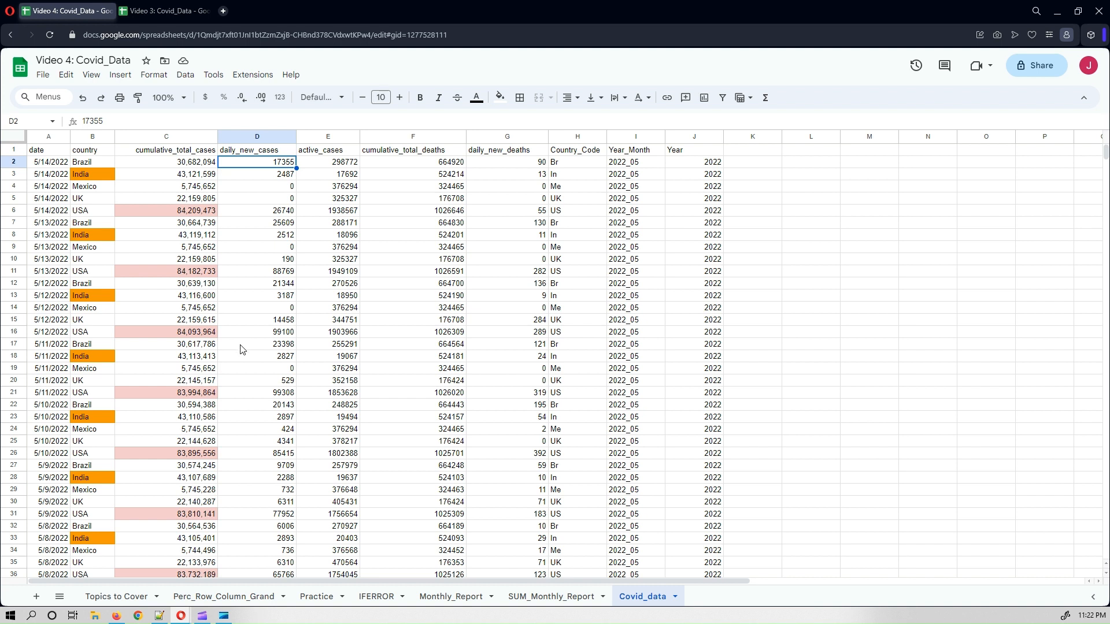
- Open the IFERROR sheet and review the country names and quantities in A2:B6
left_click(376, 599)
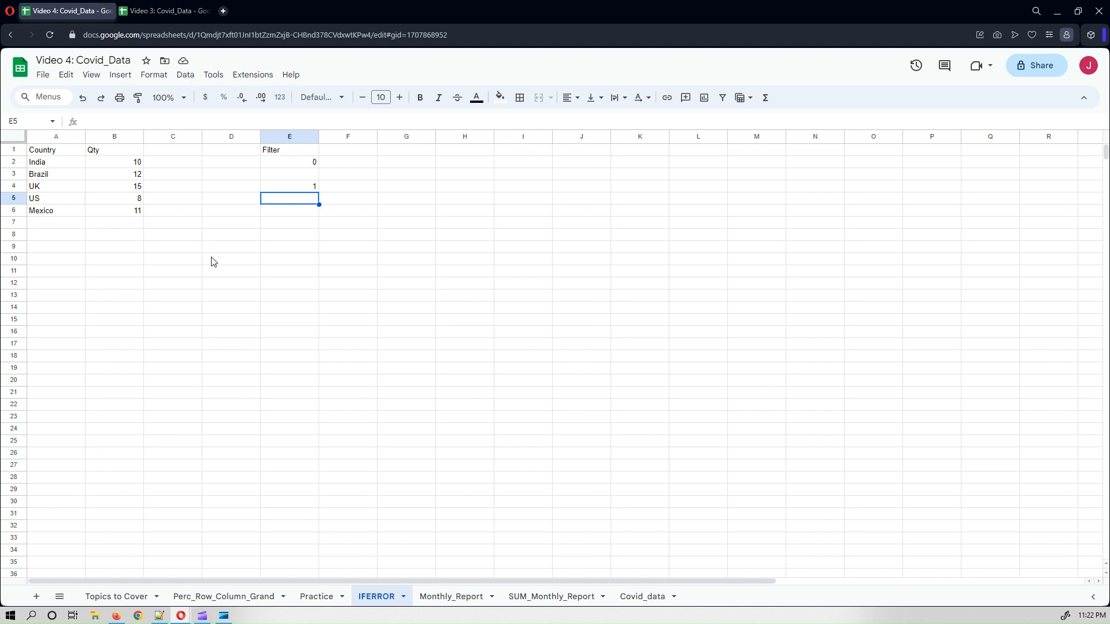
left_click(278, 256)
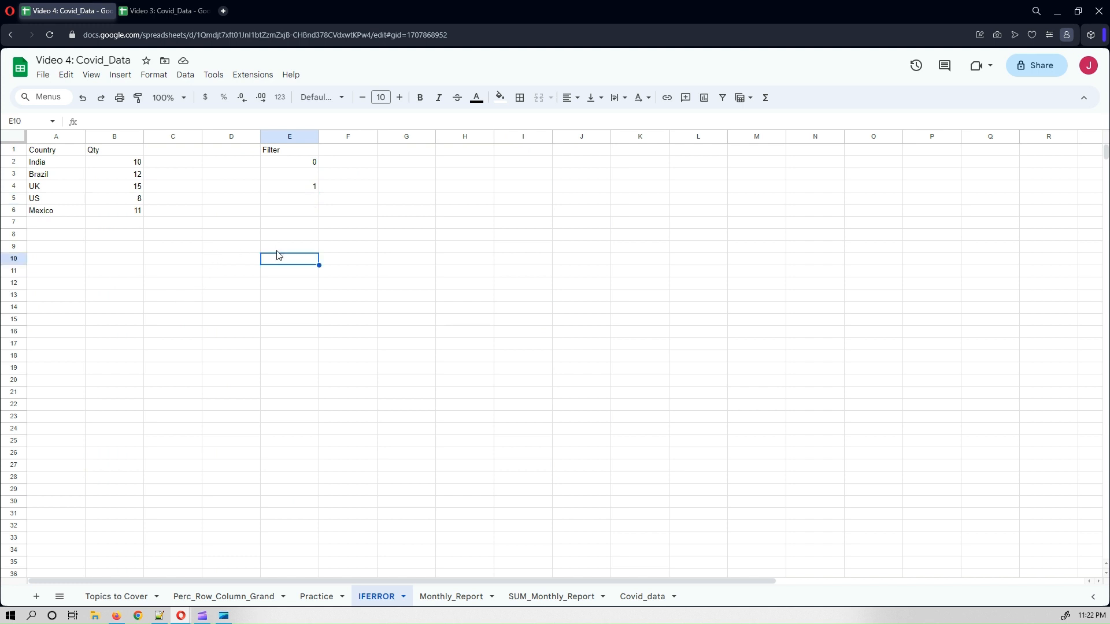
left_click(279, 249)
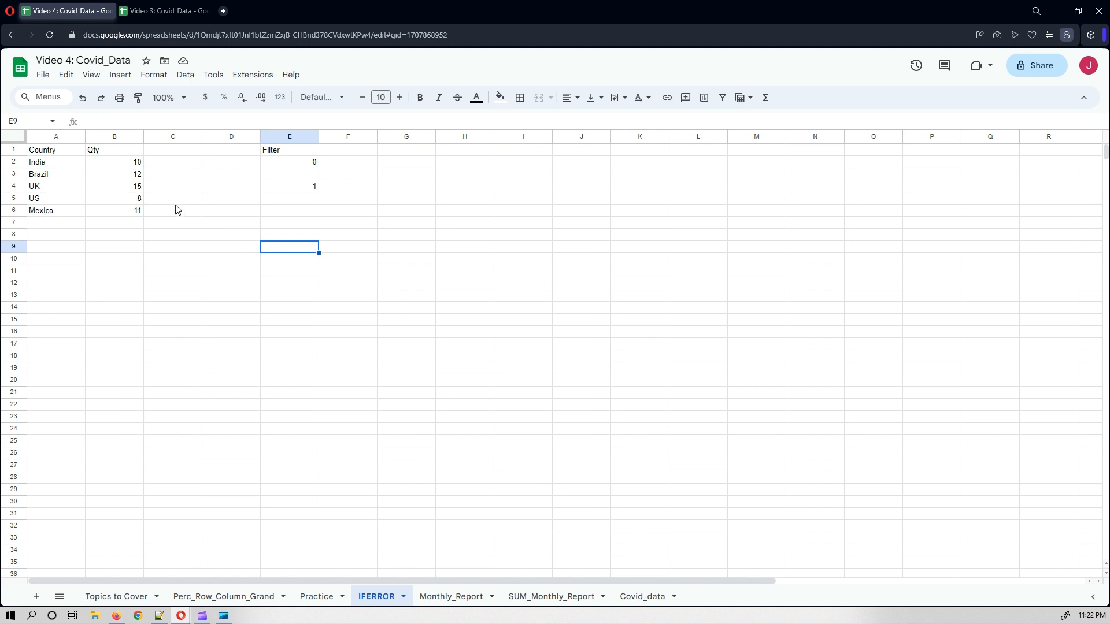
left_click_drag(44, 165, 63, 208)
left_click_drag(132, 168, 124, 214)
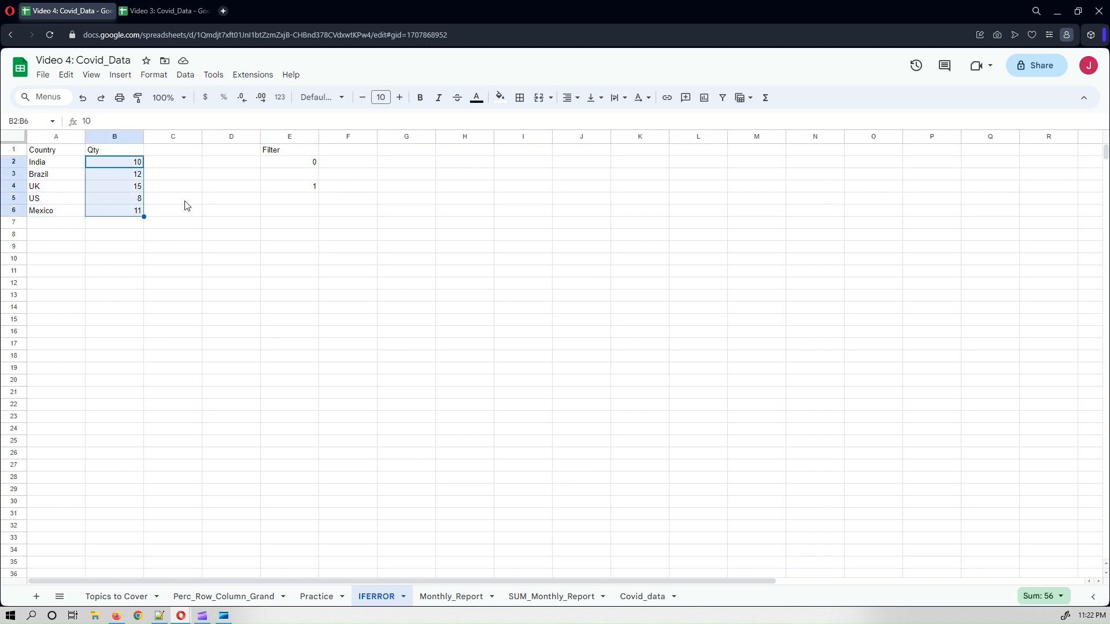
- Remove the COUNTA wrapper from the formula in E4, leaving =FILTER(A4:A,B4:B >= 100)
left_click(284, 191)
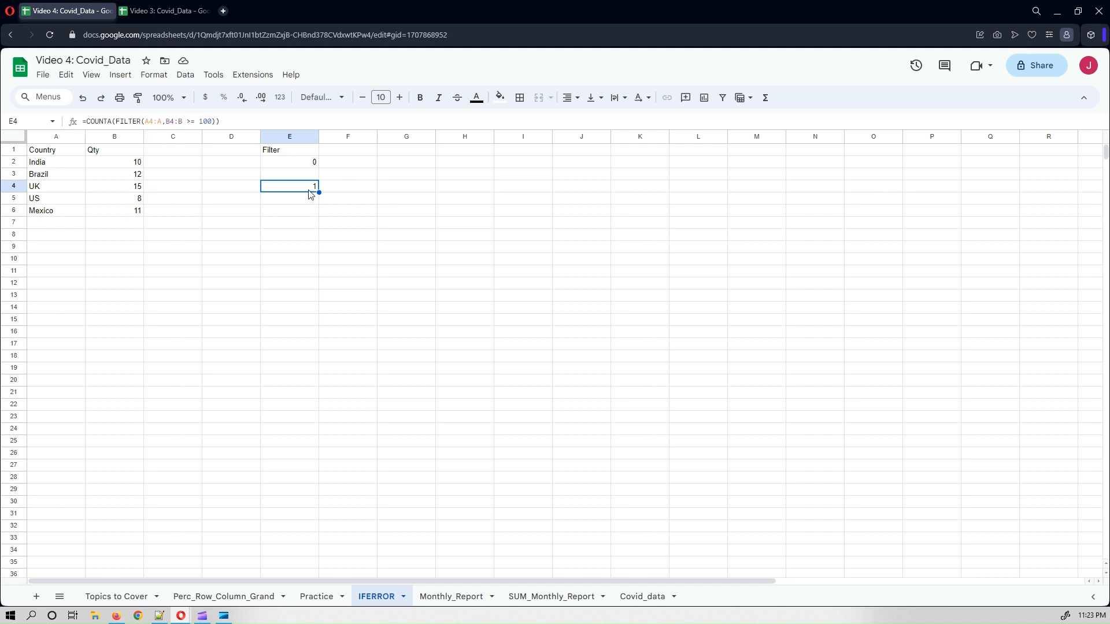
left_click(115, 122)
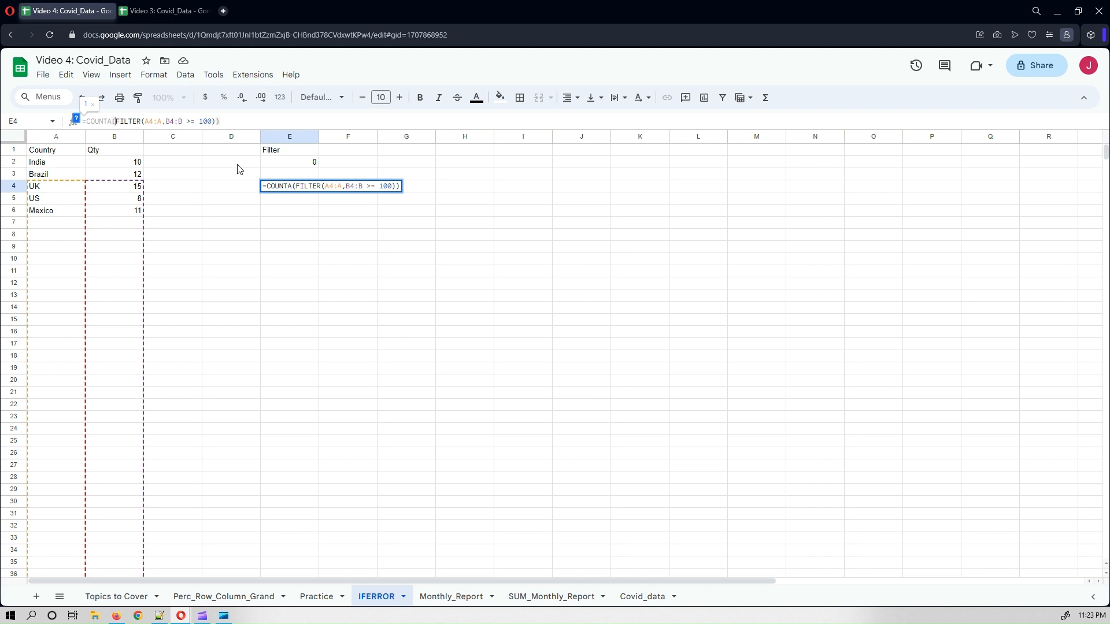
key("BackSpace")
key("BackSpace")
key("BackSpace")
key("BackSpace")
key("BackSpace")
key("BackSpace")
key("BackSpace")
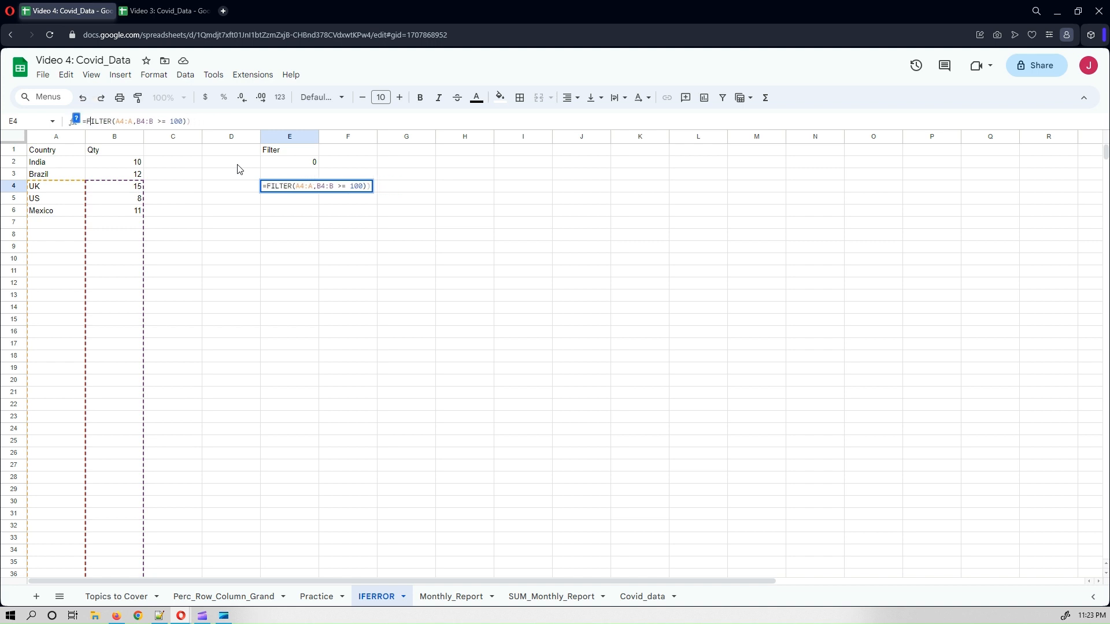
key("End")
key("BackSpace")
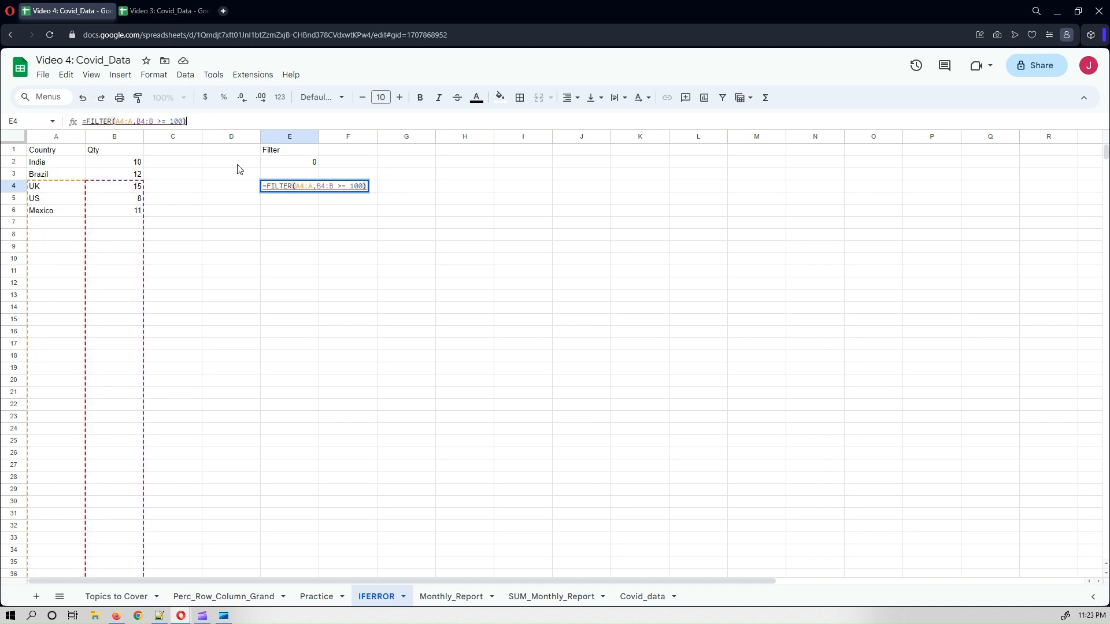
key("Return")
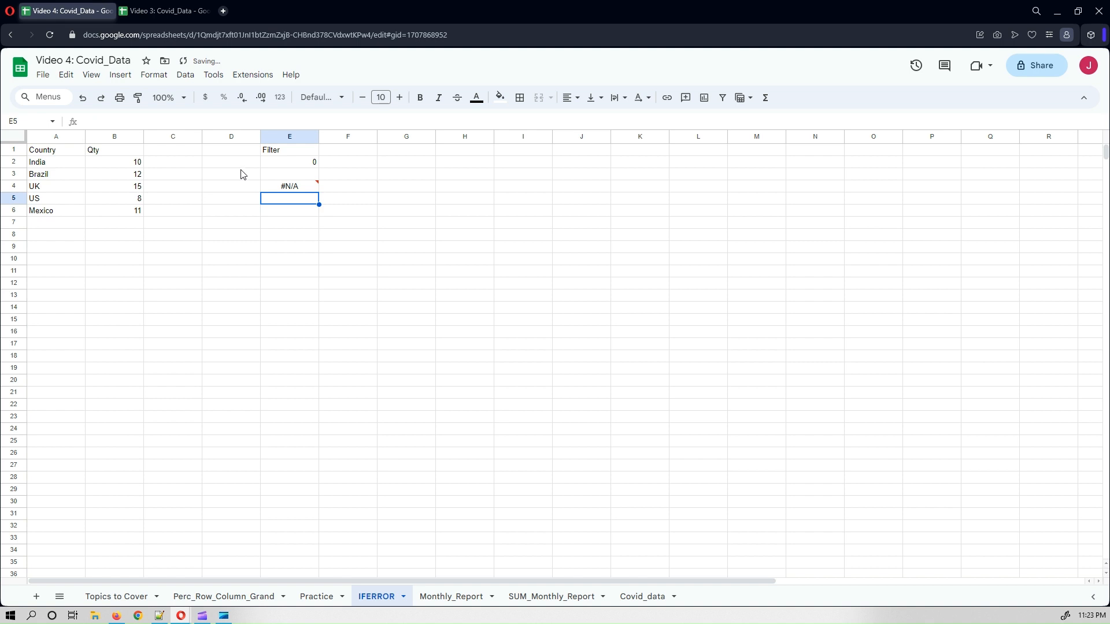
- Wrap the FILTER formula in E4 in COUNTA again, giving =COUNTA(FILTER(A4:A,B4:B >= 100))
left_click(283, 187)
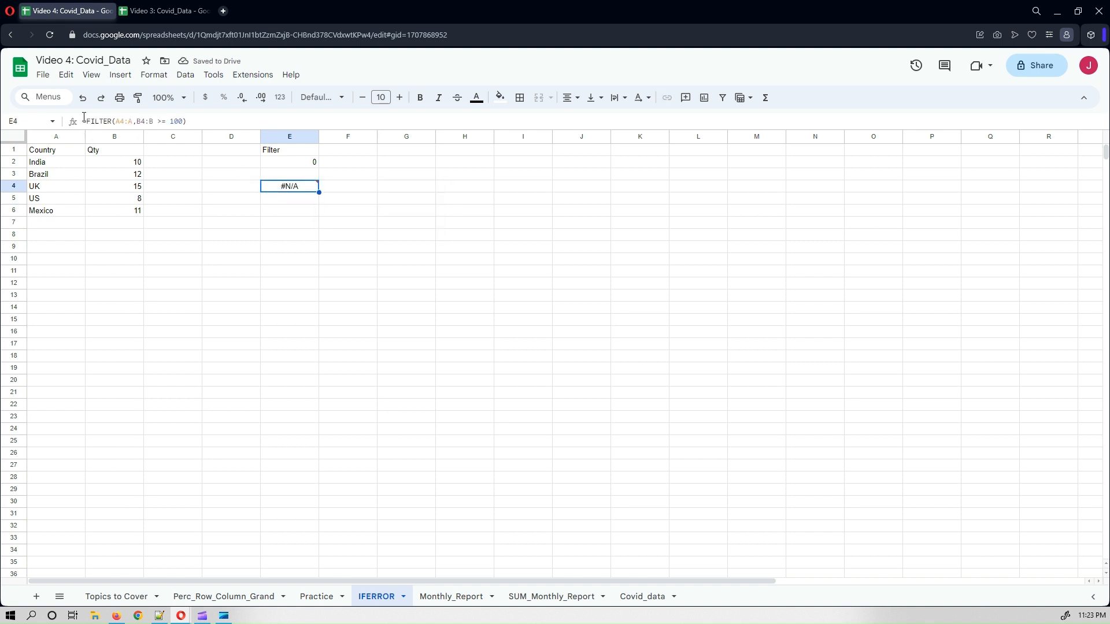
left_click(88, 121)
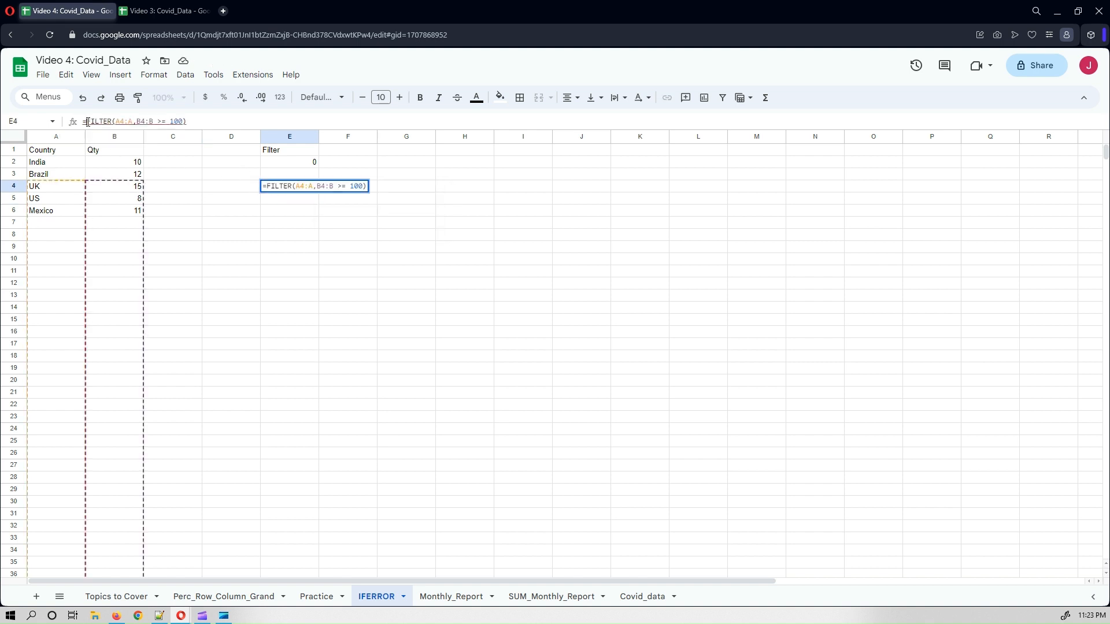
type("COUNTA")
type("(")
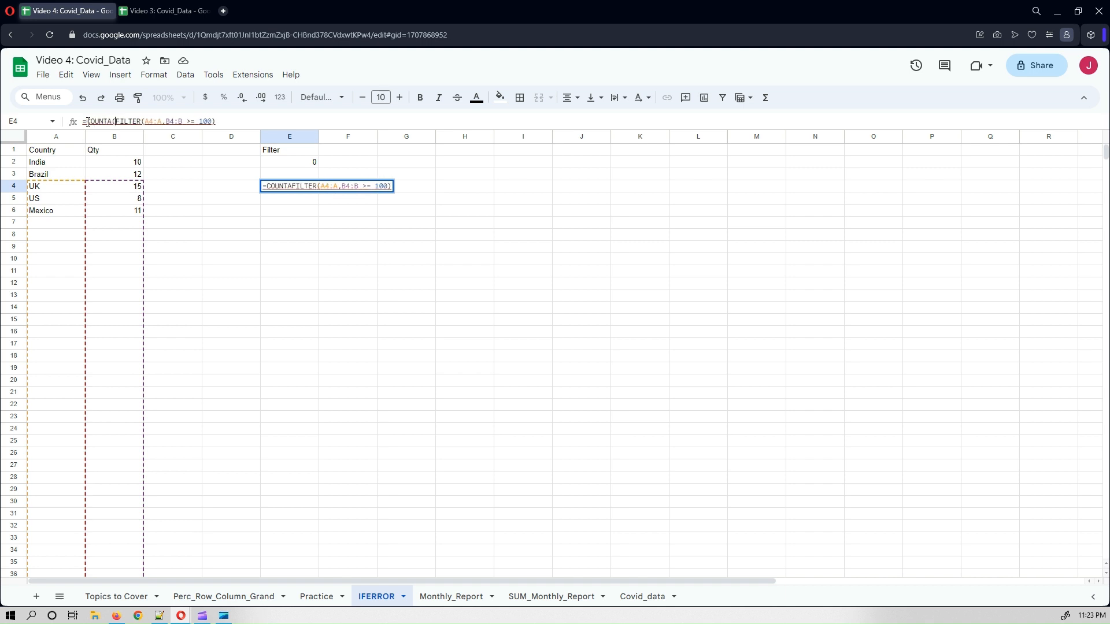
left_click(228, 122)
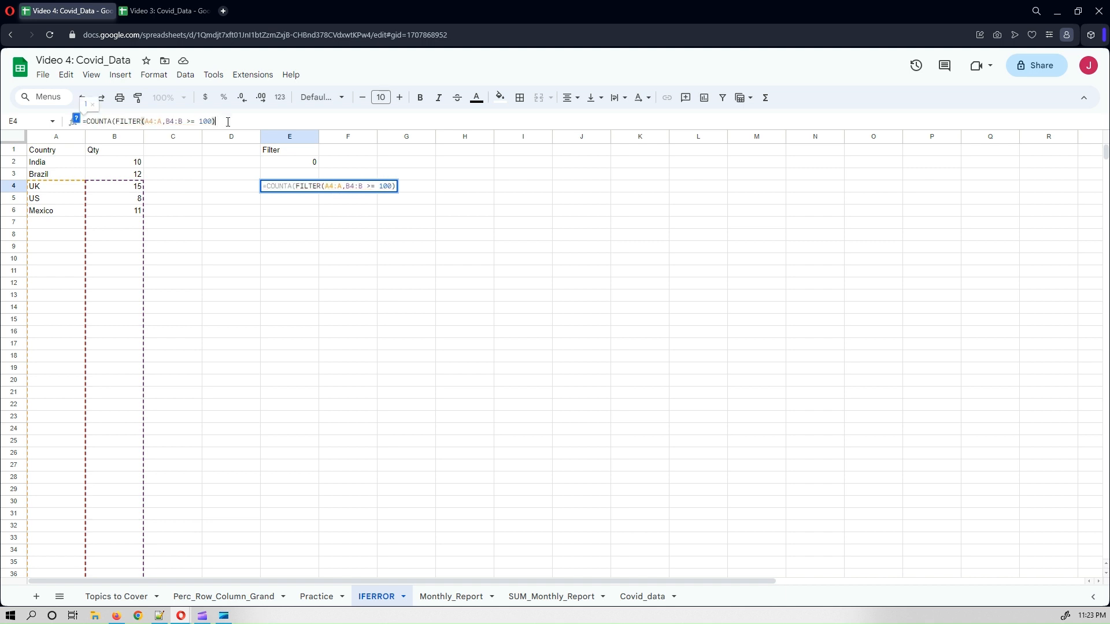
key("Return")
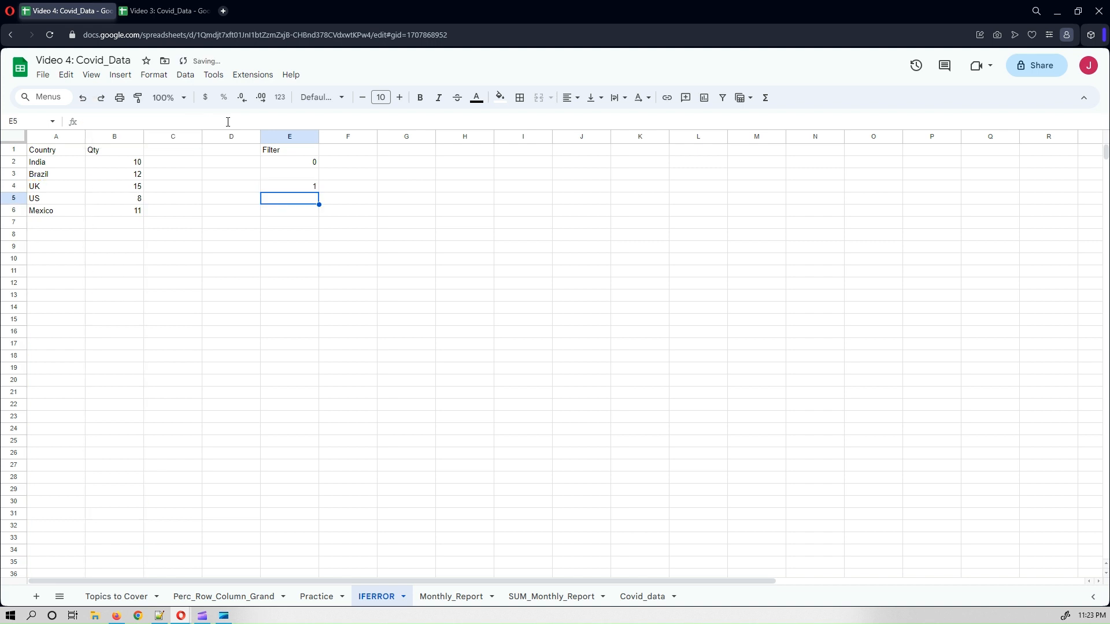
- Examine how the formula in E2 nests FILTER inside IFERROR and COUNTA, leaving the formula unedited
left_click(303, 167)
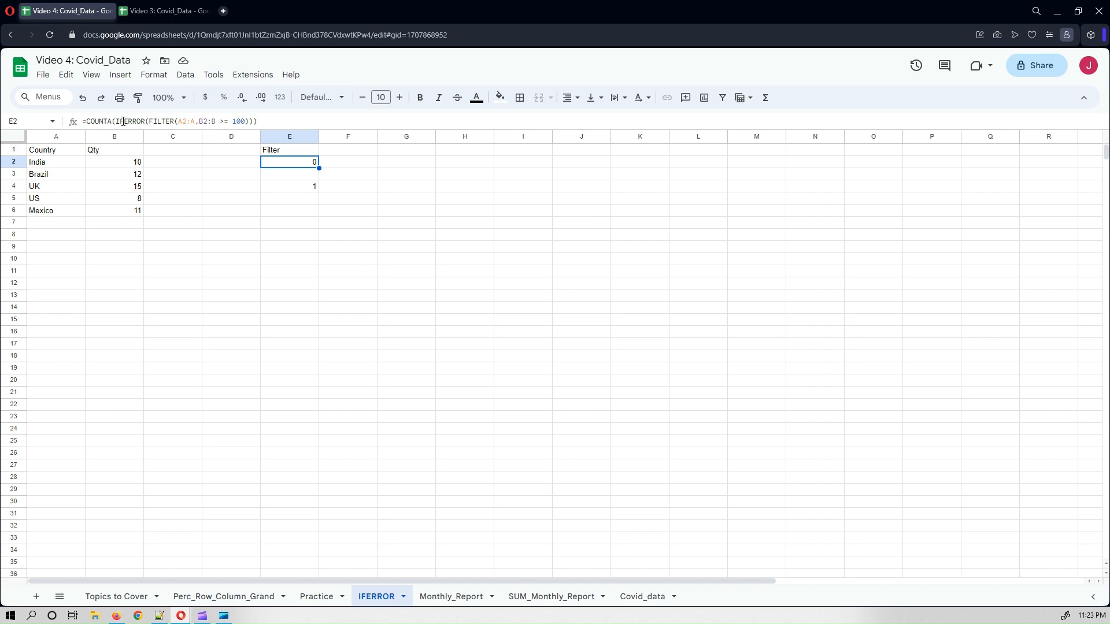
left_click(270, 121)
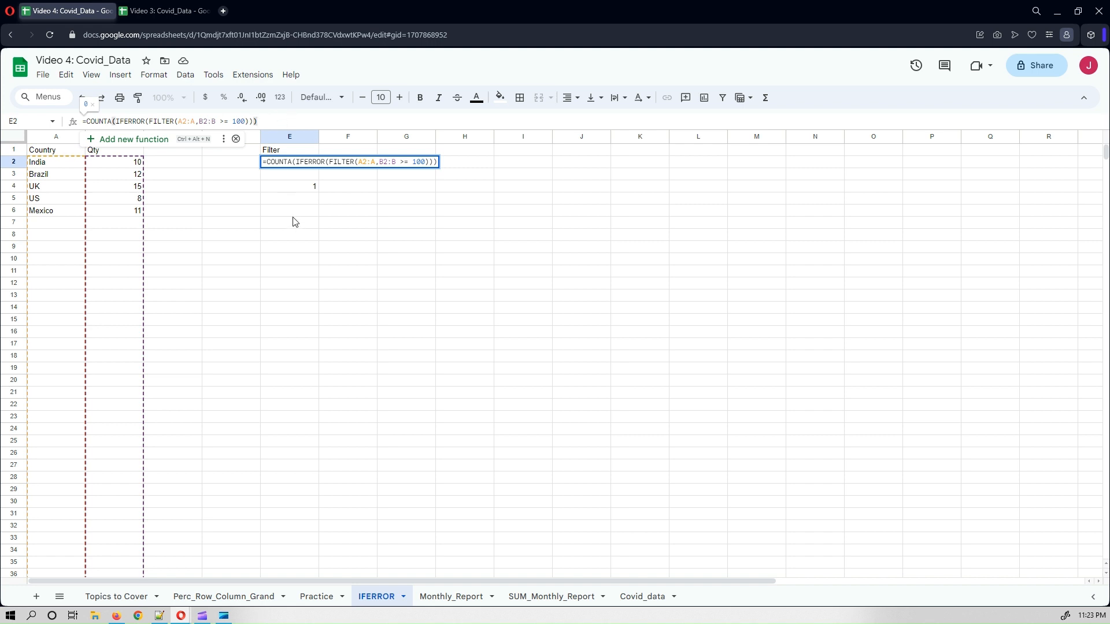
key("Escape")
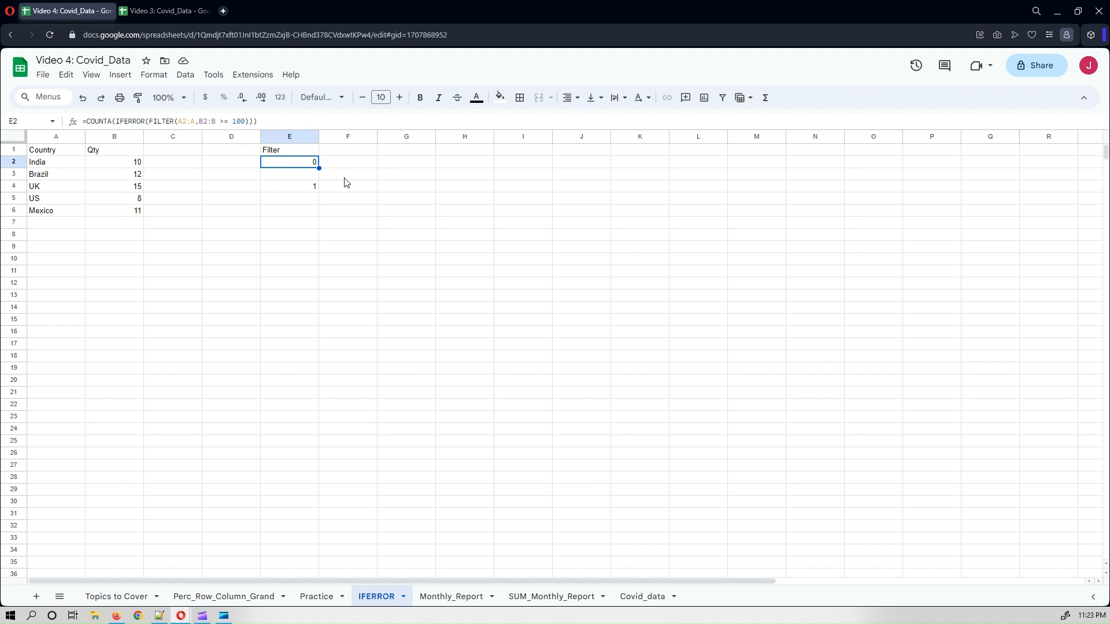
- Enter the syntax note COUNTA(IFERROR(FILTER(Column, Conditions1, Conditions2, etc....))) as plain text in F10
left_click(346, 262)
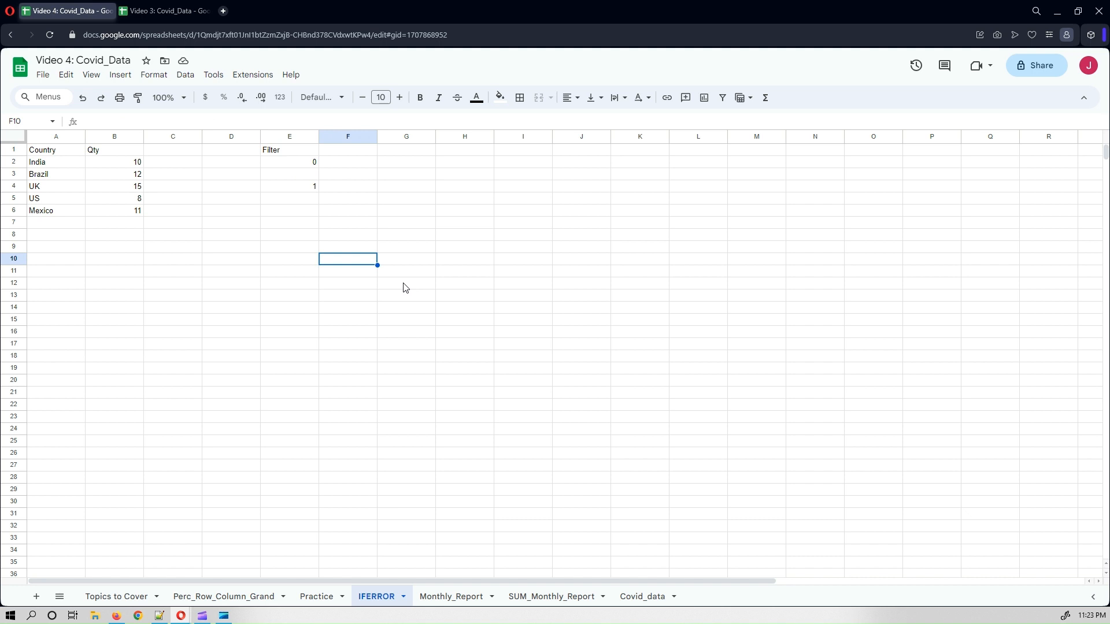
type("COUNTA")
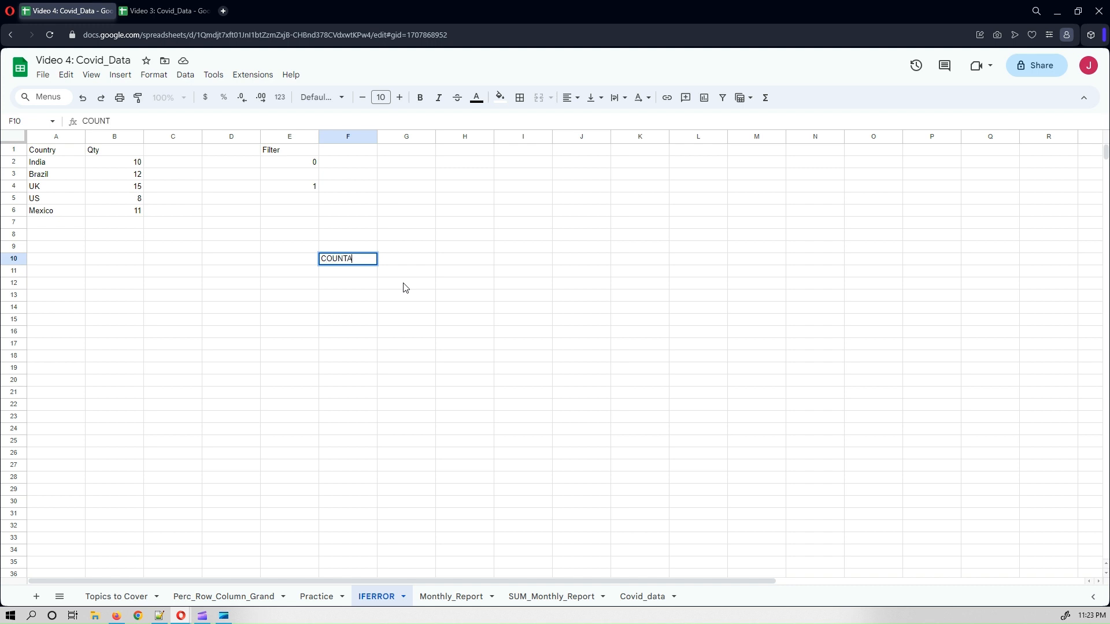
type("(IF")
type("ERROR(FILTE")
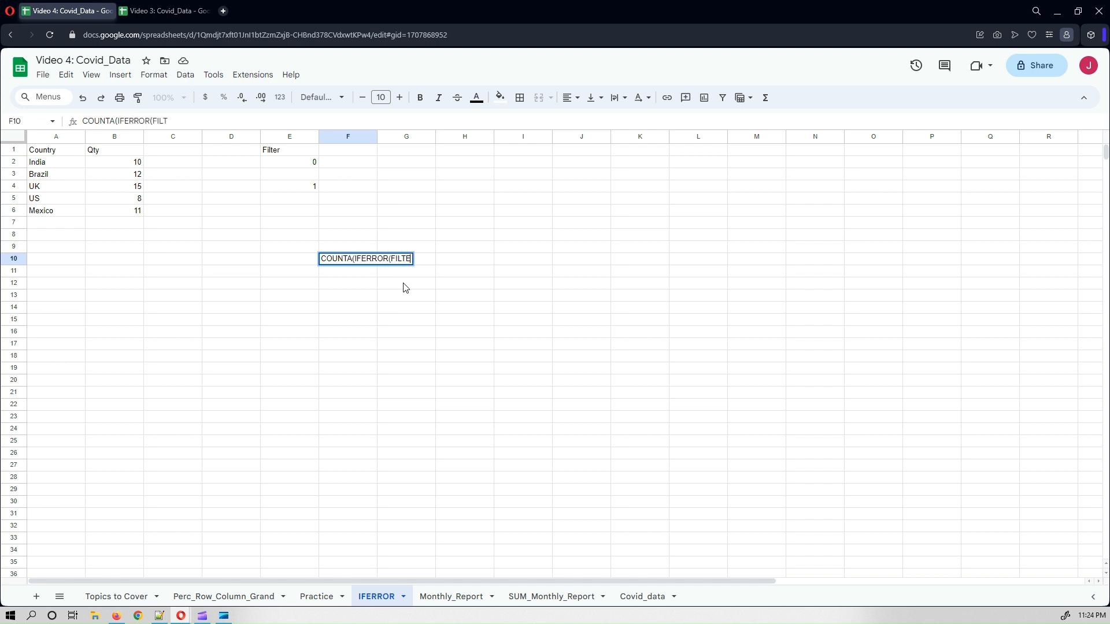
type("R(cOLUMN")
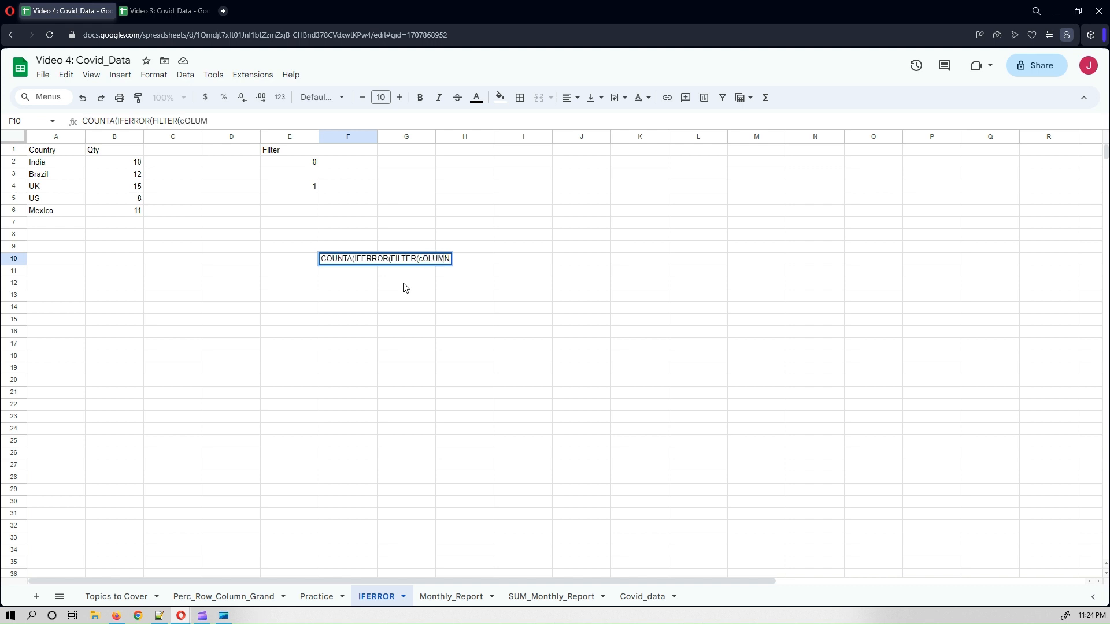
key("BackSpace")
key("BackSpace")
key("BackSpace")
key("BackSpace")
key("BackSpace")
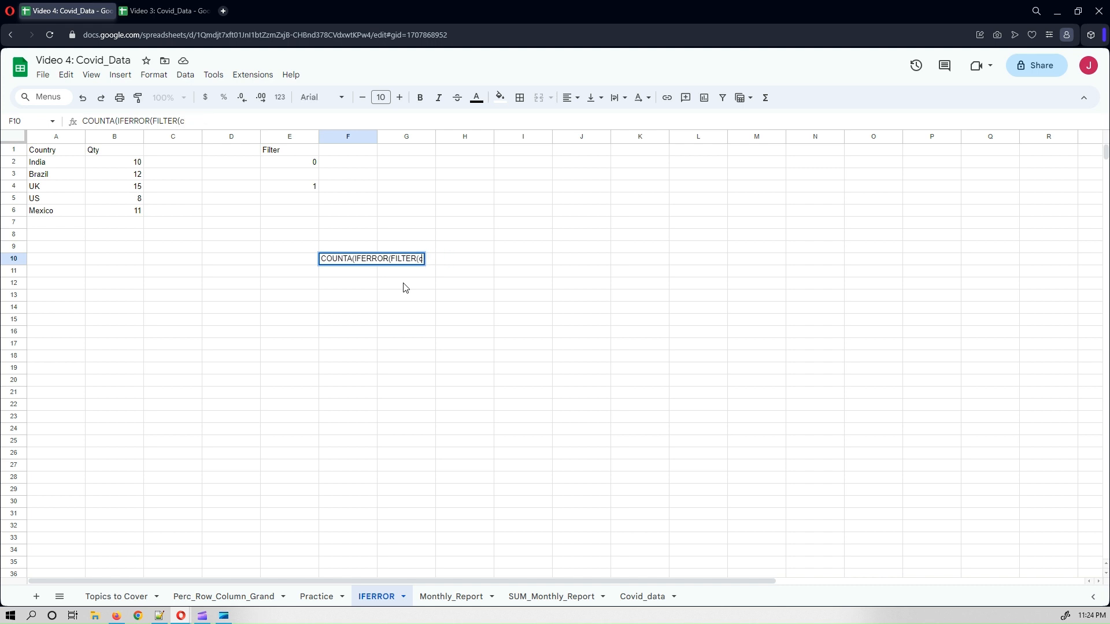
key("BackSpace")
type("Column, Condiions")
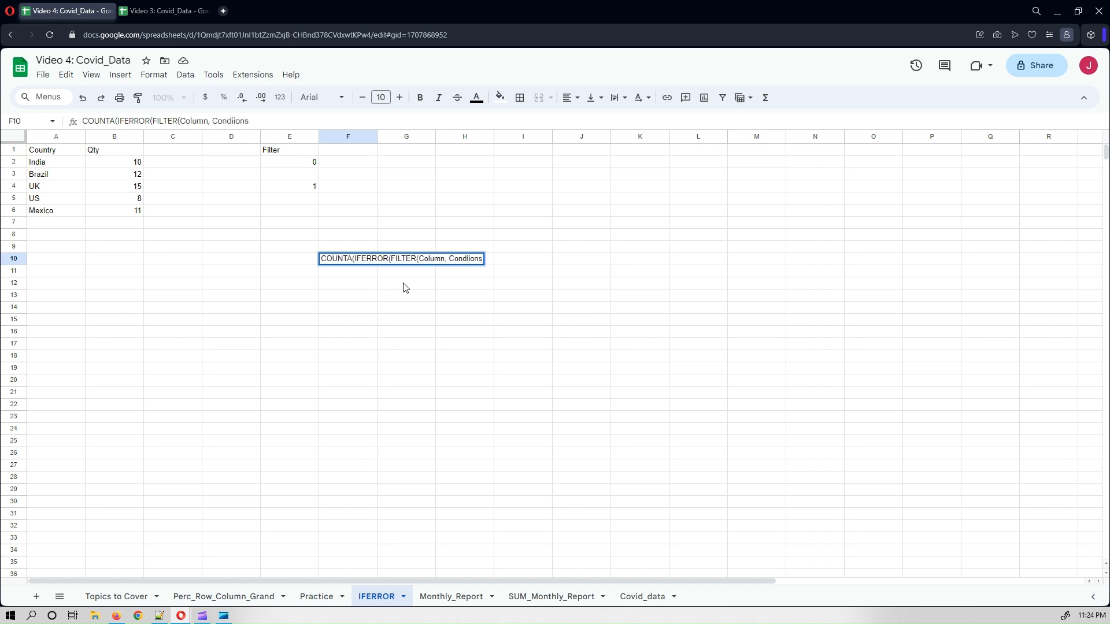
key("BackSpace")
key("BackSpace")
key("BackSpace")
key("BackSpace")
type("tions1, Condition")
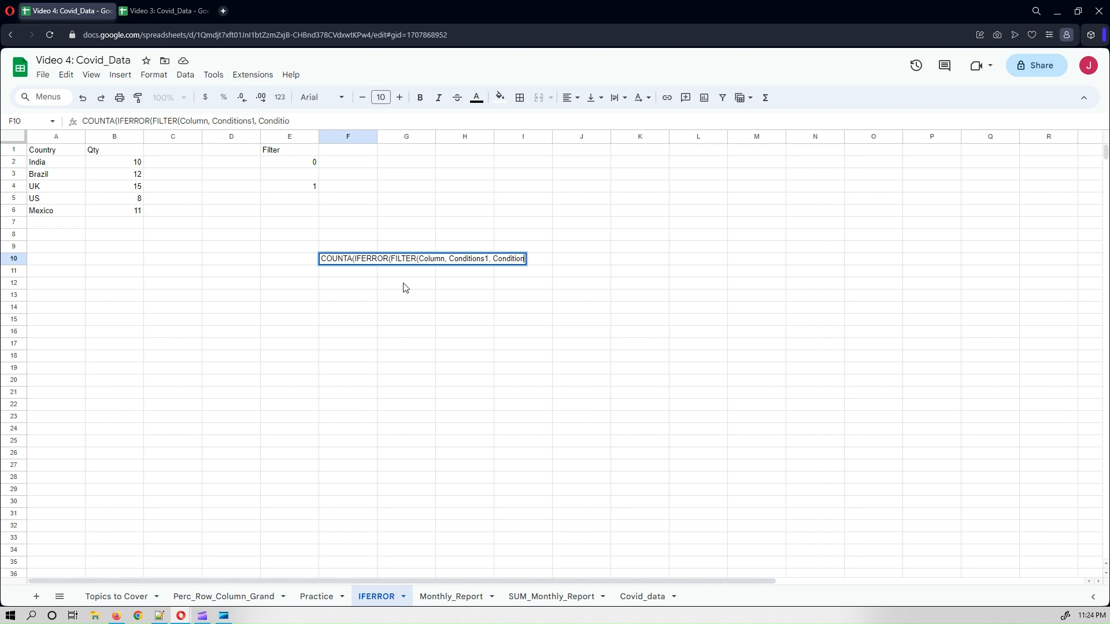
type("s2, etc....)")
type(")")
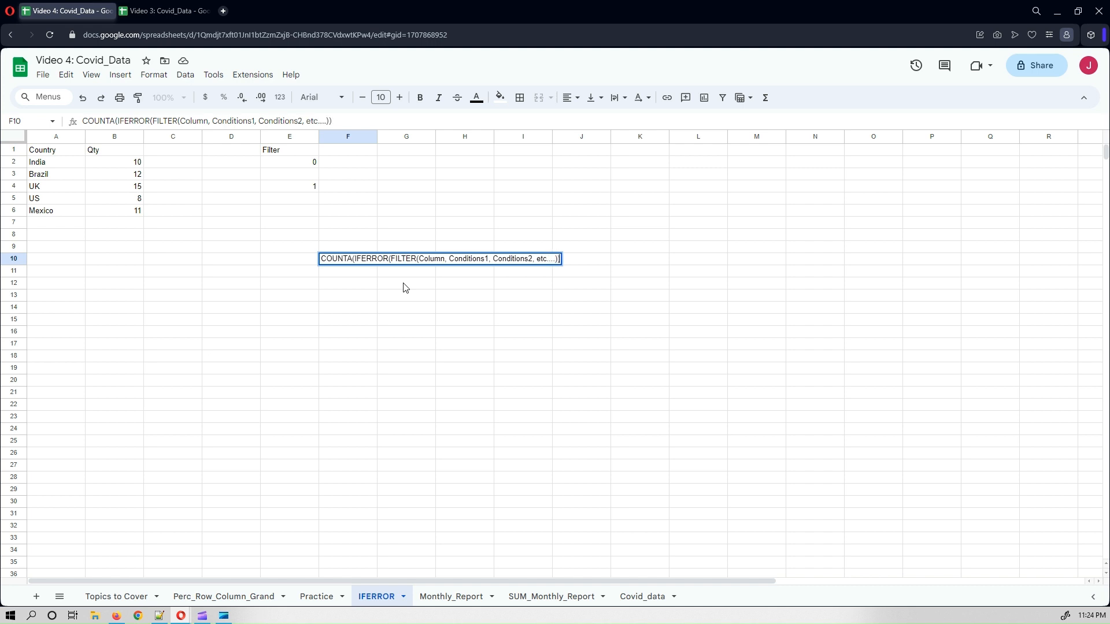
type(")")
left_click(372, 317)
- Copy the COUNTA syntax note from F10 into F13
left_click(341, 261)
key("ctrl+c")
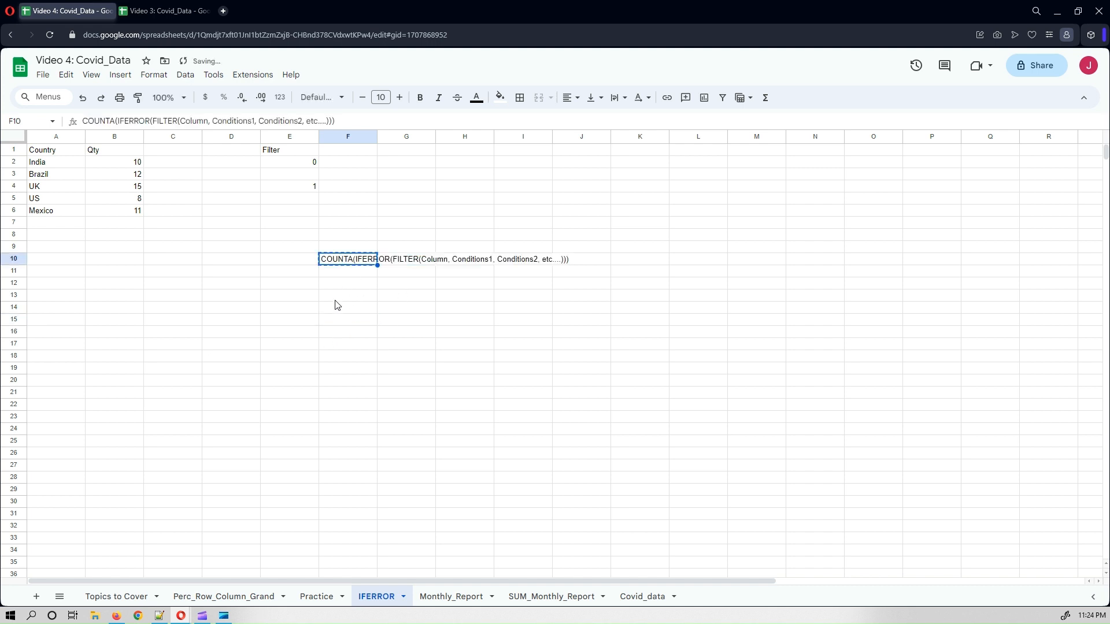
left_click(335, 296)
key("ctrl+v")
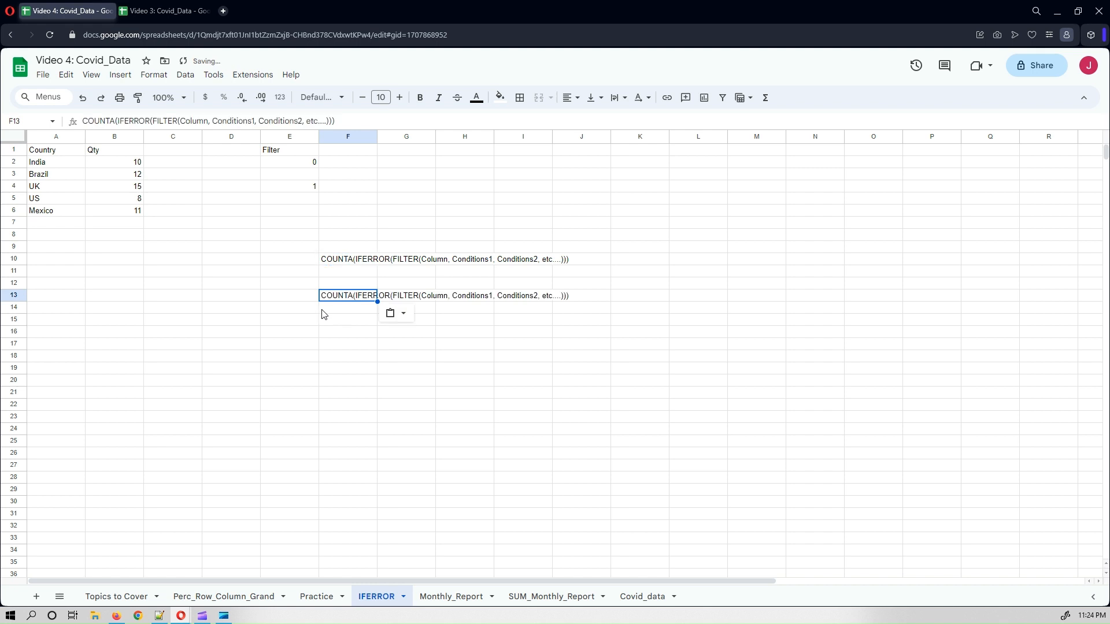
- Replace COUNTA with SUM in the F13 note so it reads SUM(IFERROR(FILTER(Column, Conditions1, Conditions2, etc....)))
left_click(113, 124)
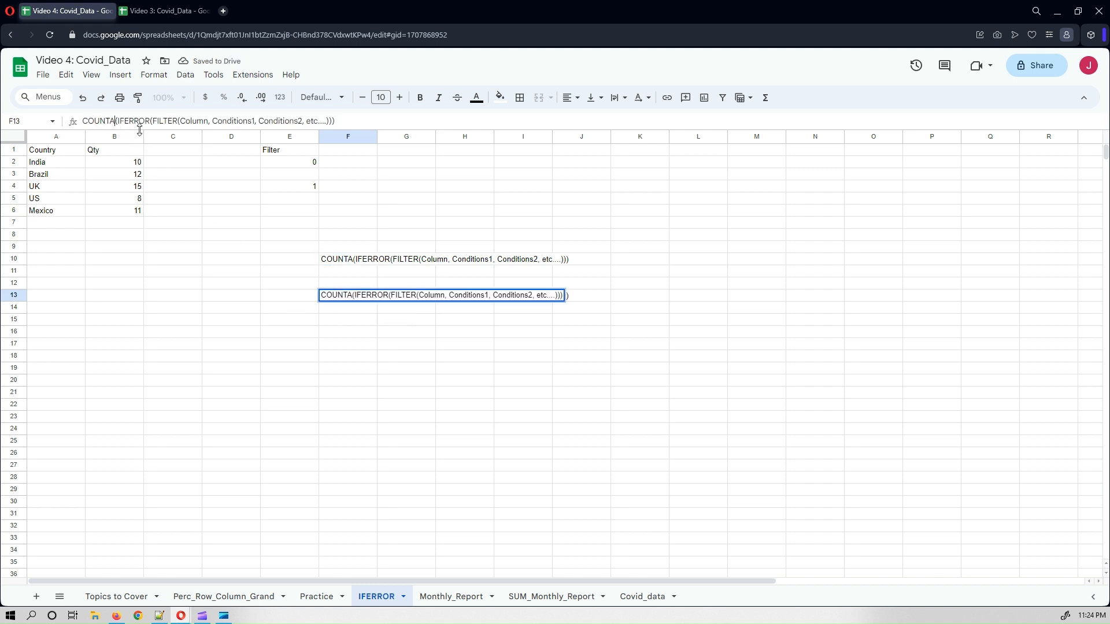
key("BackSpace")
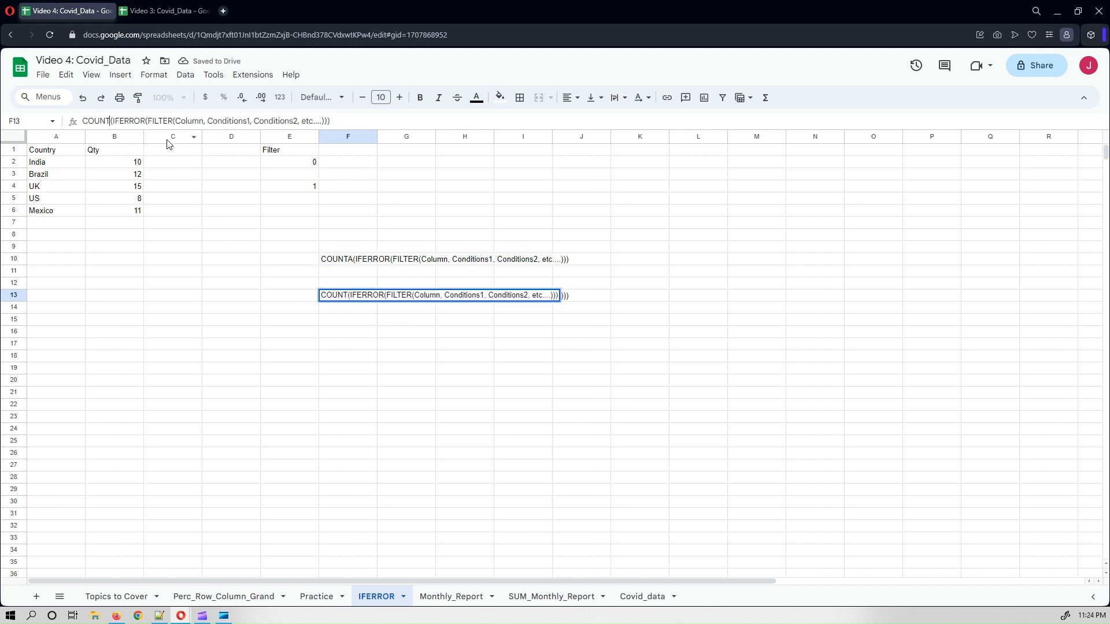
key("BackSpace")
key("BackSpace")
key("BackSpace")
key("BackSpace")
key("BackSpace")
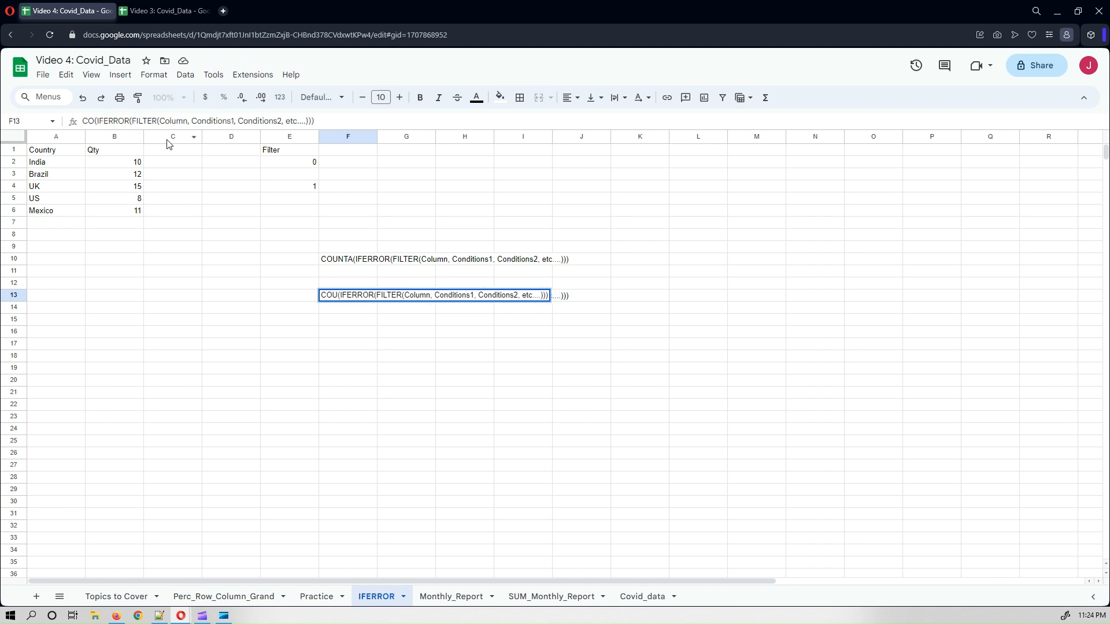
type("SUM")
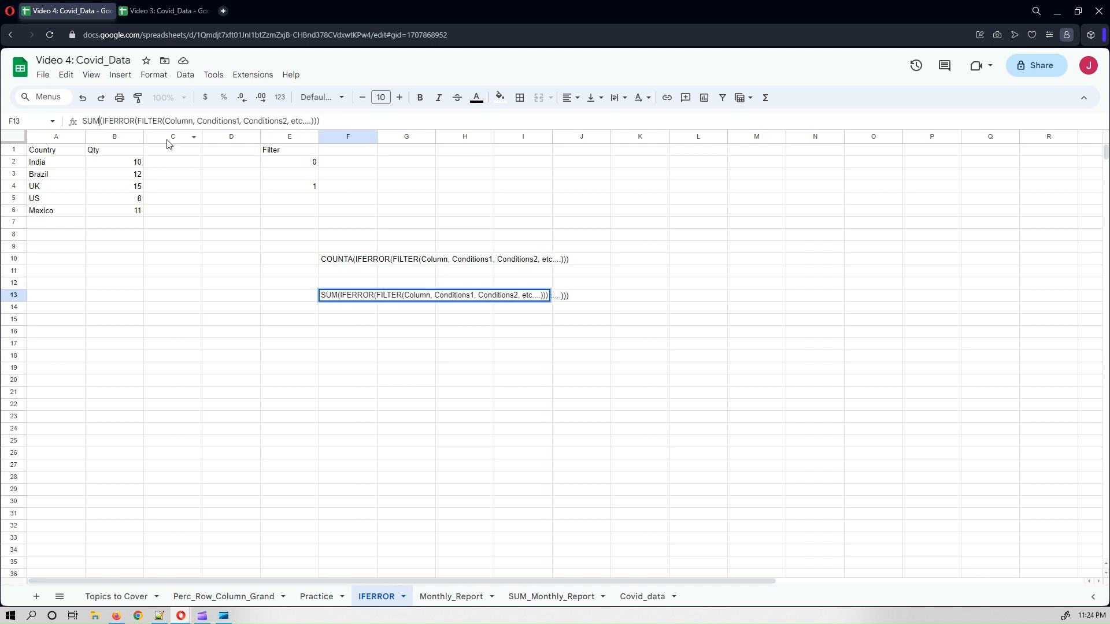
key("Return")
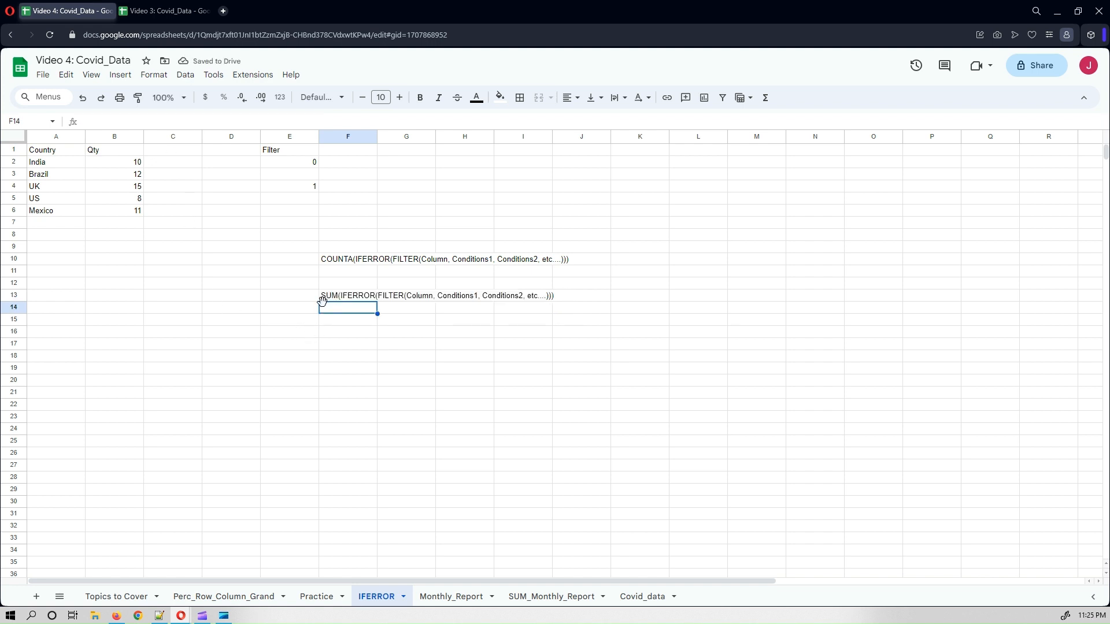
- Make the COUNTA syntax note across F10:J10 bold
left_click(330, 258)
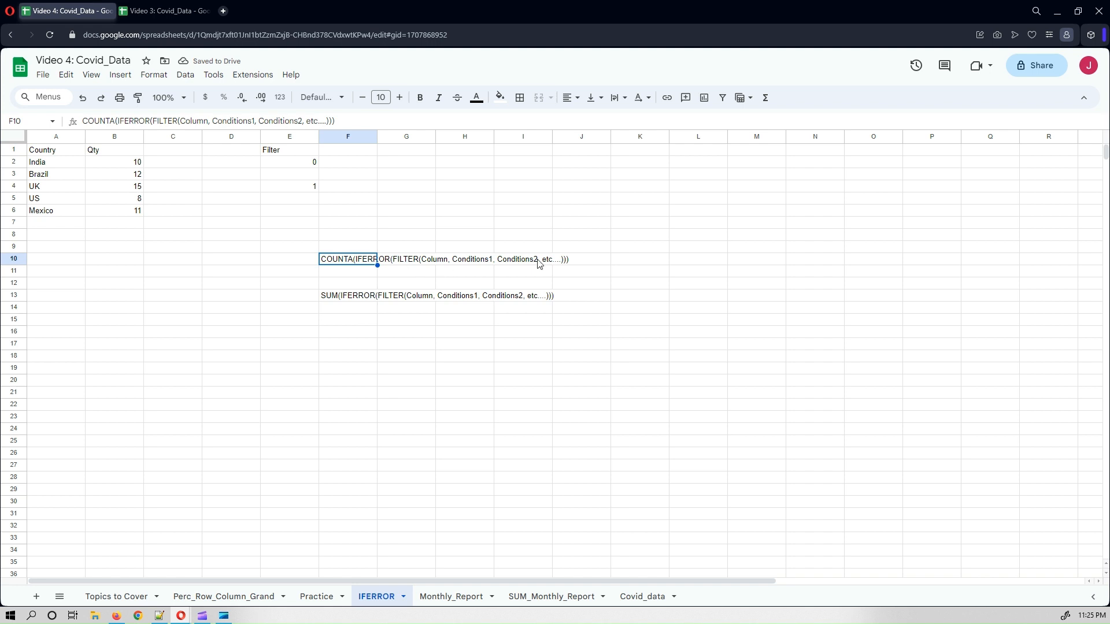
left_click(578, 260, "shift")
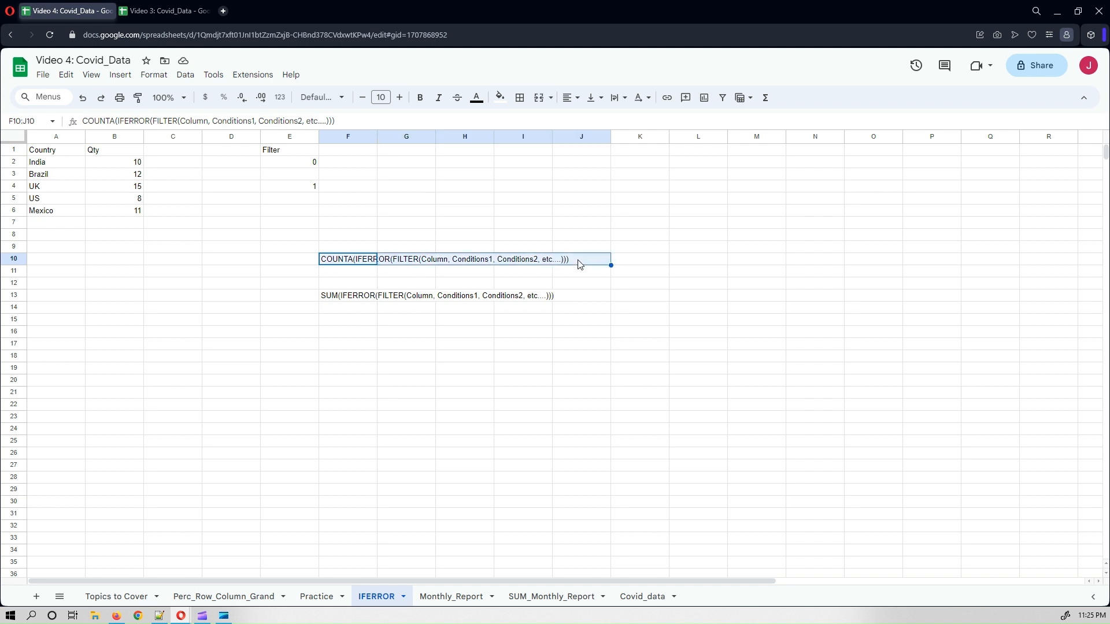
left_click(420, 98)
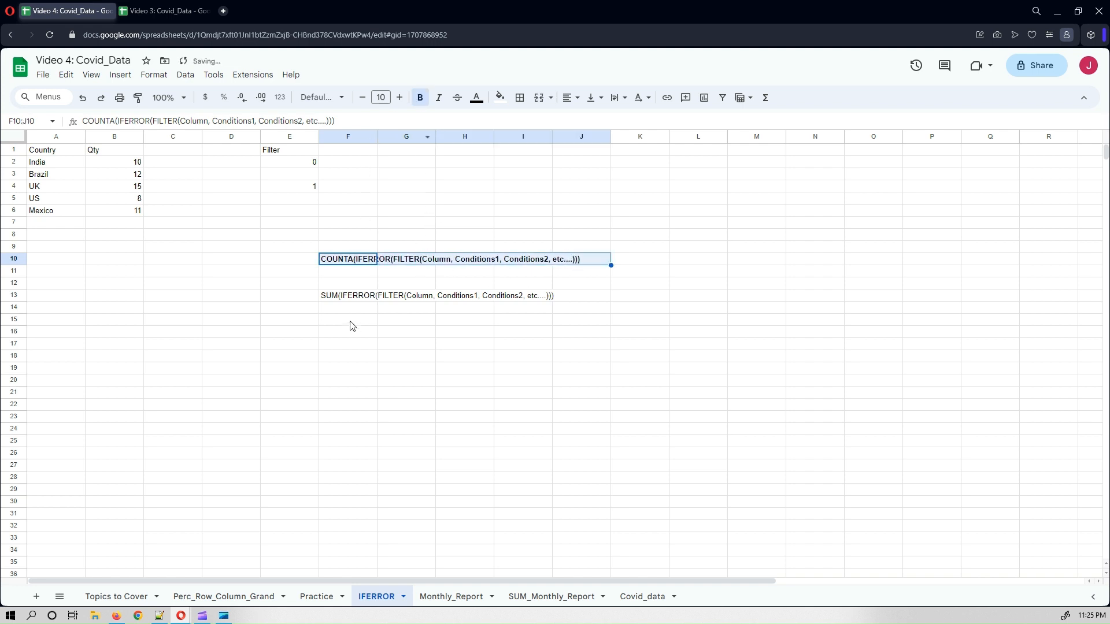
- Color the SUM syntax note across F13:J13 purple and make it bold
left_click(338, 296)
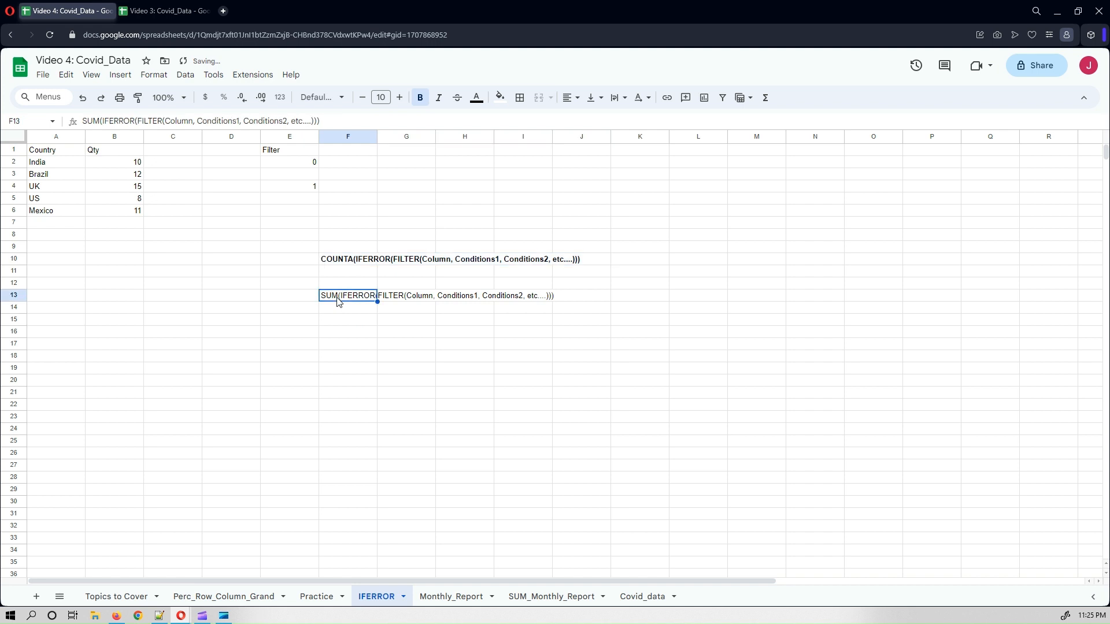
left_click(578, 299, "shift")
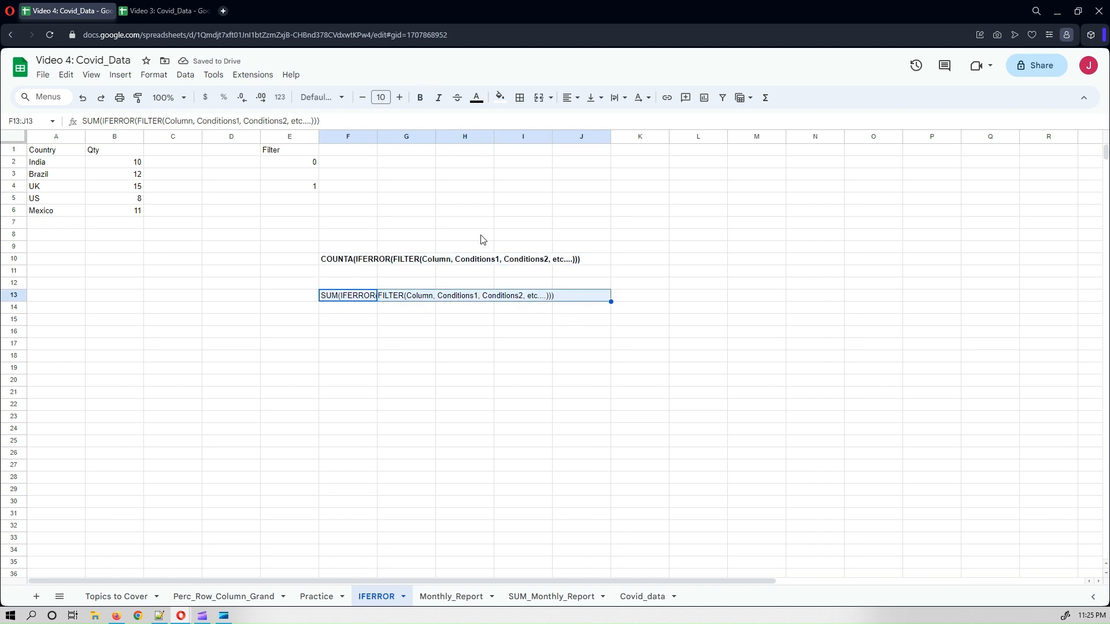
left_click(479, 98)
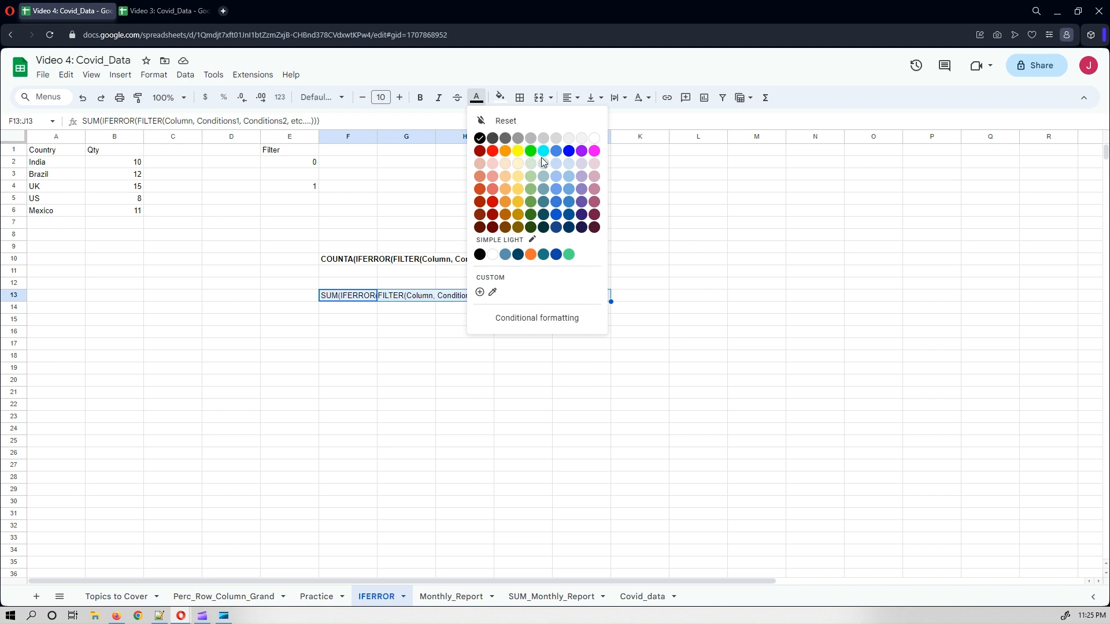
left_click(581, 151)
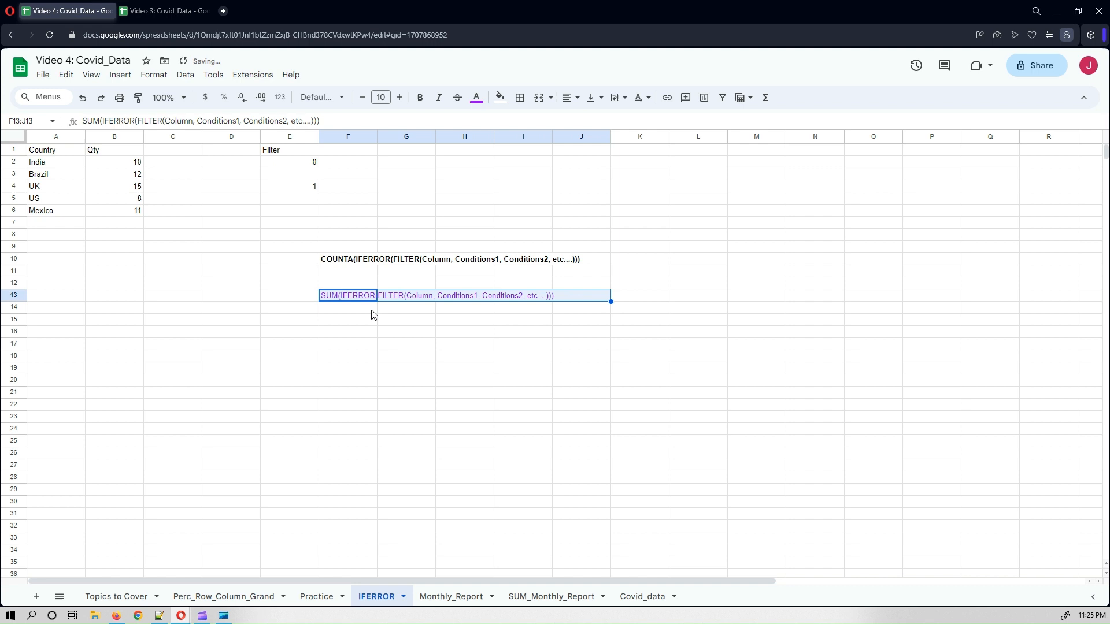
left_click(349, 332)
left_click(335, 298)
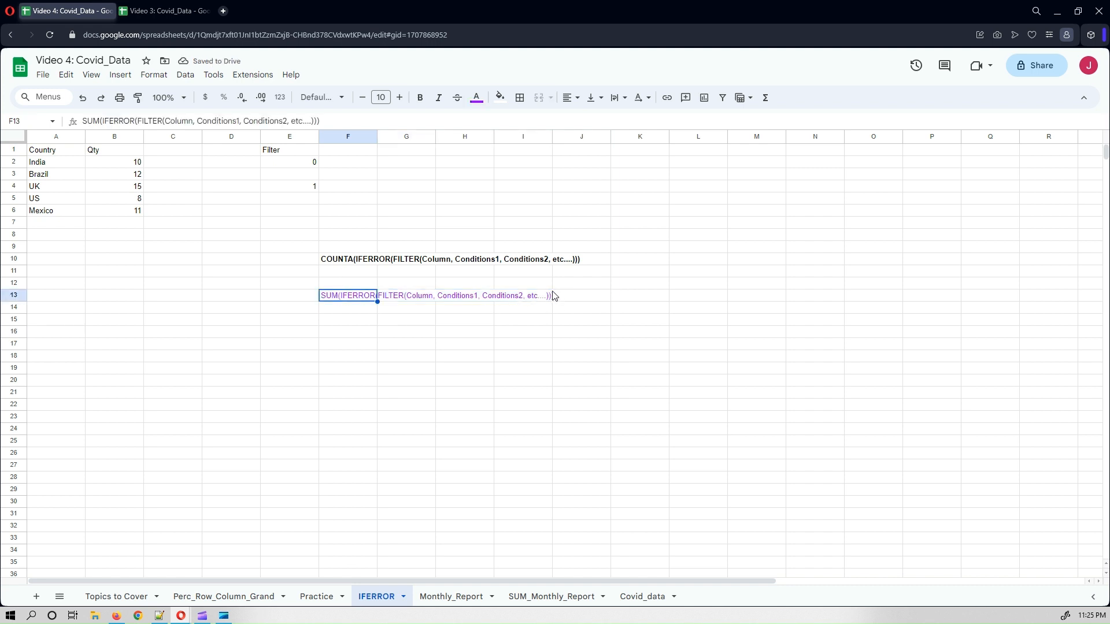
left_click(567, 295, "shift")
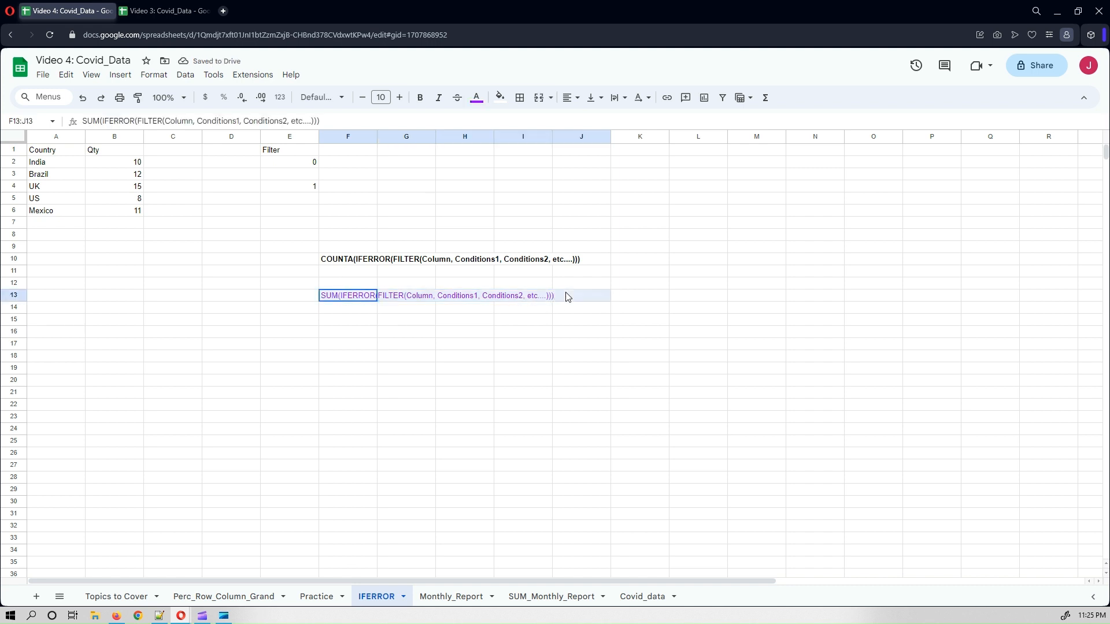
left_click(420, 97)
left_click(380, 355)
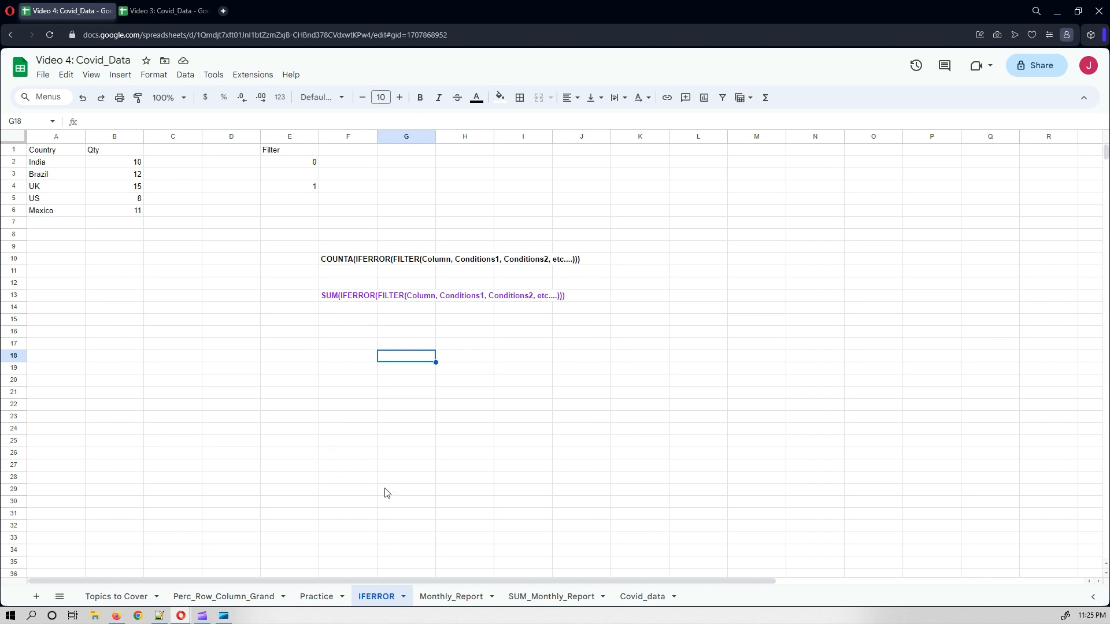
- Review the date, country, daily_new_cases and active_cases column headers on the Covid_data sheet
left_click(640, 595)
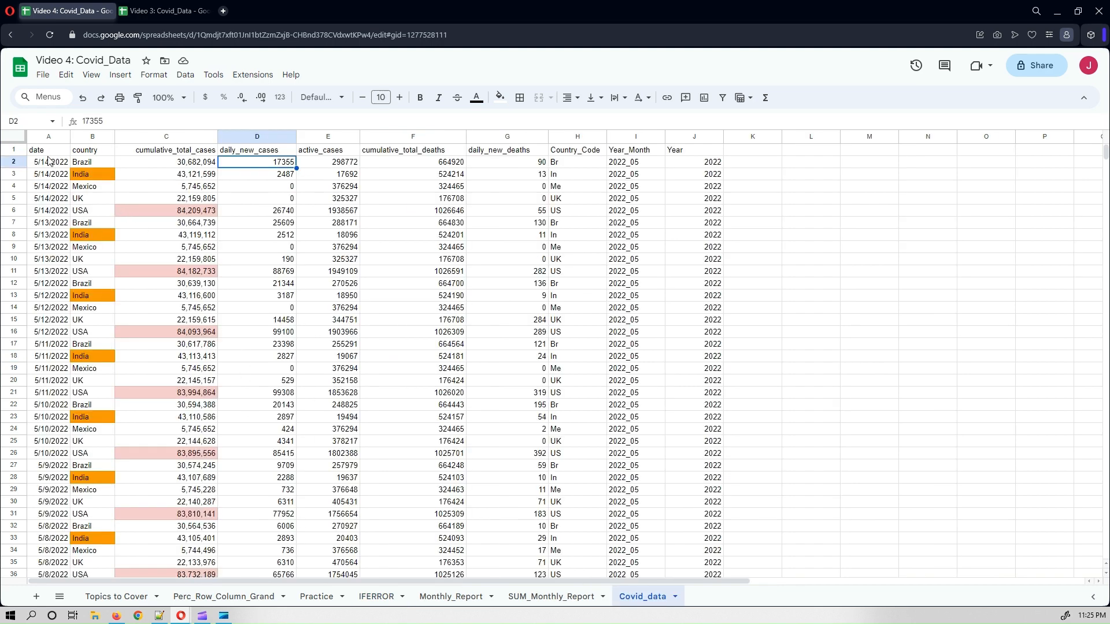
left_click(49, 154)
left_click(87, 151)
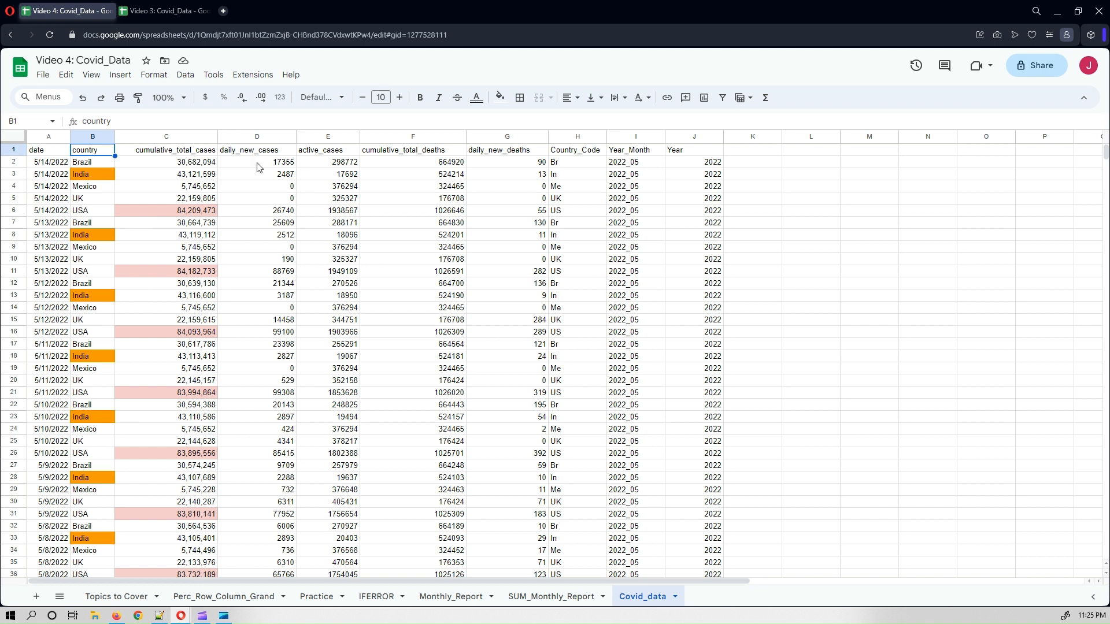
left_click(255, 153)
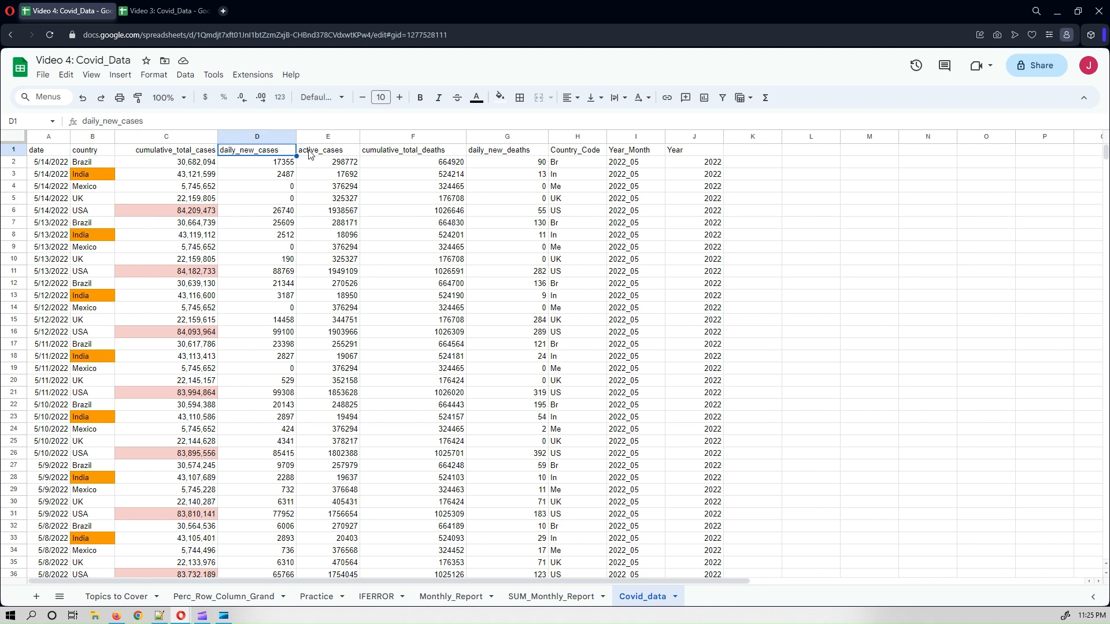
left_click(337, 155)
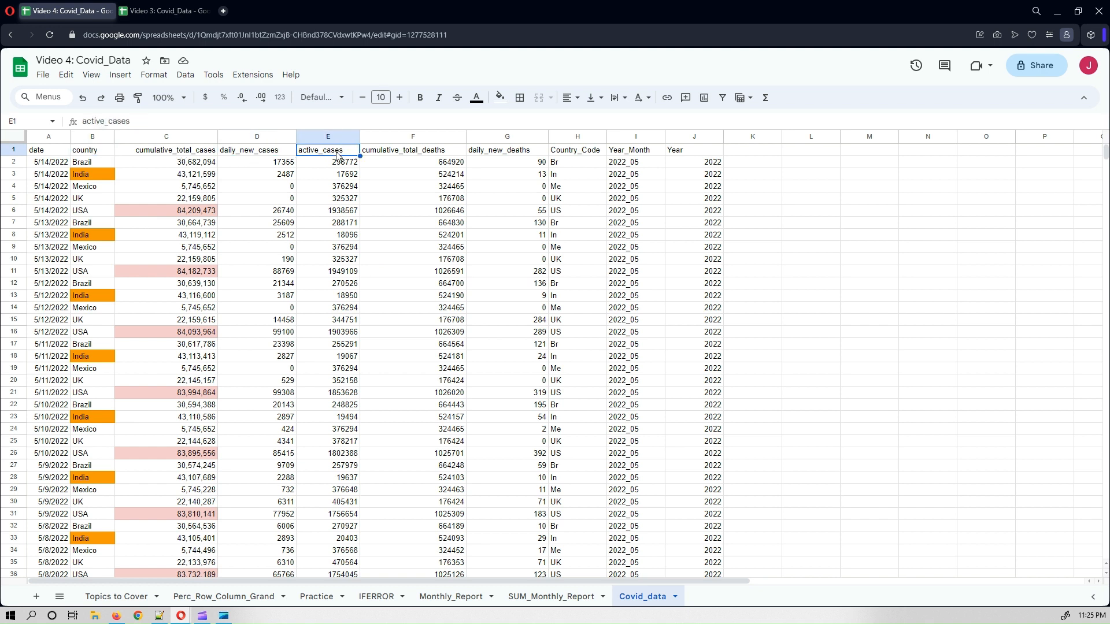
- Examine the Country_Code formulas in H2 and H3 and compare them with the source country column
left_click(560, 168)
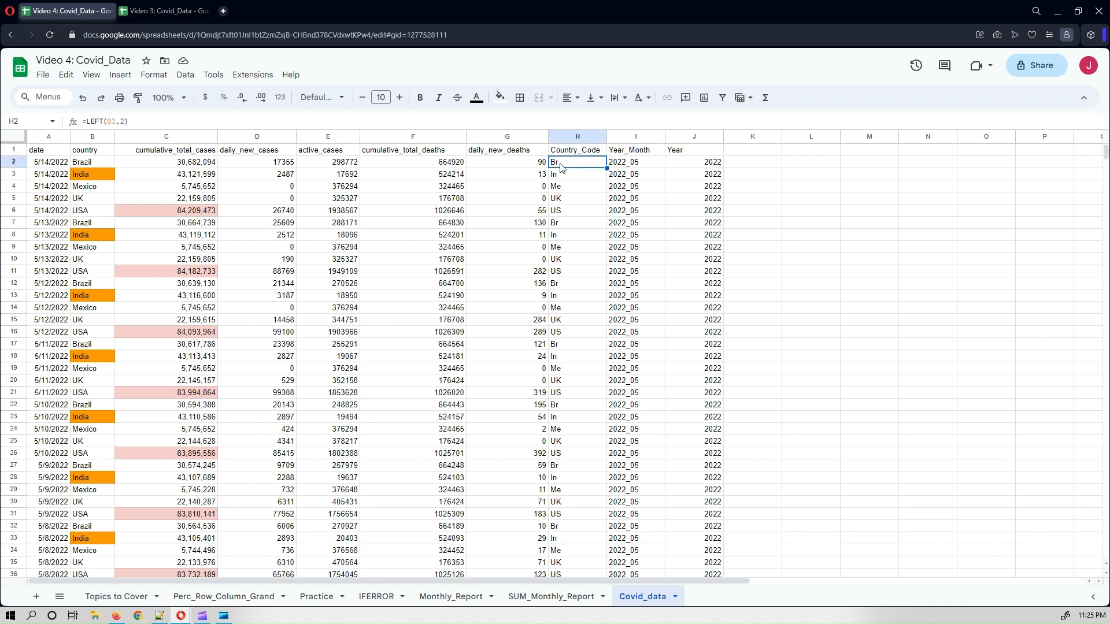
key("Right")
key("Left")
key("Up")
key("Down")
left_click(97, 167)
left_click(574, 167)
left_click(561, 176)
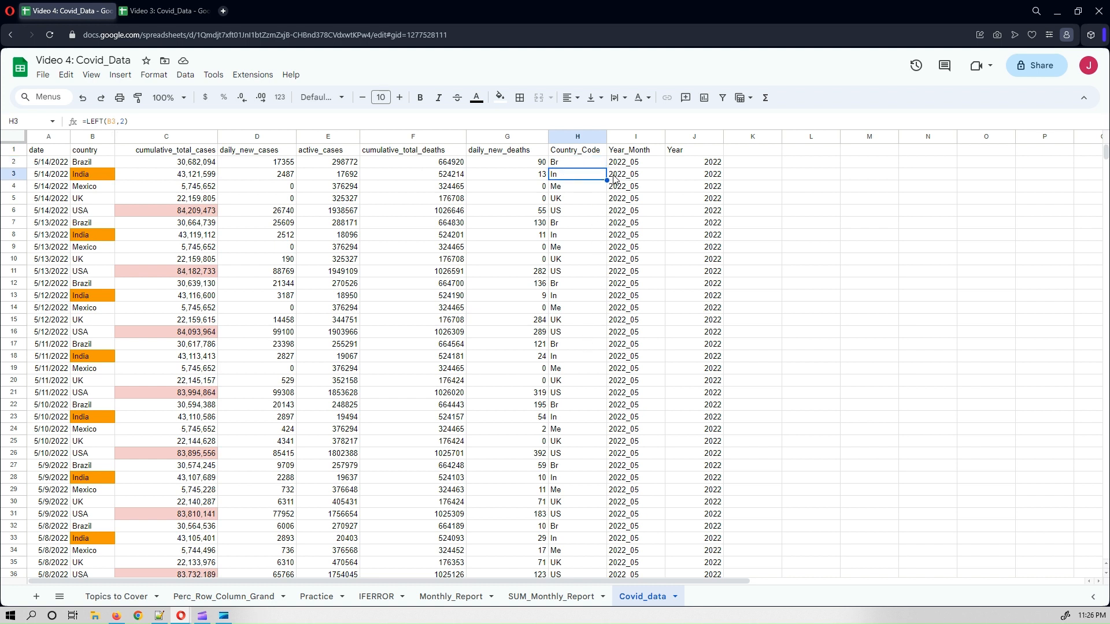
- Examine the Year_Month and Year formulas in I2 and J2 against the source date in A2
left_click(58, 166)
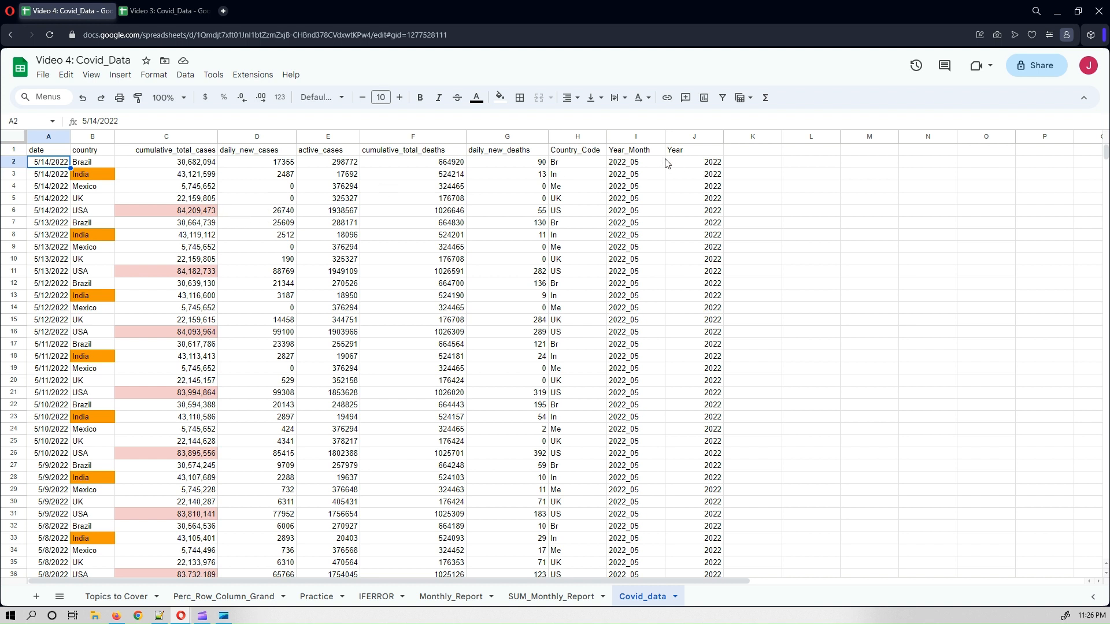
left_click(631, 164)
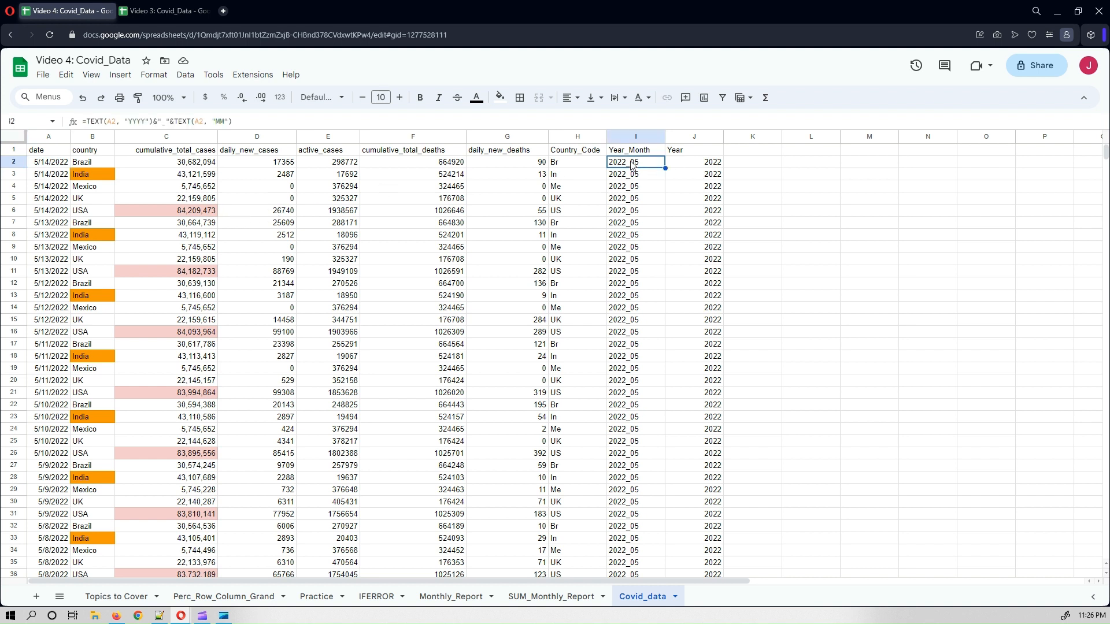
left_click(45, 167)
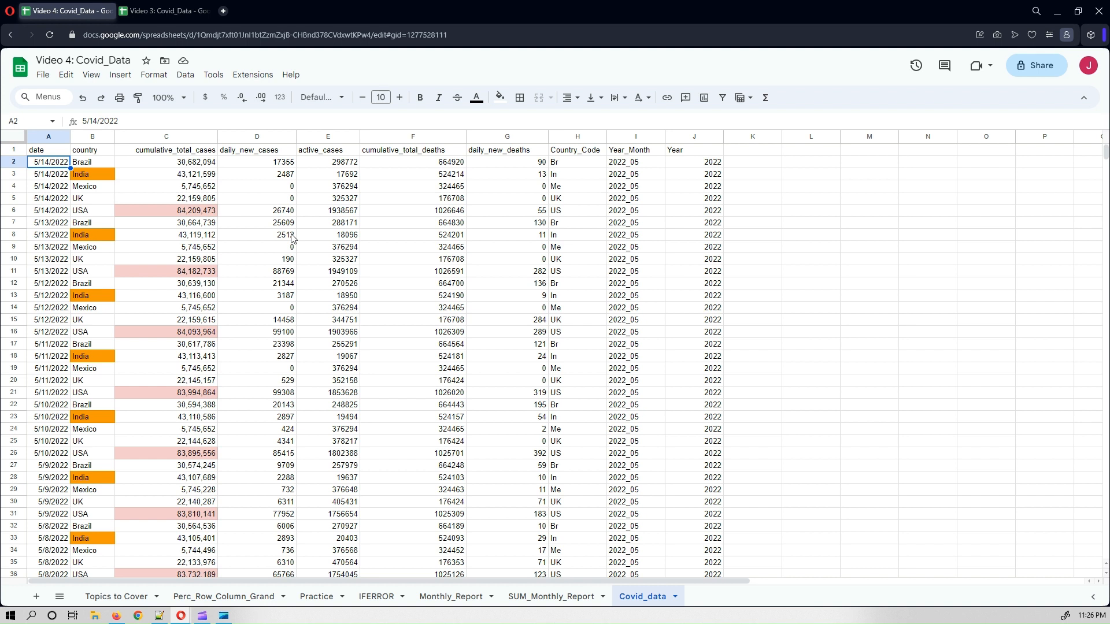
left_click(631, 166)
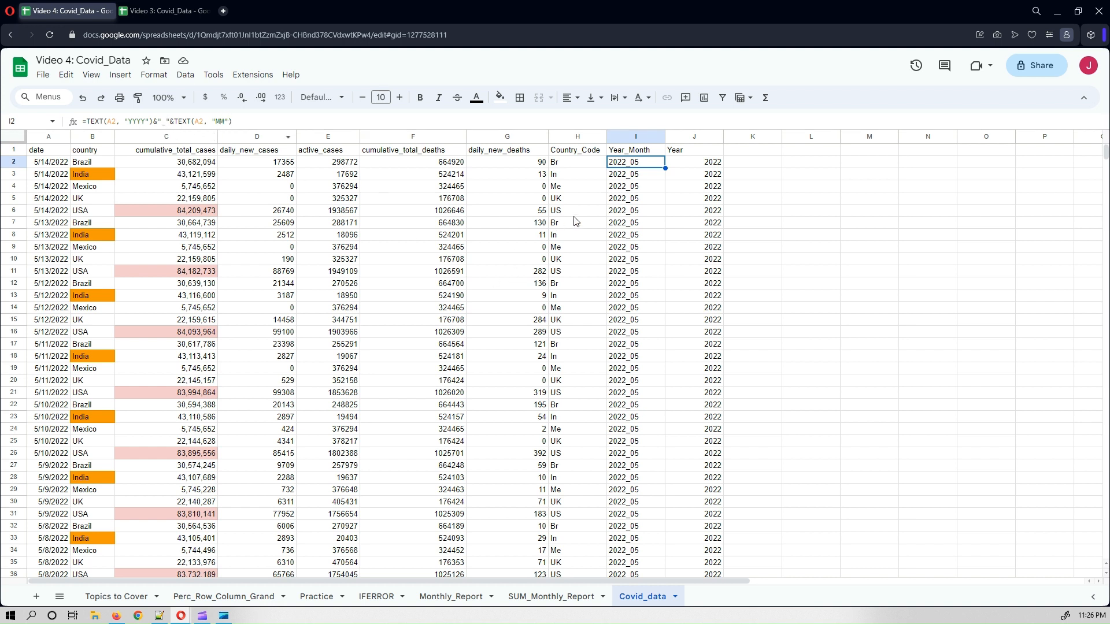
left_click(568, 167)
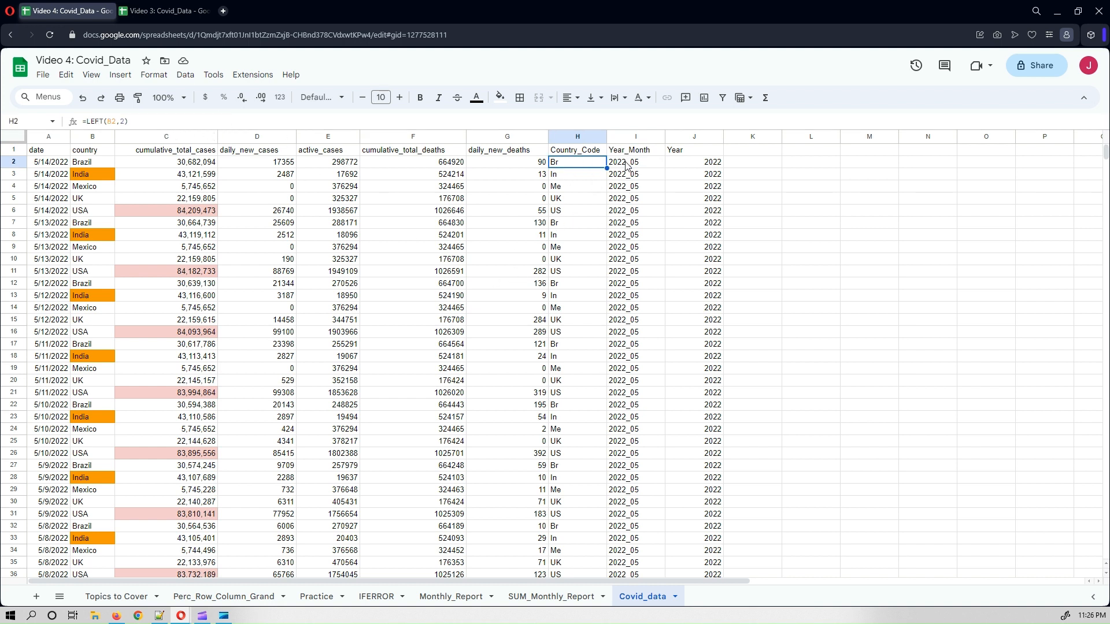
left_click(628, 164)
left_click(690, 164)
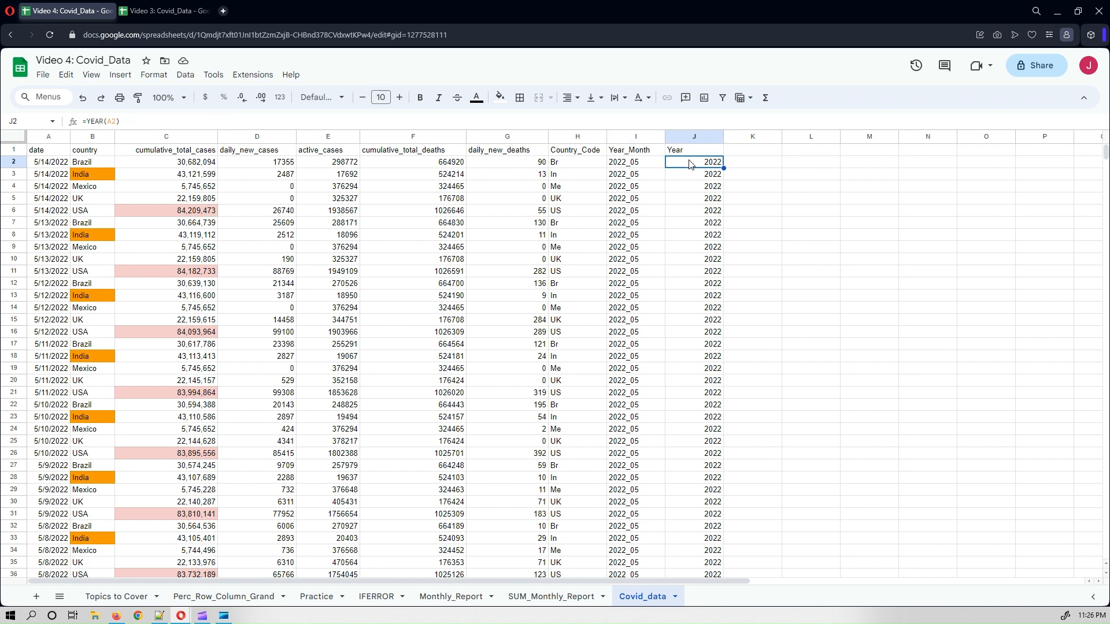
- Fill the Country_Code, Year_Month and Year header cells H1:J1 with green
left_click(564, 152)
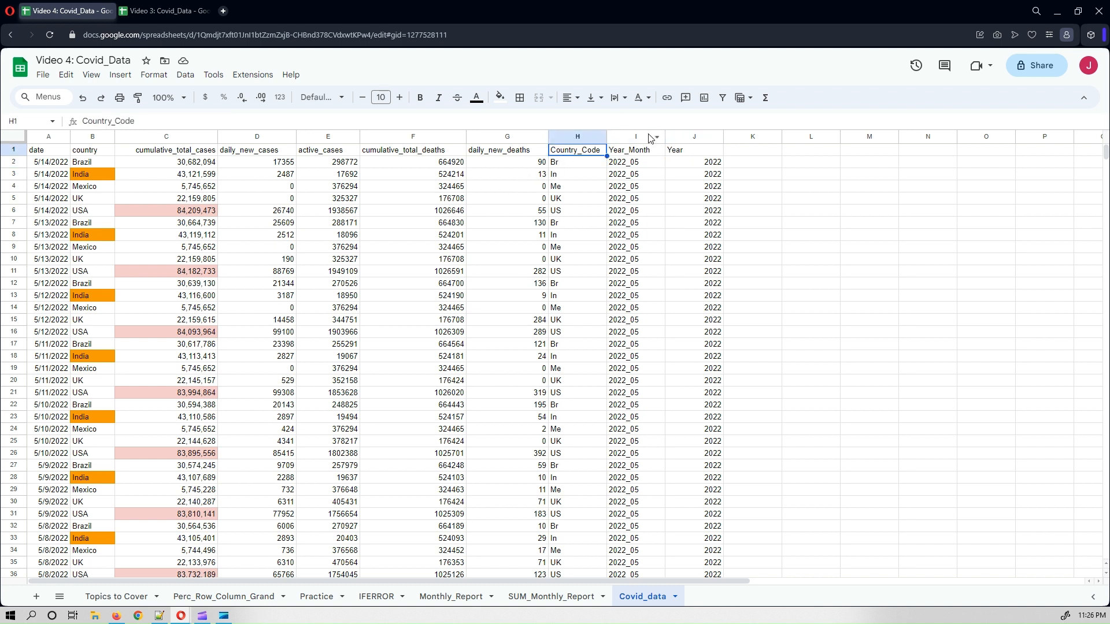
left_click(671, 149, "shift")
left_click(500, 97)
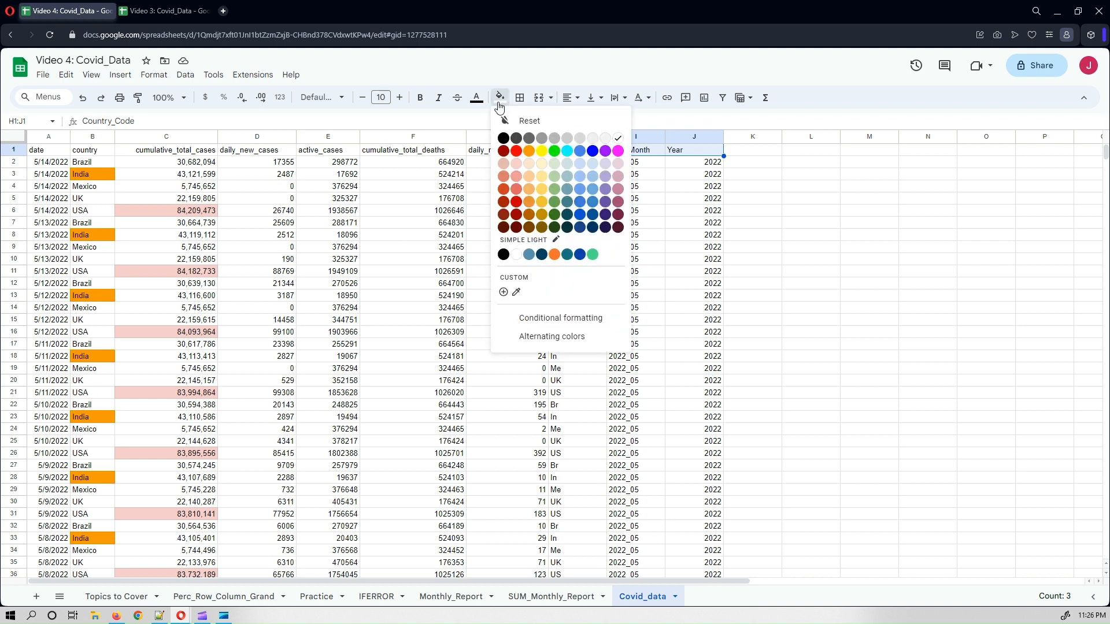
left_click(554, 153)
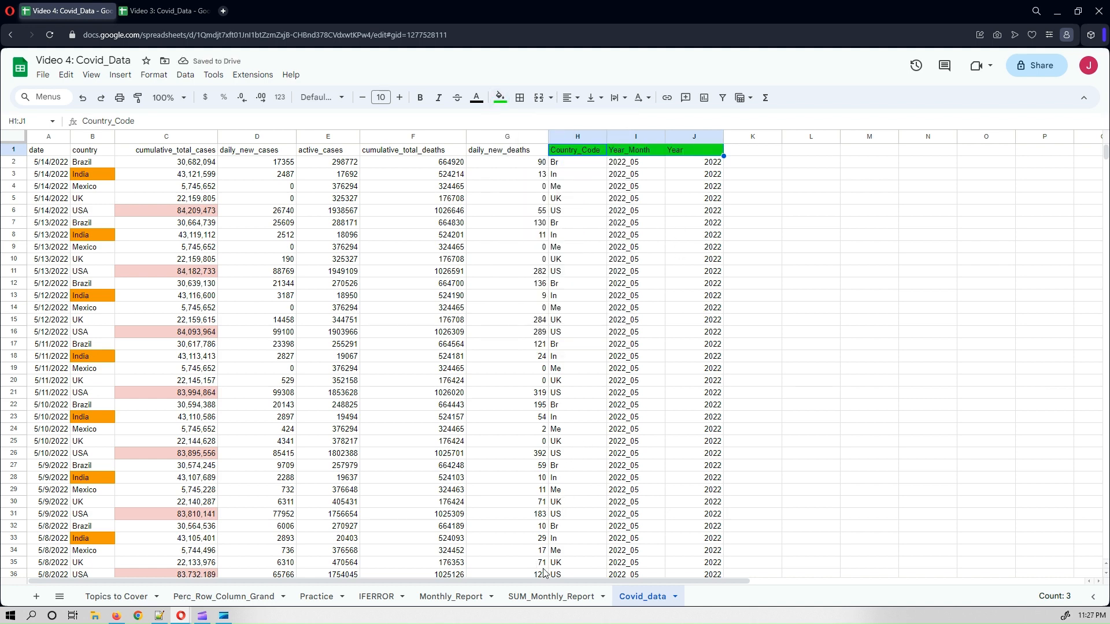
- Review the SUM_Monthly_Report sheet's month start dates in row 4 and the first Brazil total in B8
left_click(530, 597)
left_click(209, 431)
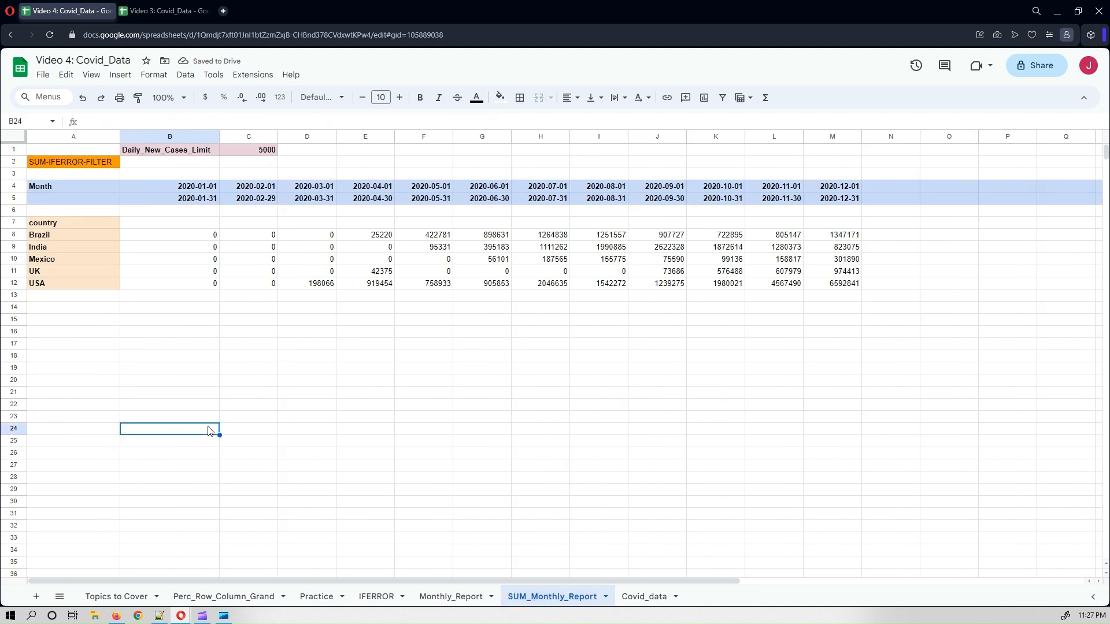
left_click(69, 188)
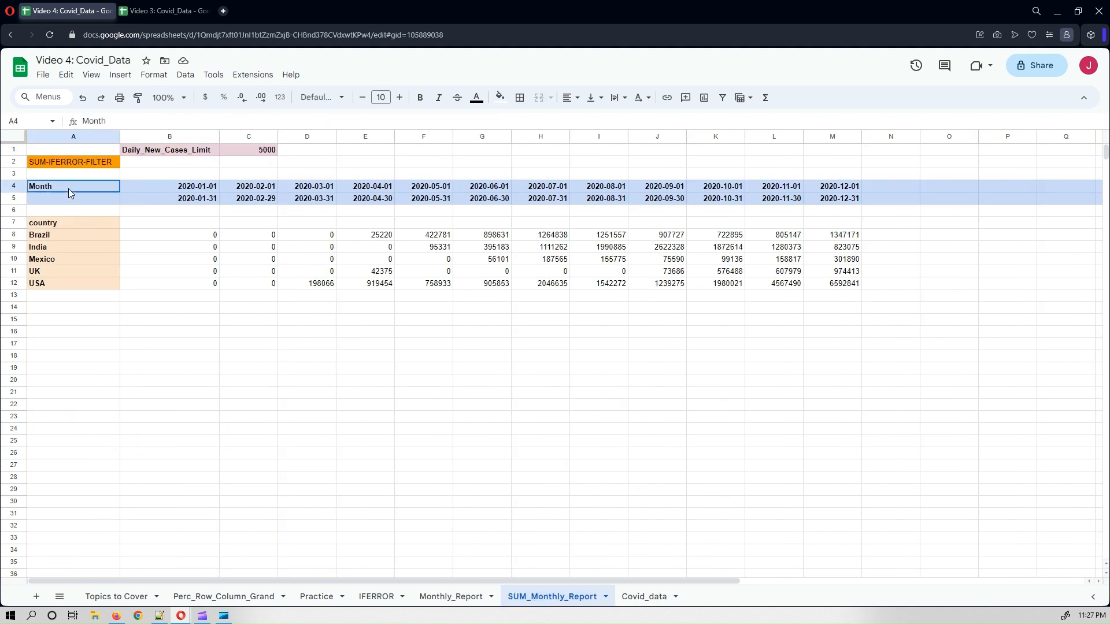
left_click(185, 190)
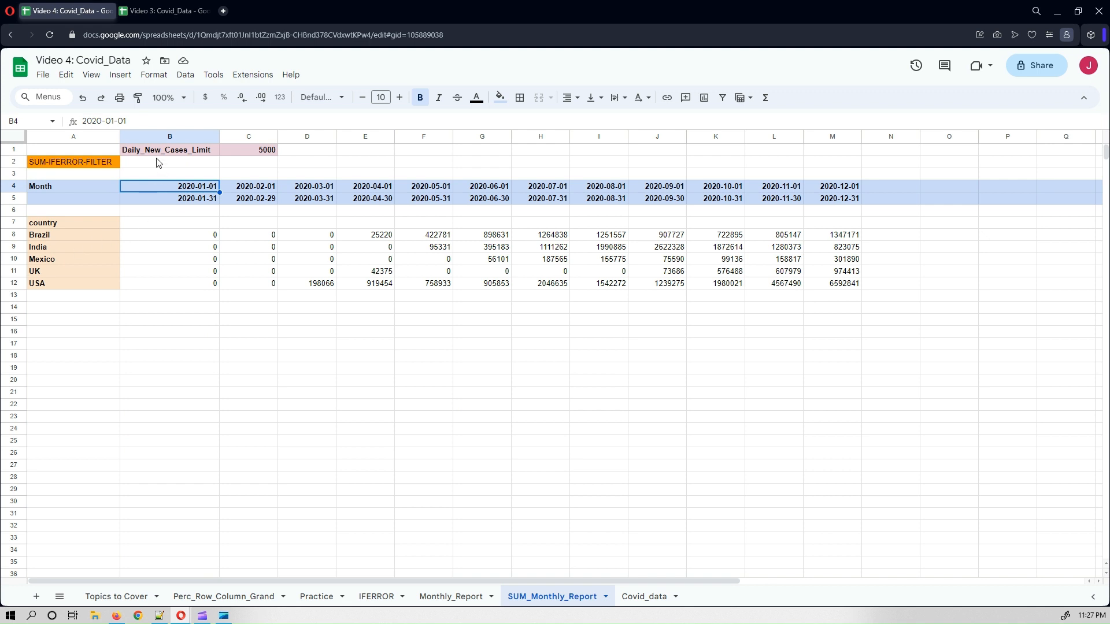
left_click(184, 234)
left_click(149, 188)
left_click(165, 369)
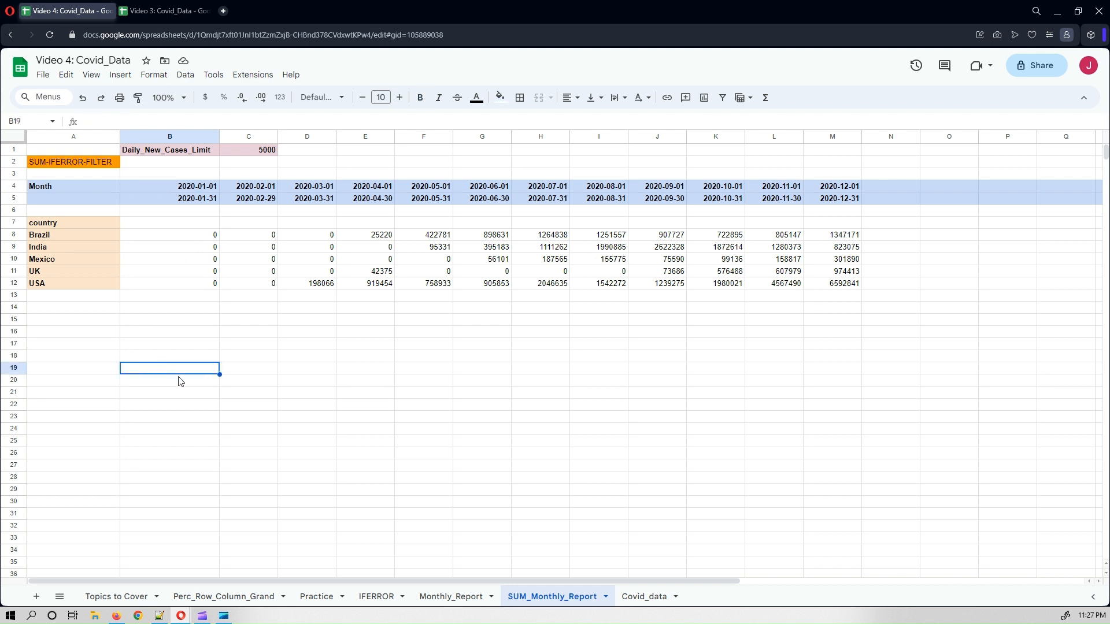
left_click(296, 375)
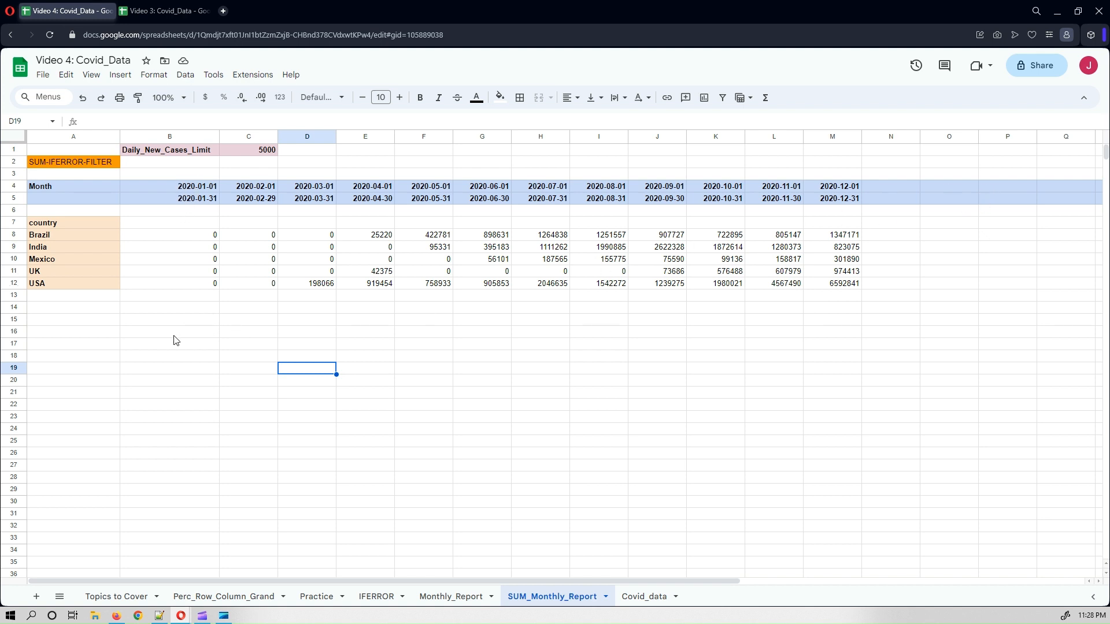
- Examine the formula in A7 that generates the country list on the SUM_Monthly_Report sheet
left_click(50, 225)
left_click(69, 336)
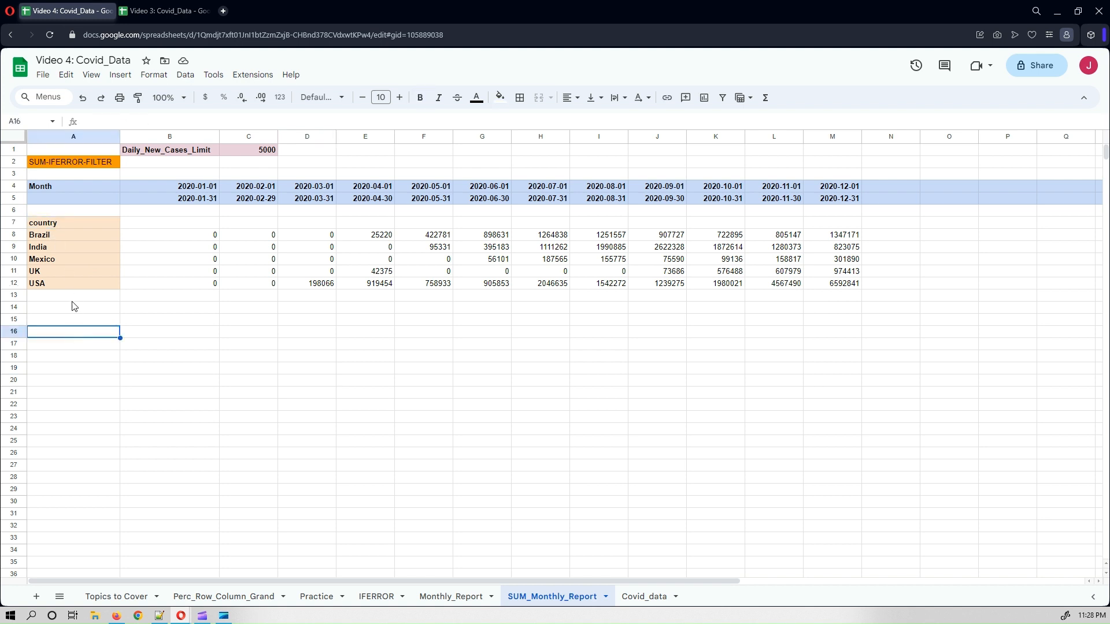
left_click(58, 223)
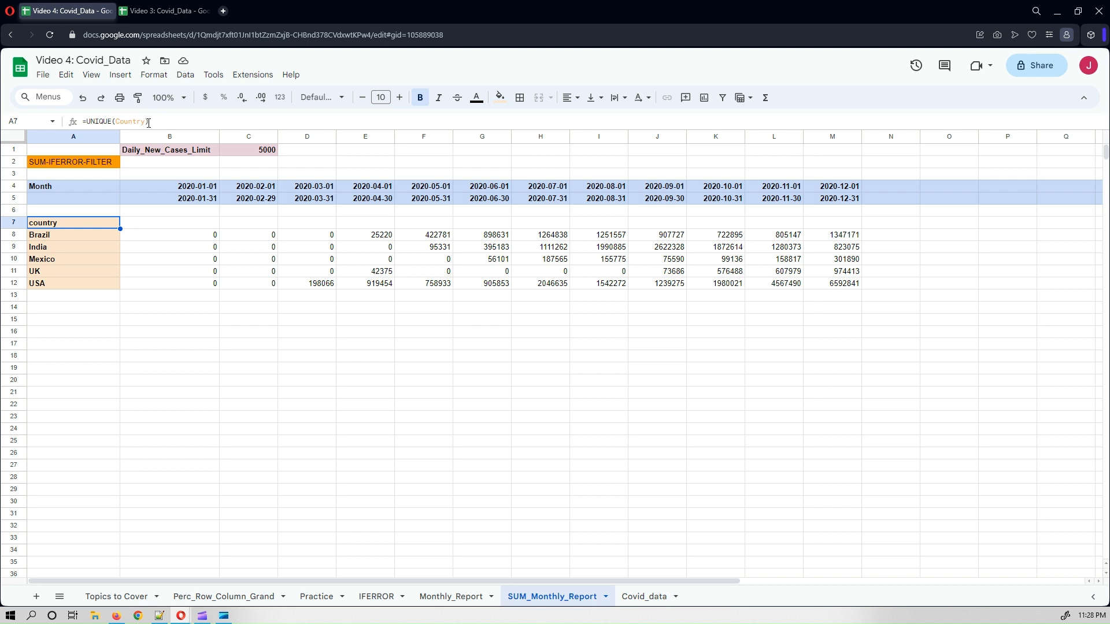
left_click(177, 344)
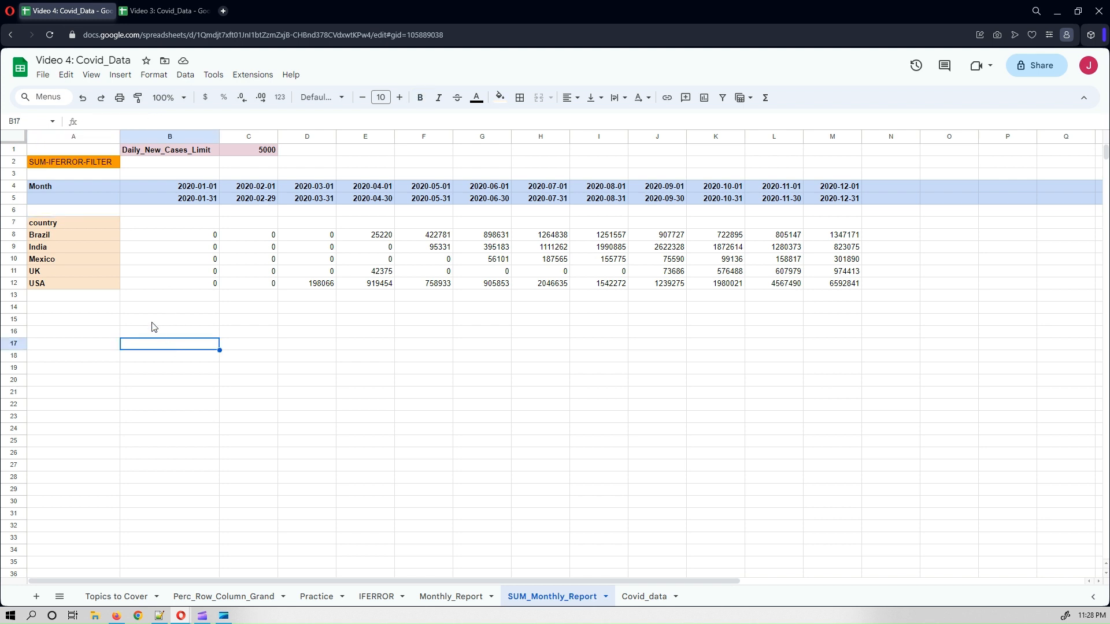
left_click(82, 222)
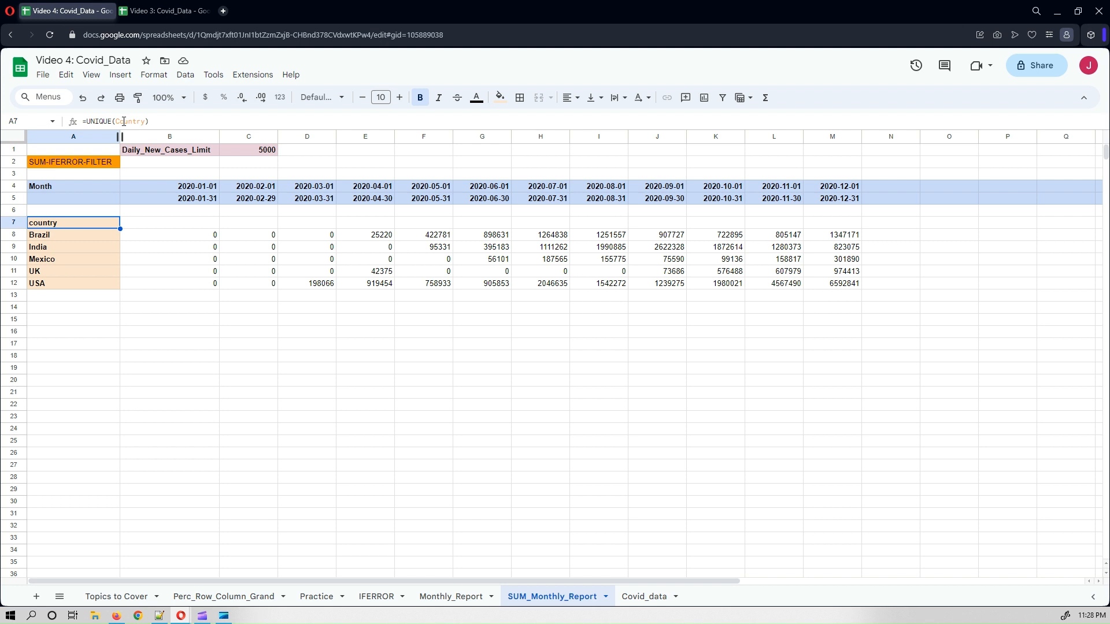
left_click(169, 359)
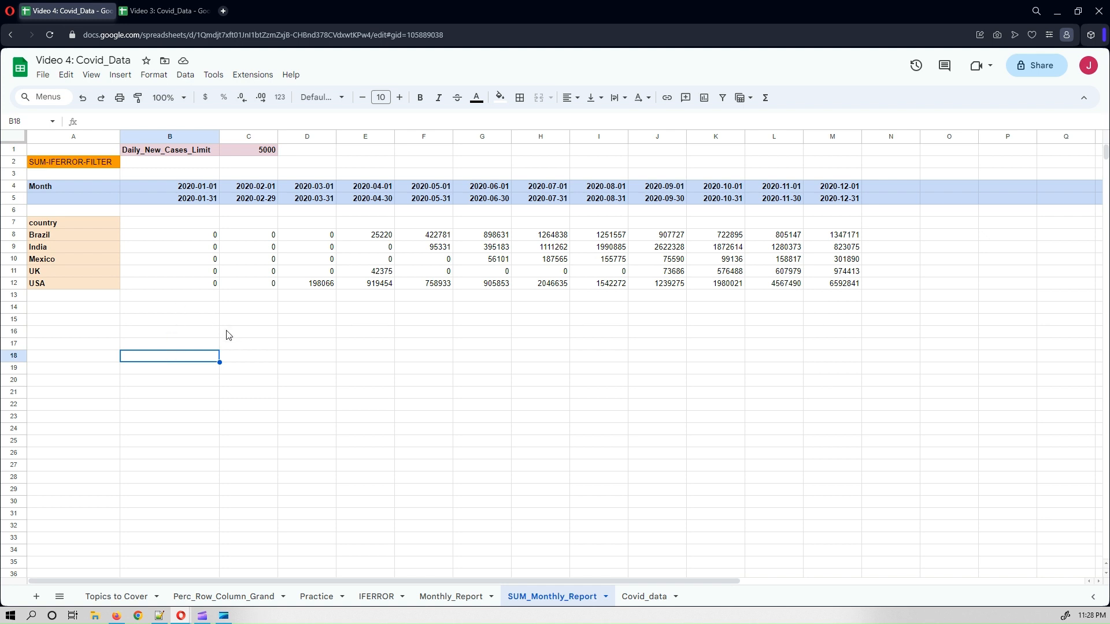
- Open the spreadsheet's named ranges to check the Country range used by the country list formula
left_click(243, 344)
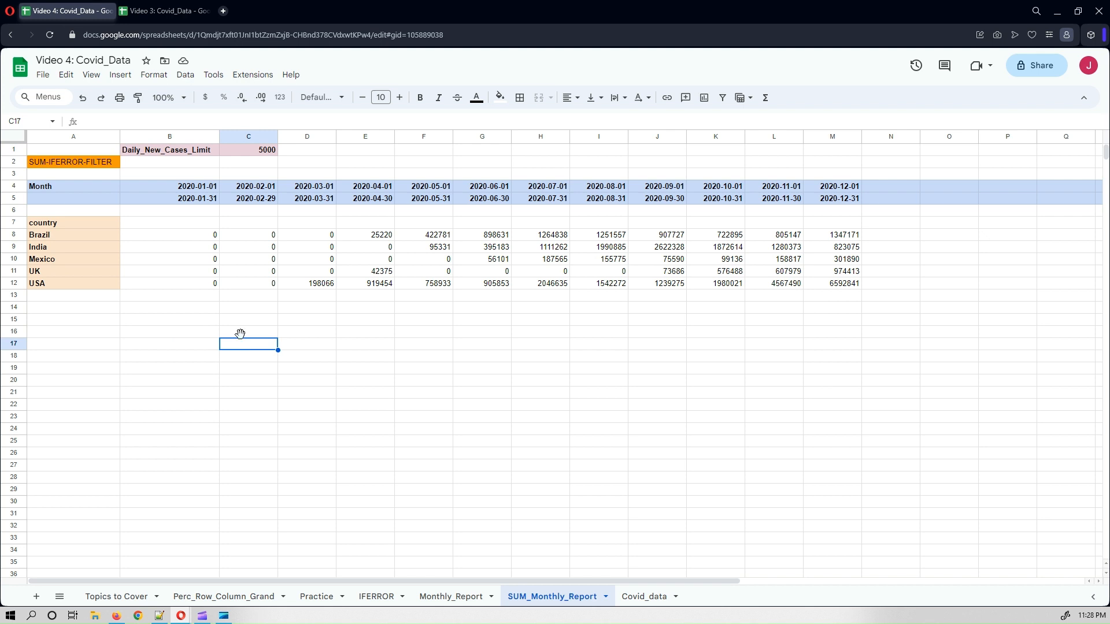
left_click(184, 77)
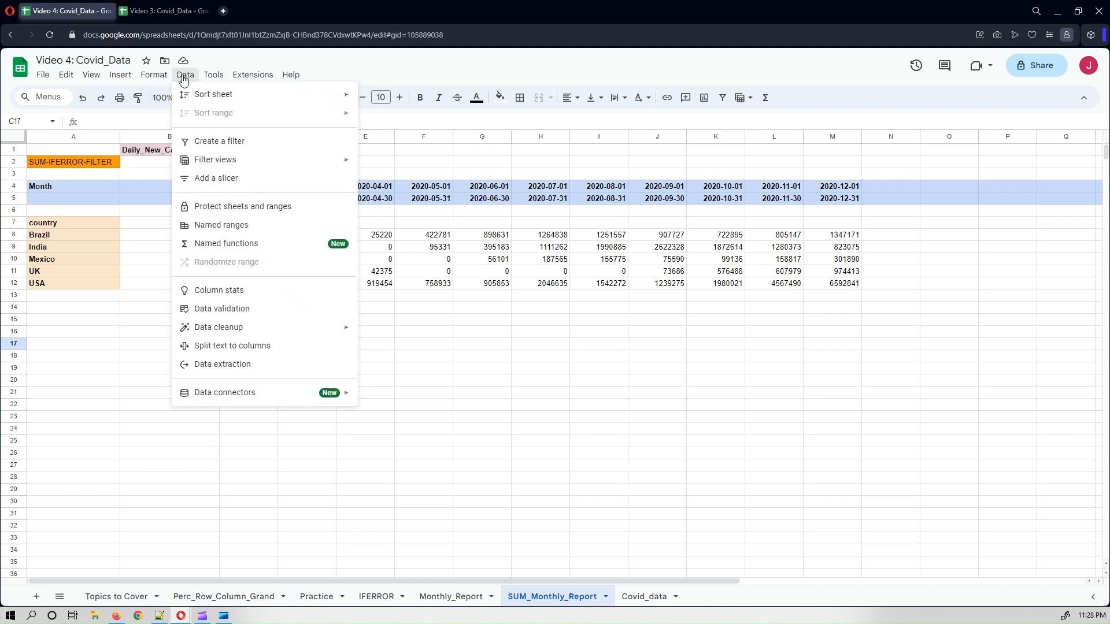
left_click(233, 231)
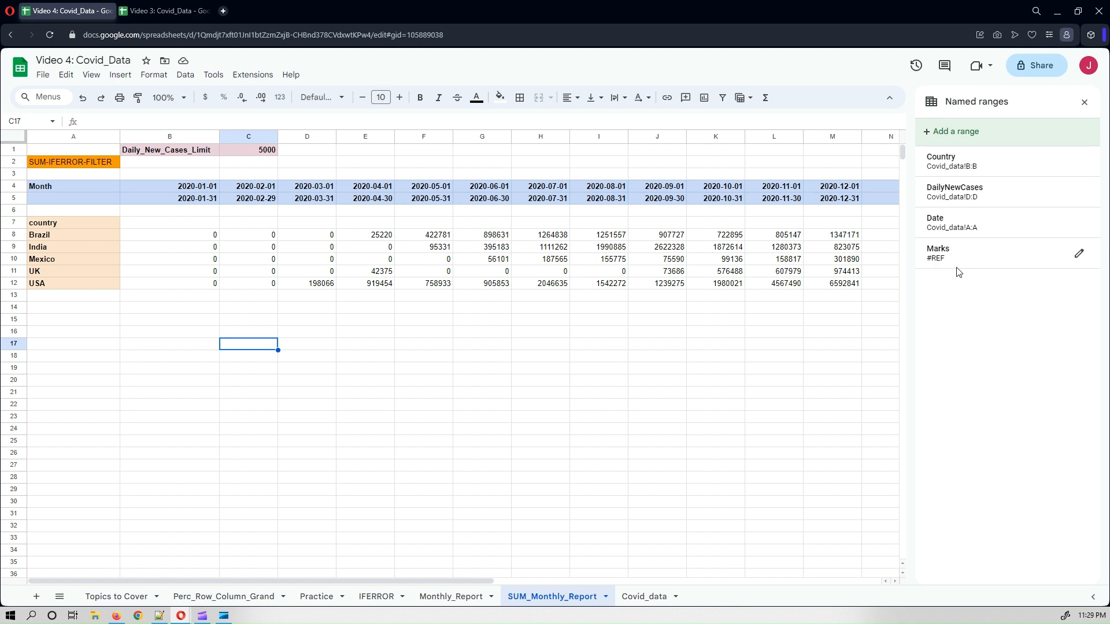
- Delete the broken Marks named range from the spreadsheet
left_click(1078, 254)
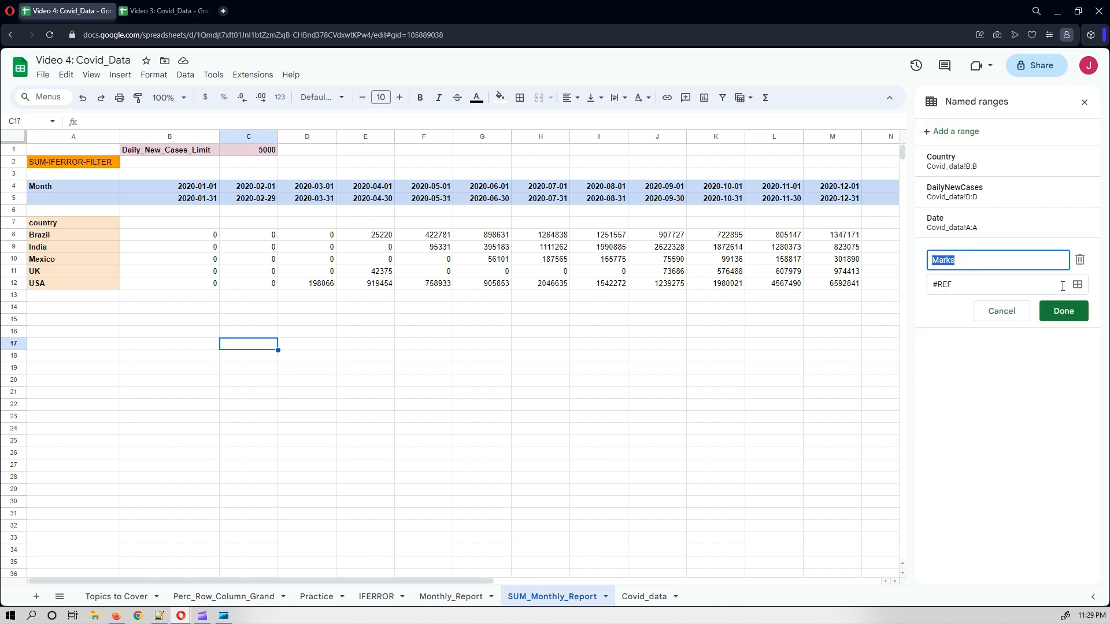
left_click(1080, 260)
left_click(672, 357)
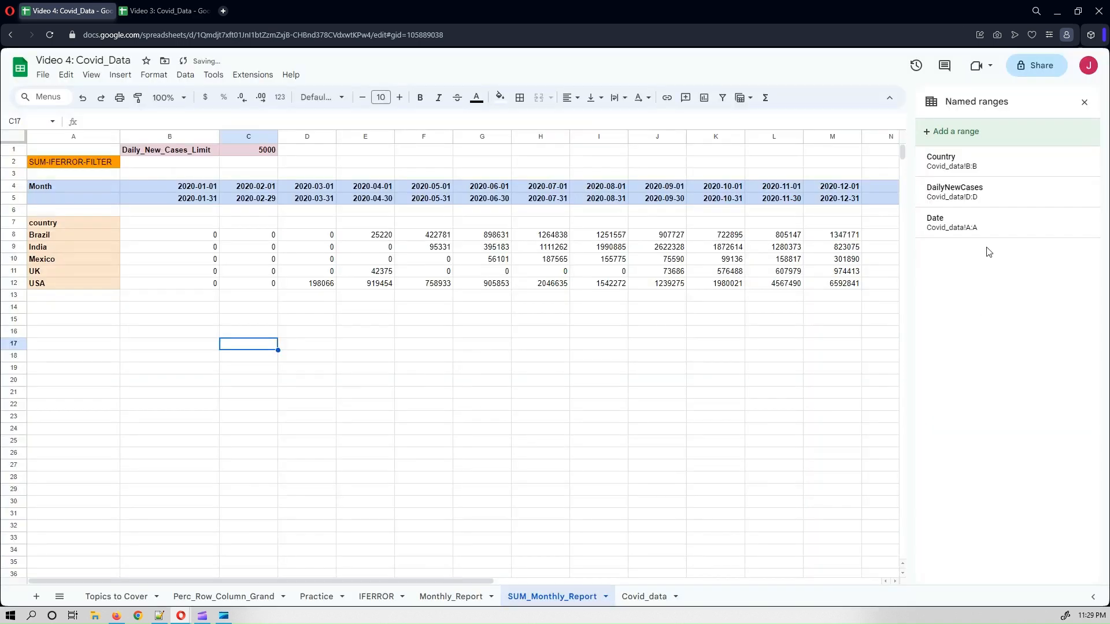
- Check which Covid_data columns the Country, DailyNewCases and Date named ranges cover
left_click(975, 169)
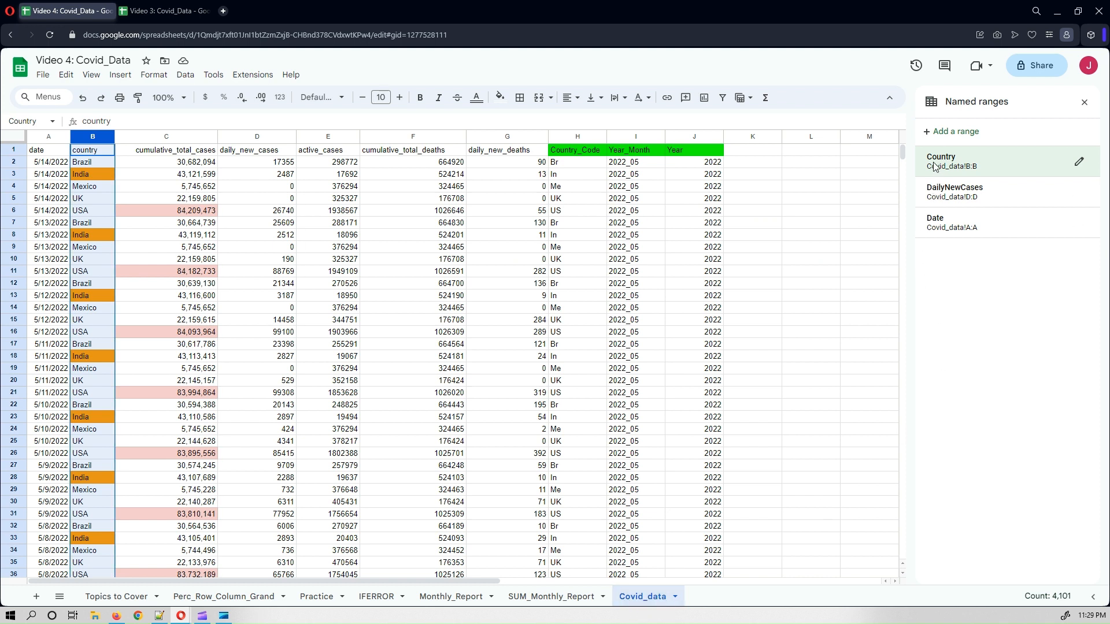
left_click(971, 196)
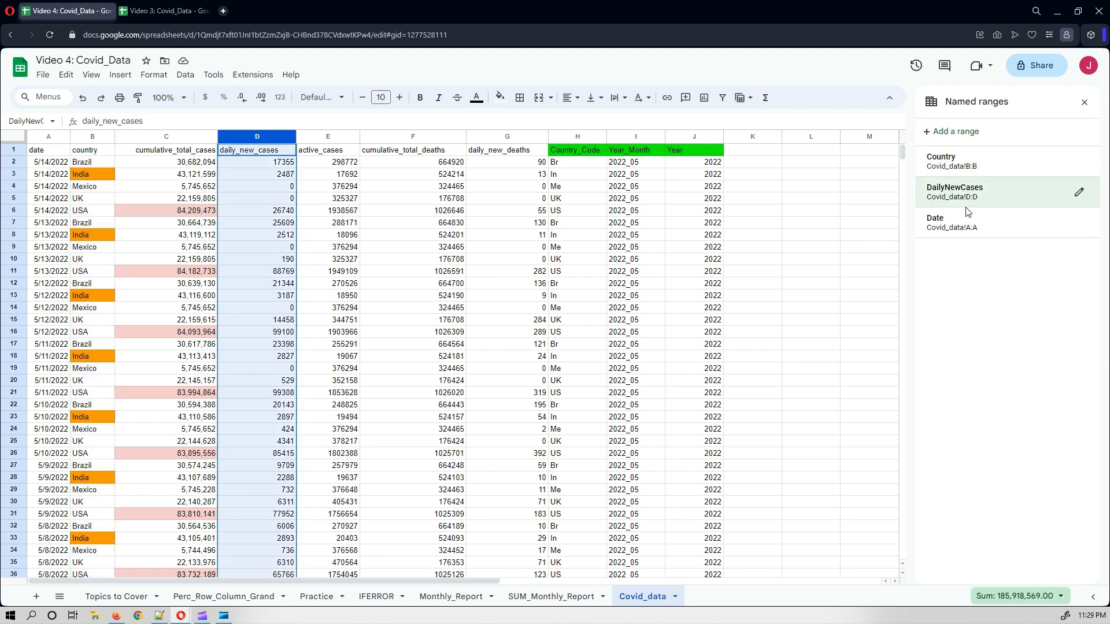
left_click(944, 233)
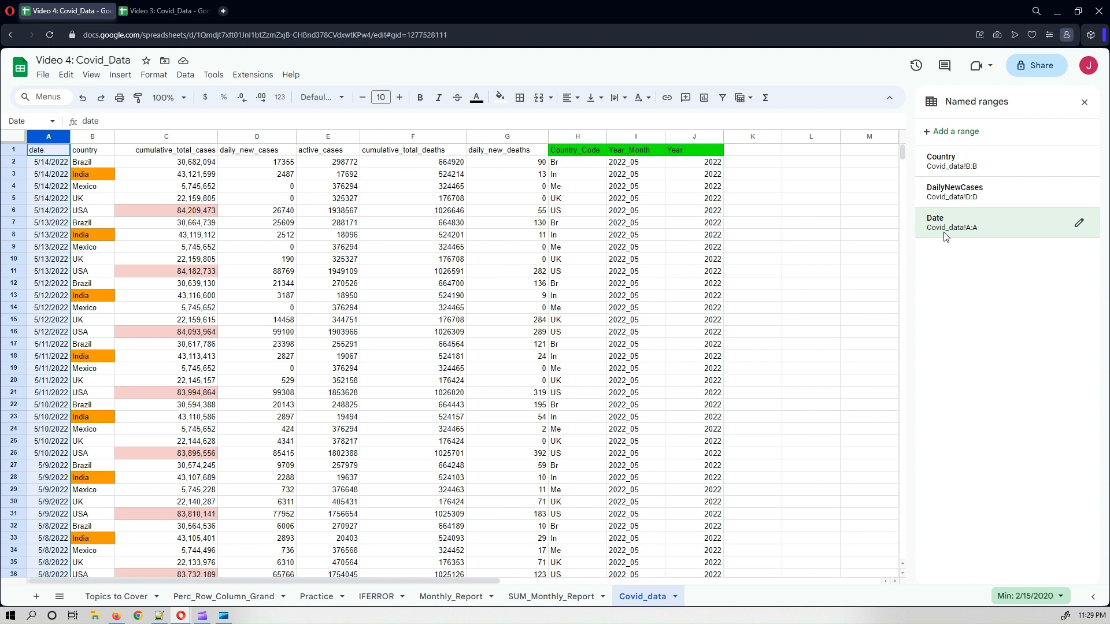
- Create a named range called Country_name for column H of the Covid_data sheet
left_click(568, 136)
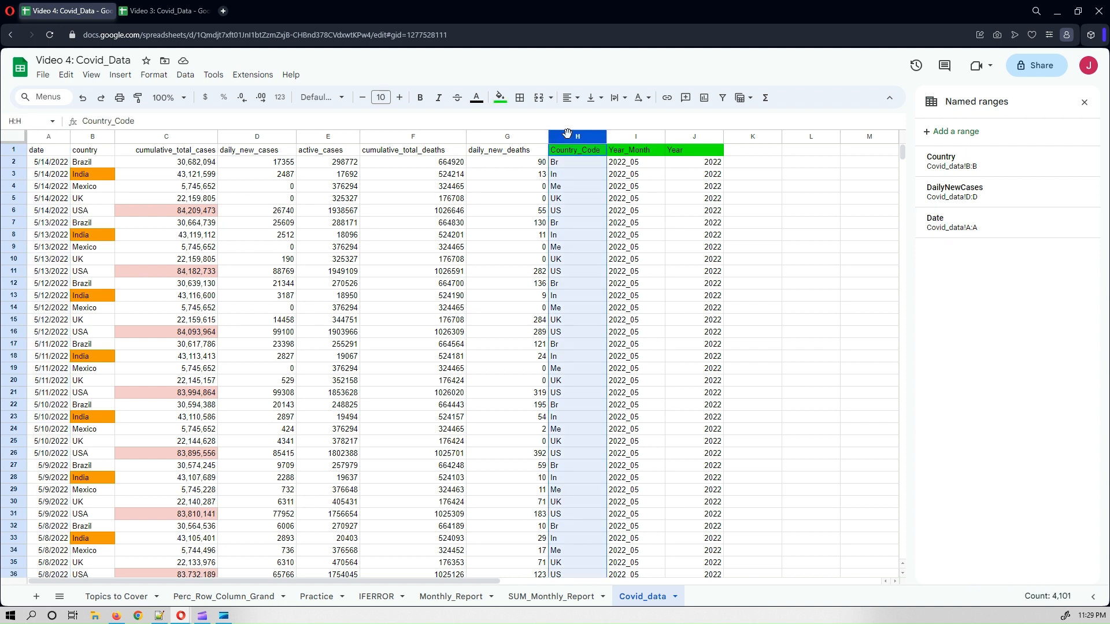
left_click(965, 137)
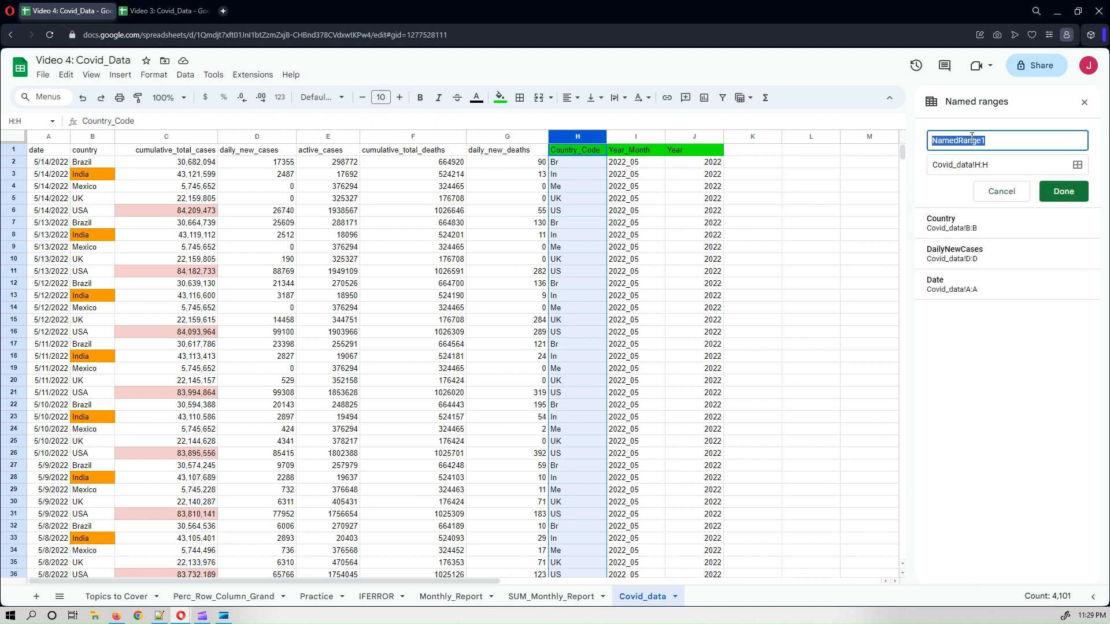
type("Country_name")
left_click(1066, 195)
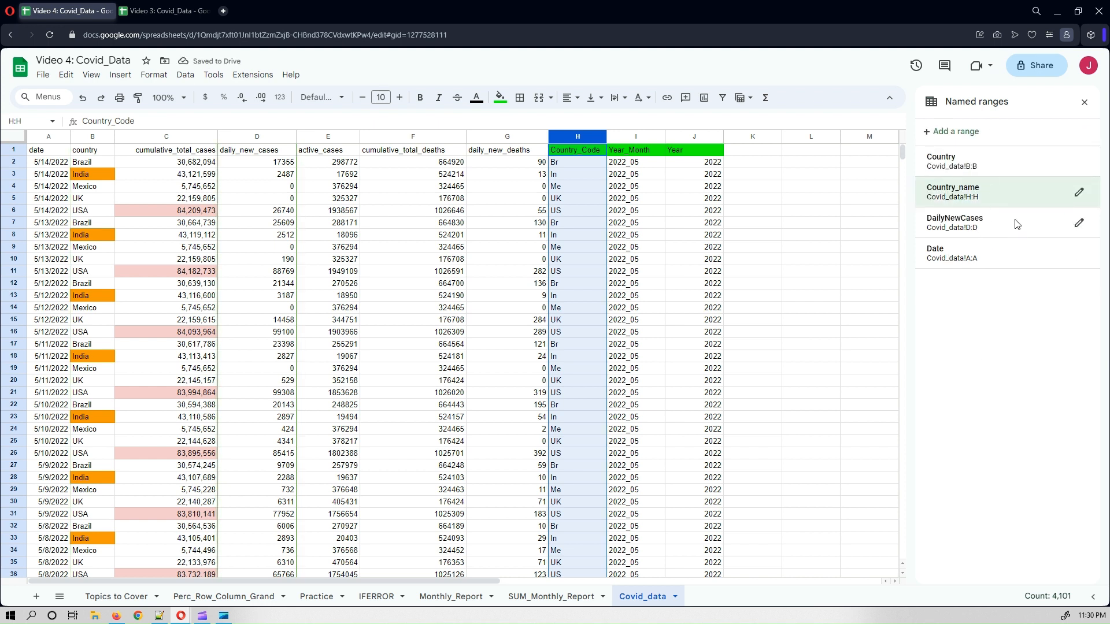
- Review the delete and range selection options of the Country_name named range, keeping its definition
left_click(1078, 192)
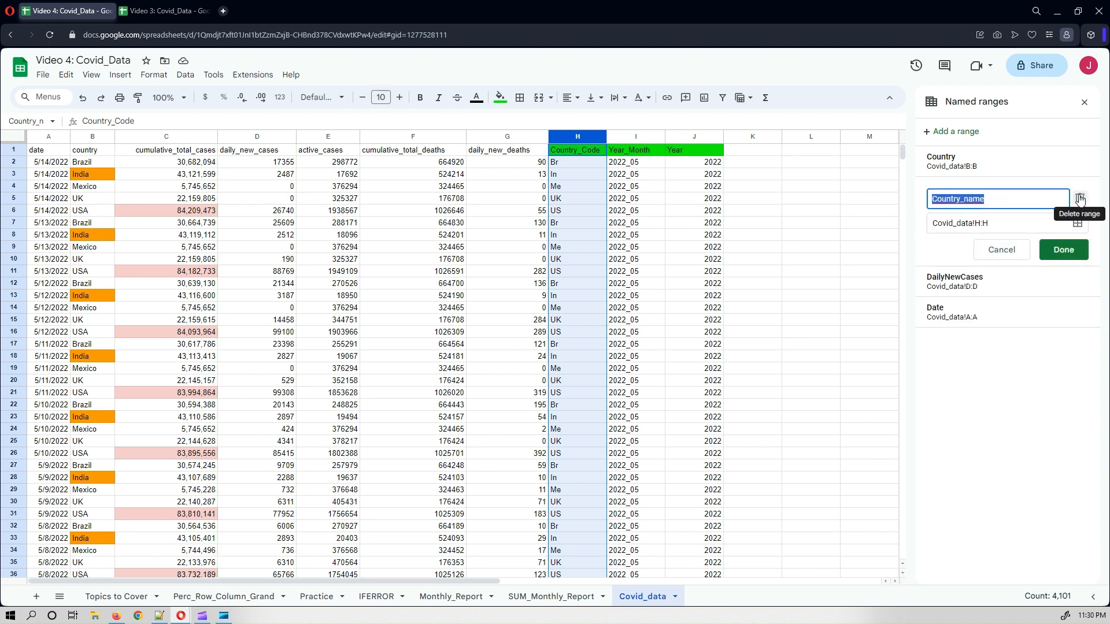
left_click(1079, 226)
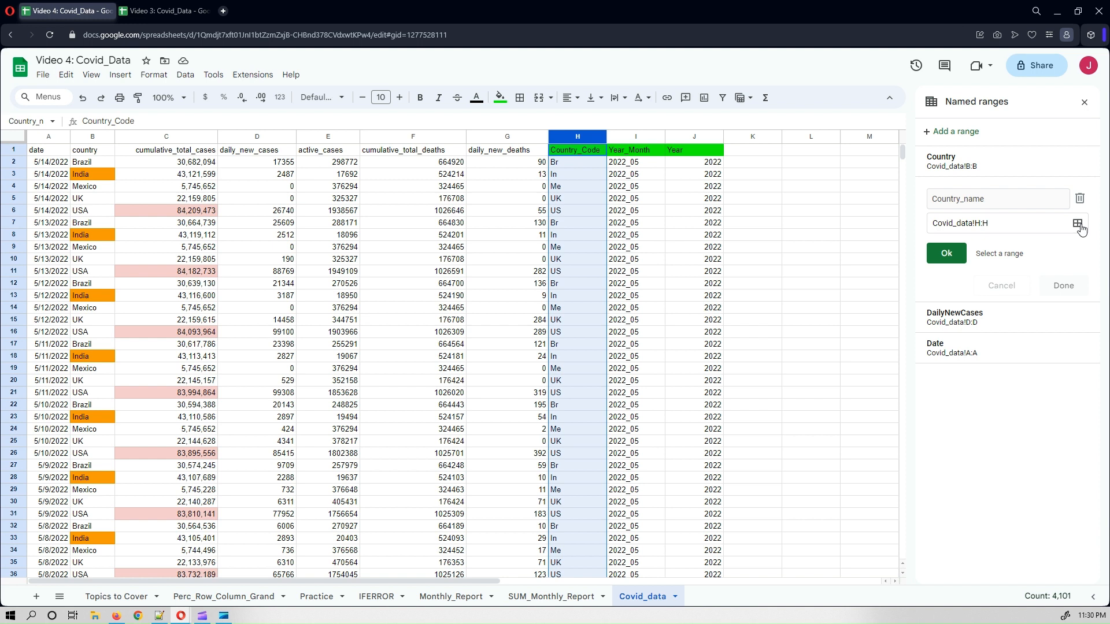
left_click(1078, 225)
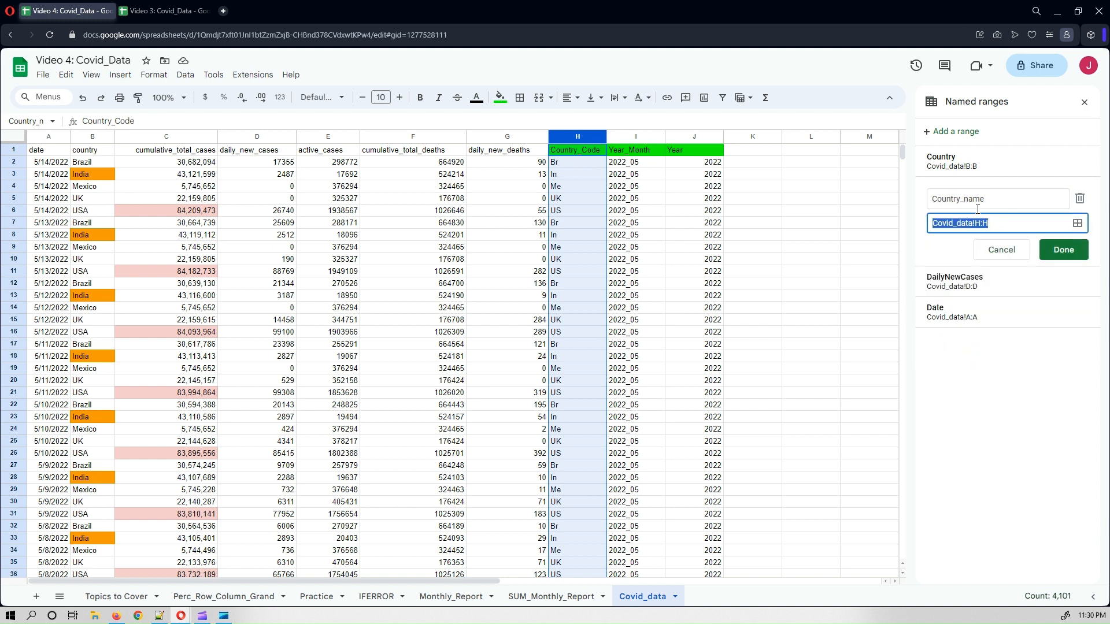
left_click(1059, 246)
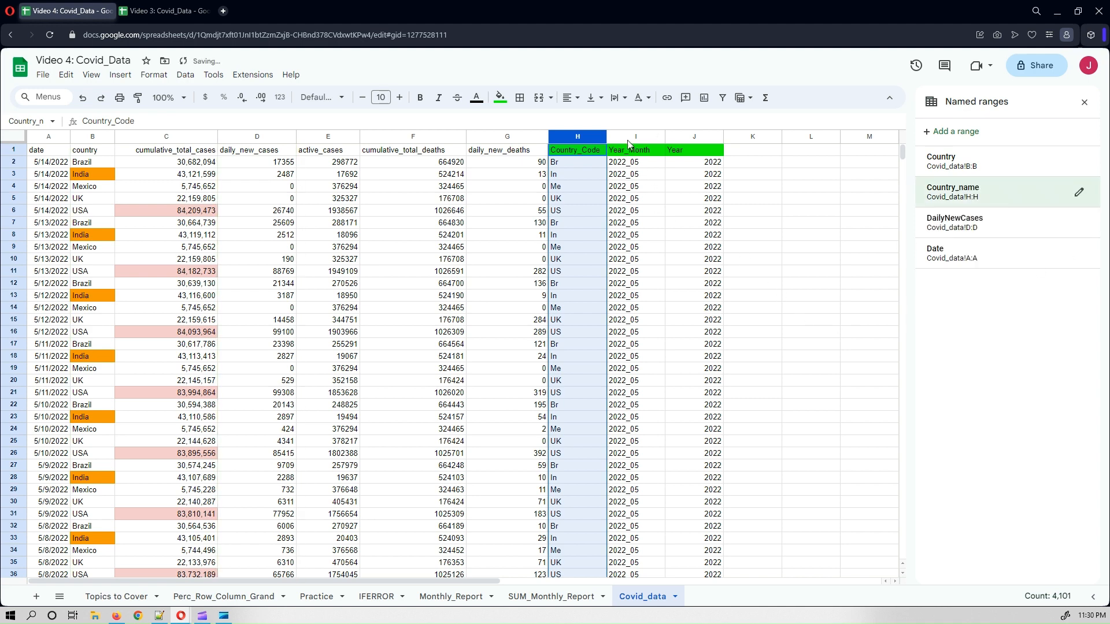
left_click(812, 238)
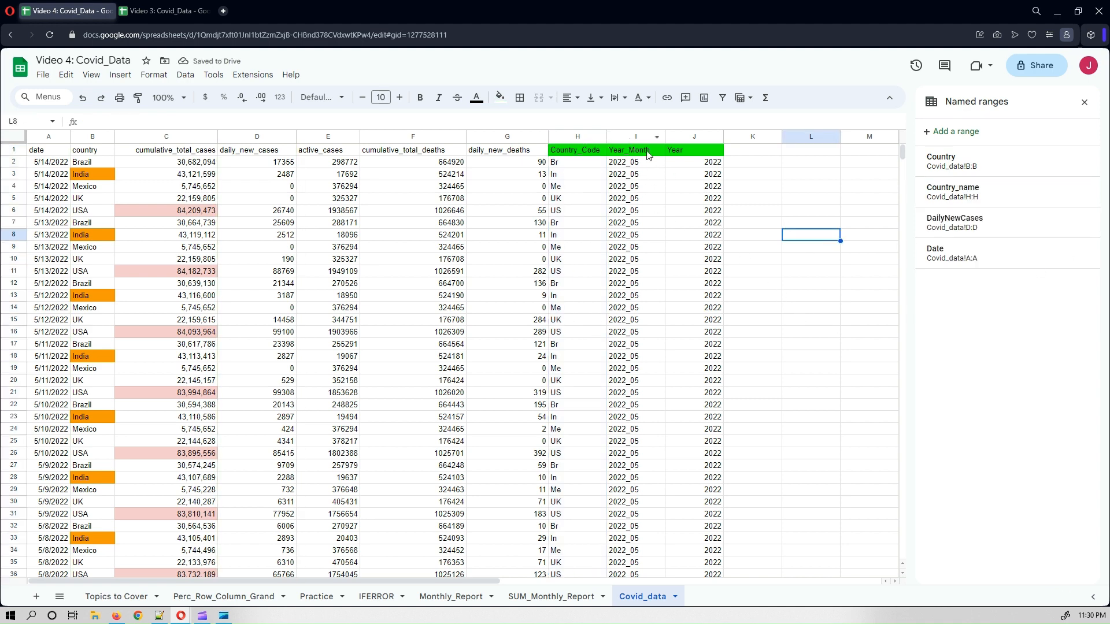
- Create a named range called Year_Month for column I of the Covid_data sheet
left_click(633, 137)
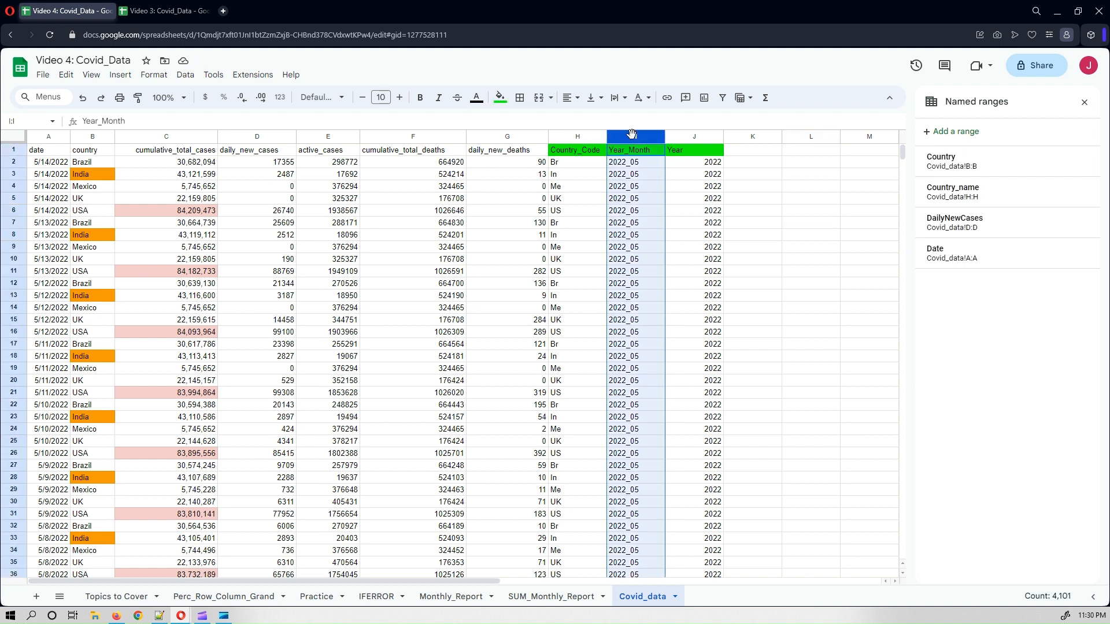
left_click(968, 132)
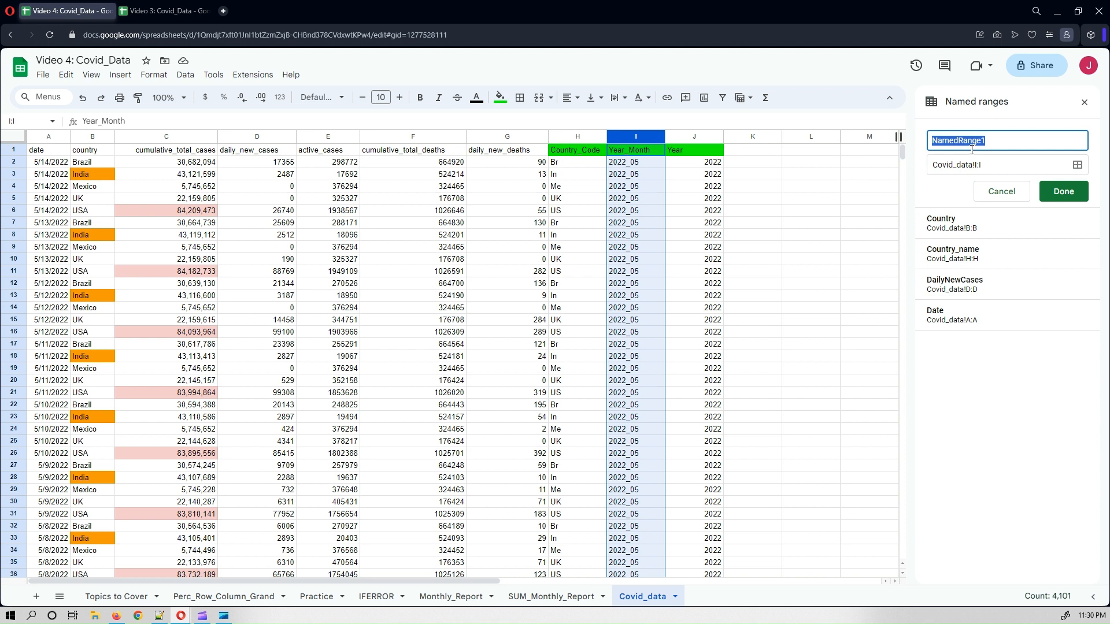
type("Year_Month")
left_click(1074, 192)
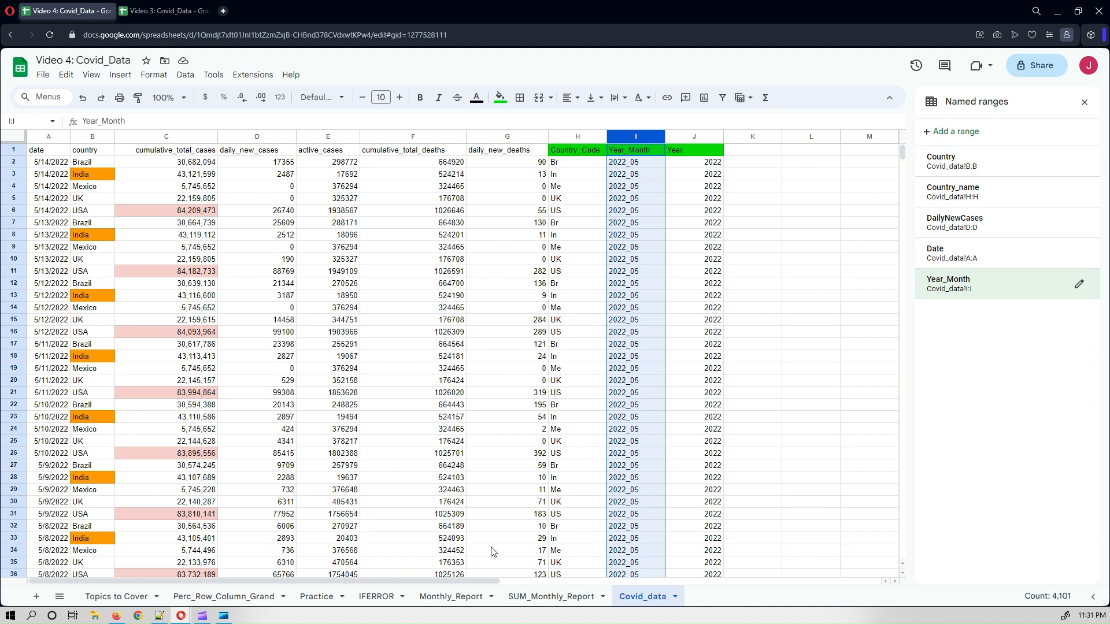
- Examine the SUM-IFERROR-FILTER formula in B8 of the SUM_Monthly_Report sheet and close the named ranges list
left_click(519, 599)
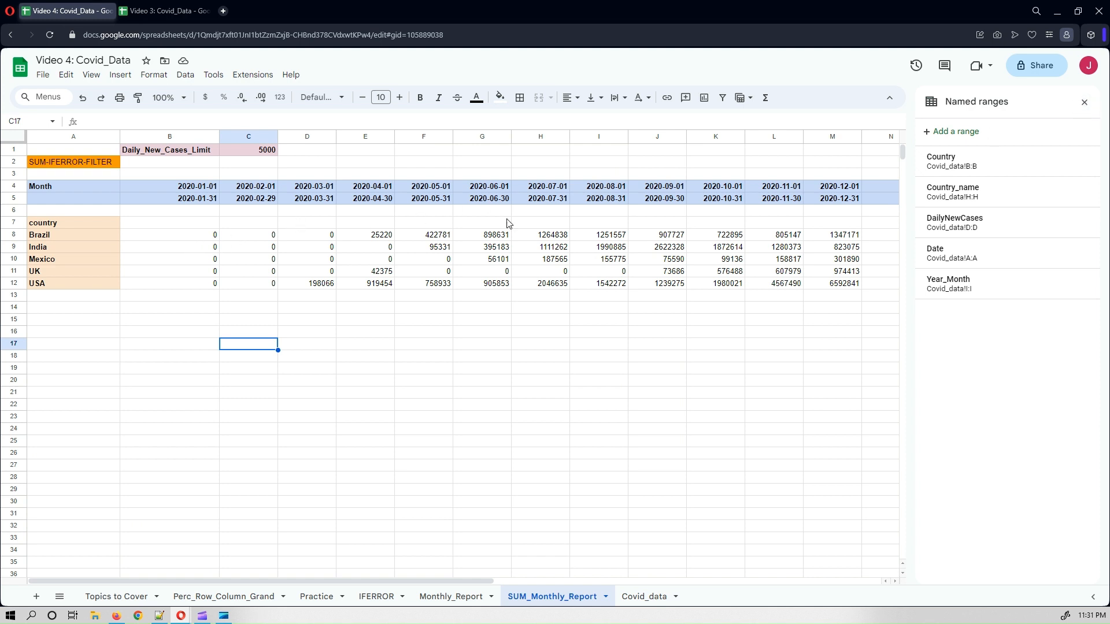
left_click(168, 237)
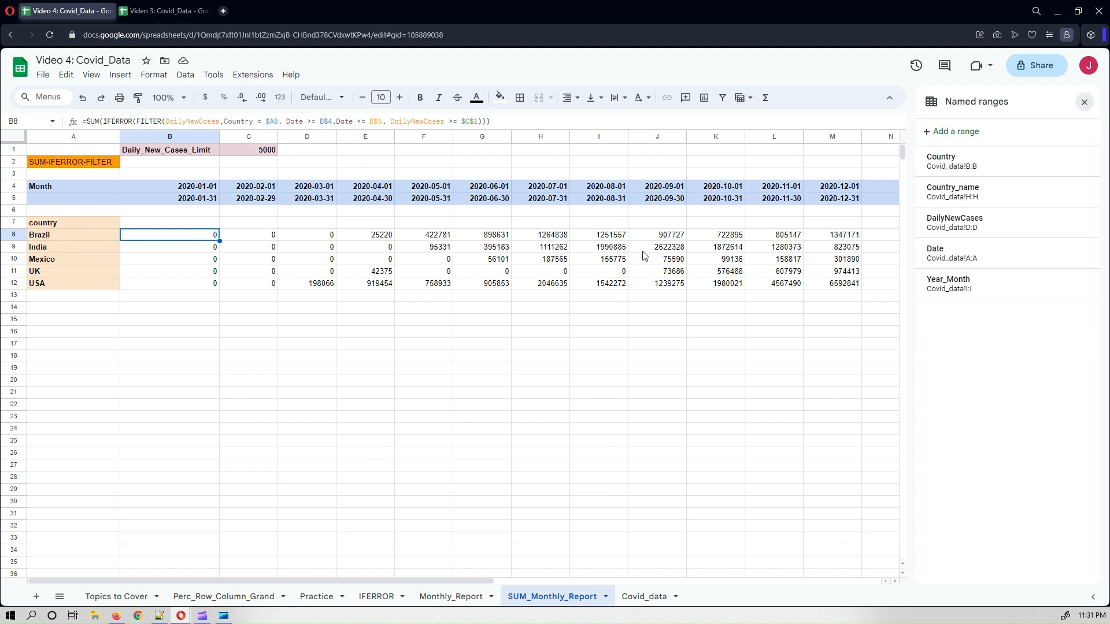
left_click(1084, 108)
left_click(290, 368)
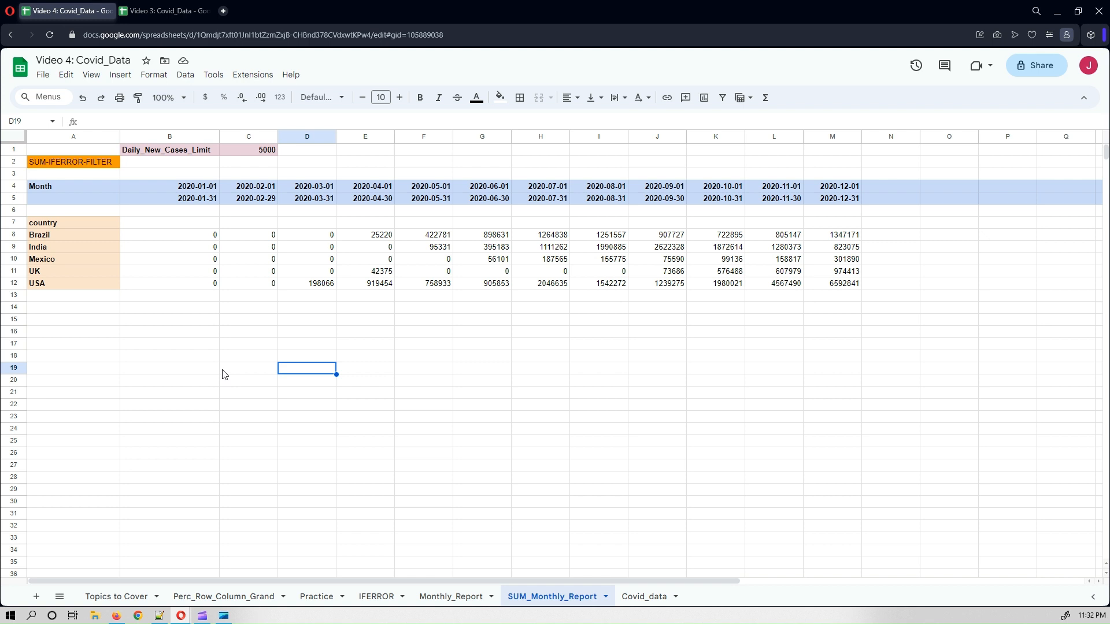
- Examine the first month's start date in B4 and the month-end formula in B5
left_click(184, 188)
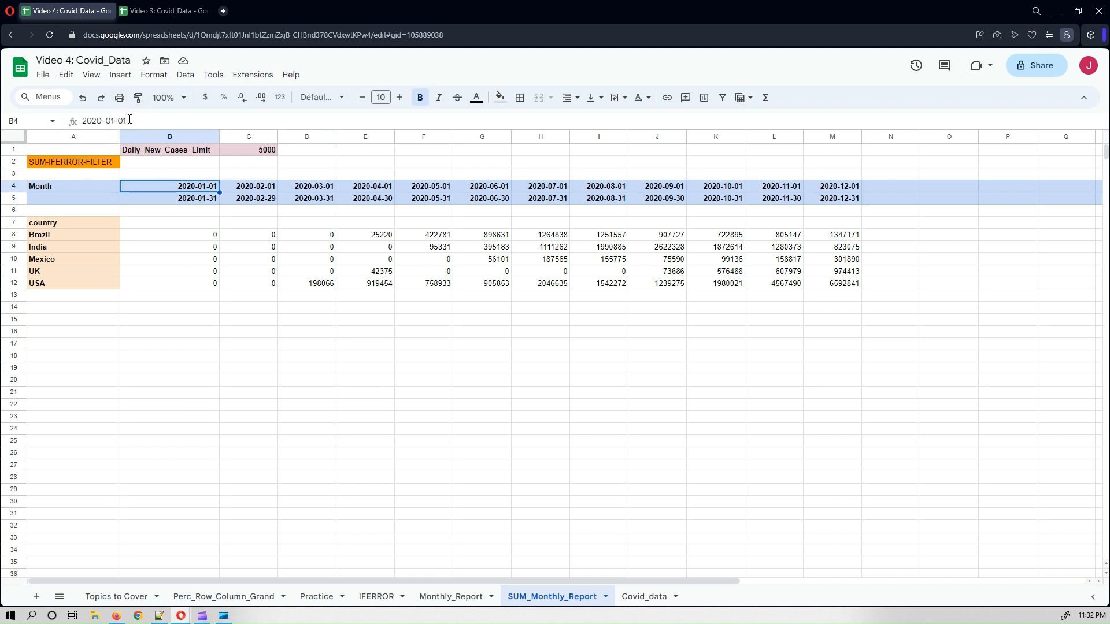
left_click(190, 202)
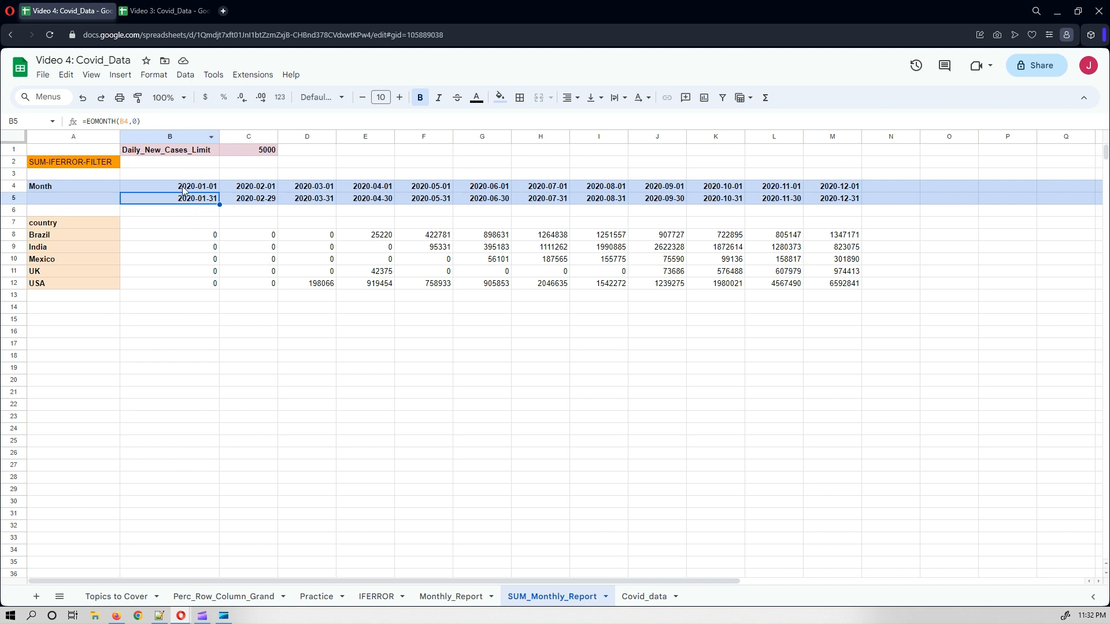
left_click(178, 357)
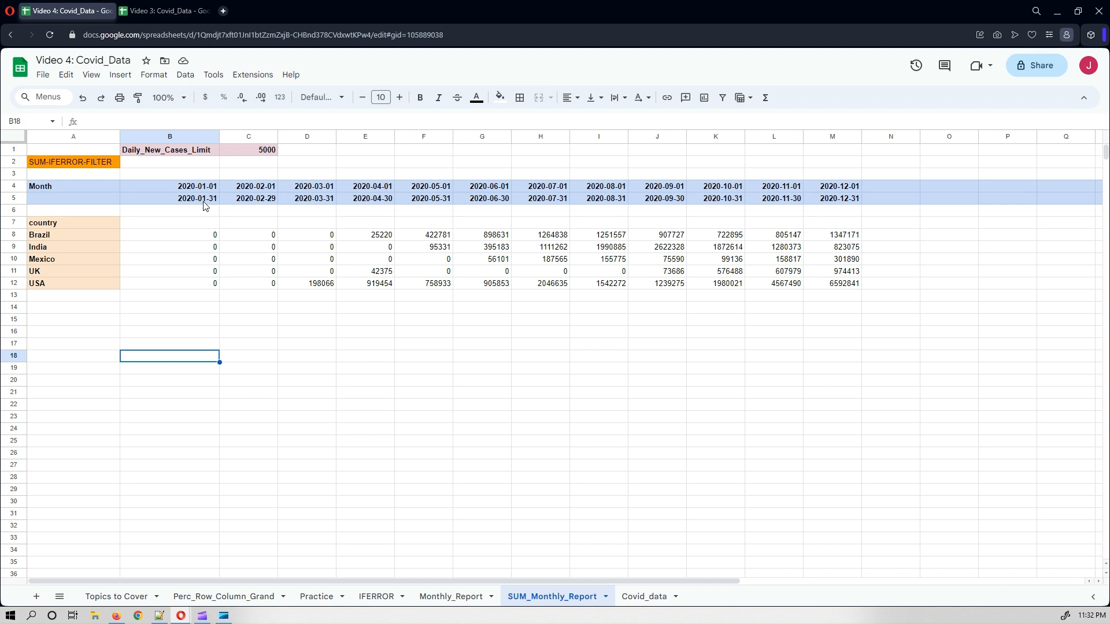
- Enter the formula =B5+1 in C4 as the second month's start date
left_click(238, 191)
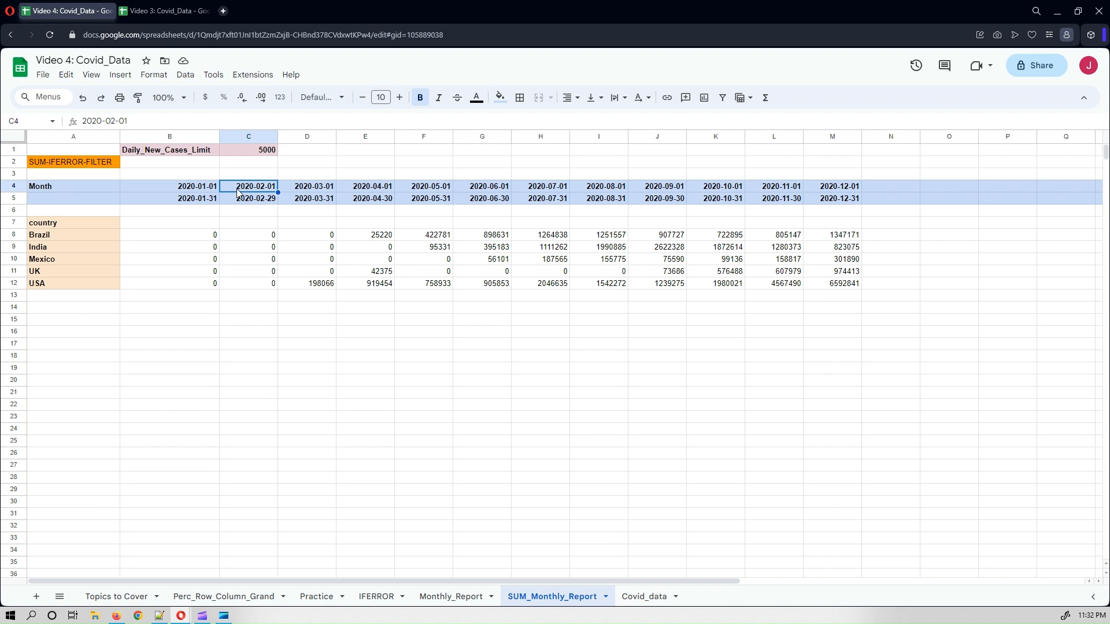
type("=")
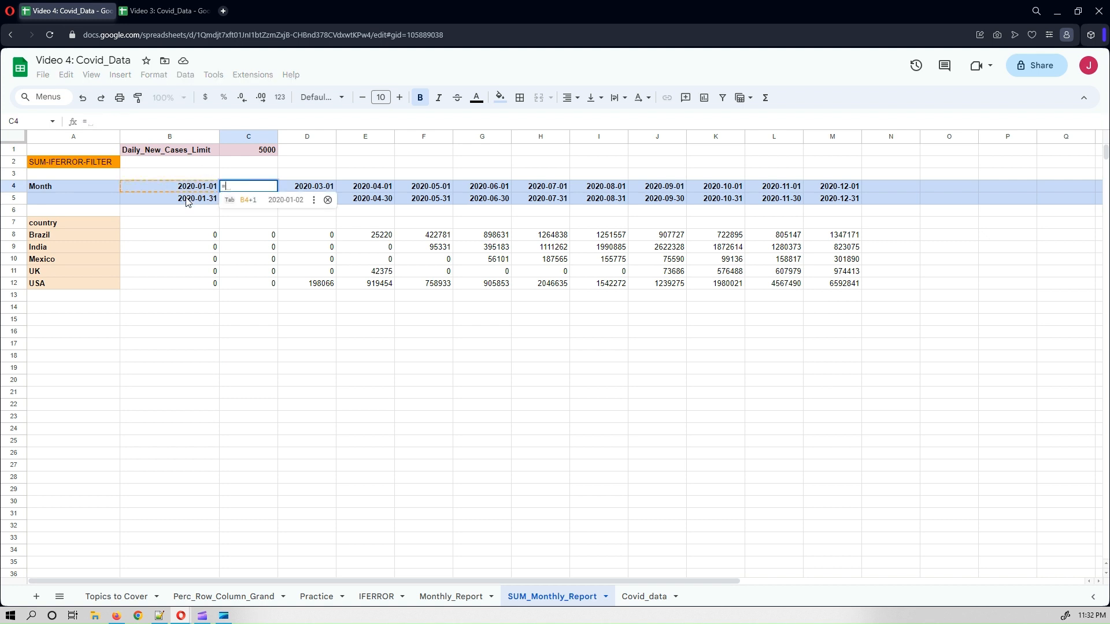
left_click(186, 200)
type("+")
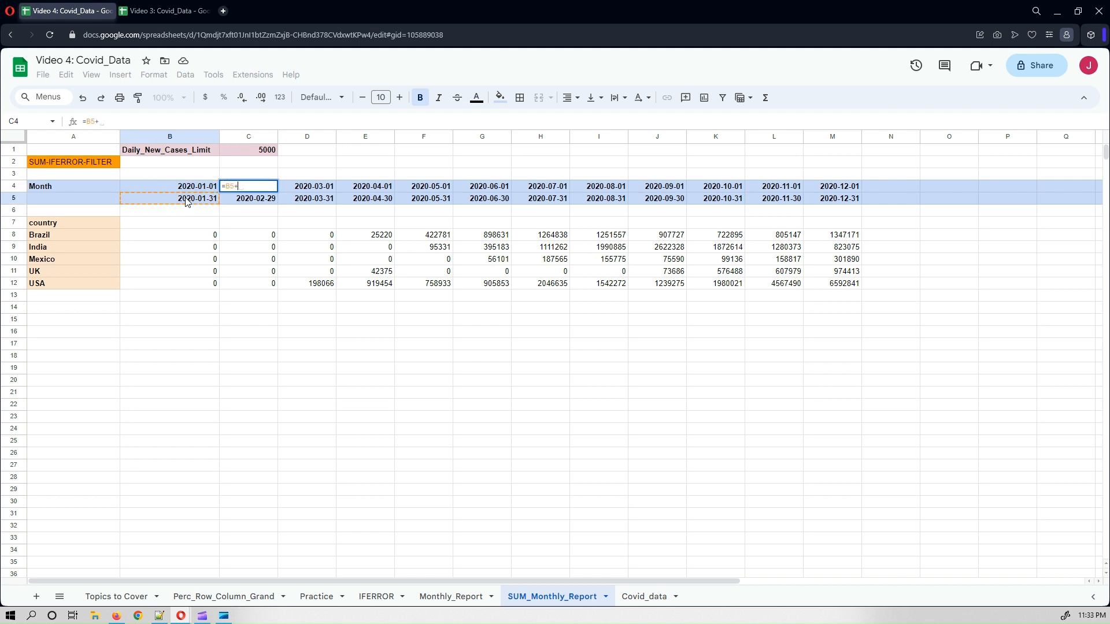
type("1")
key("Return")
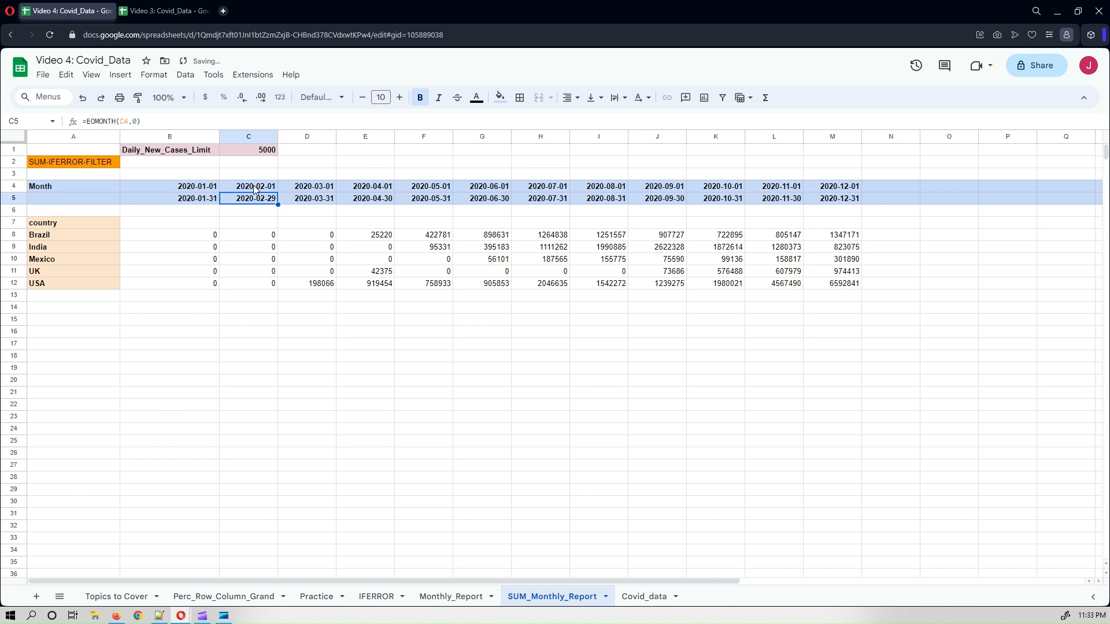
- Check the C4 and C5 date formulas and fill the C4 formula across row 4 through M4
left_click(255, 189)
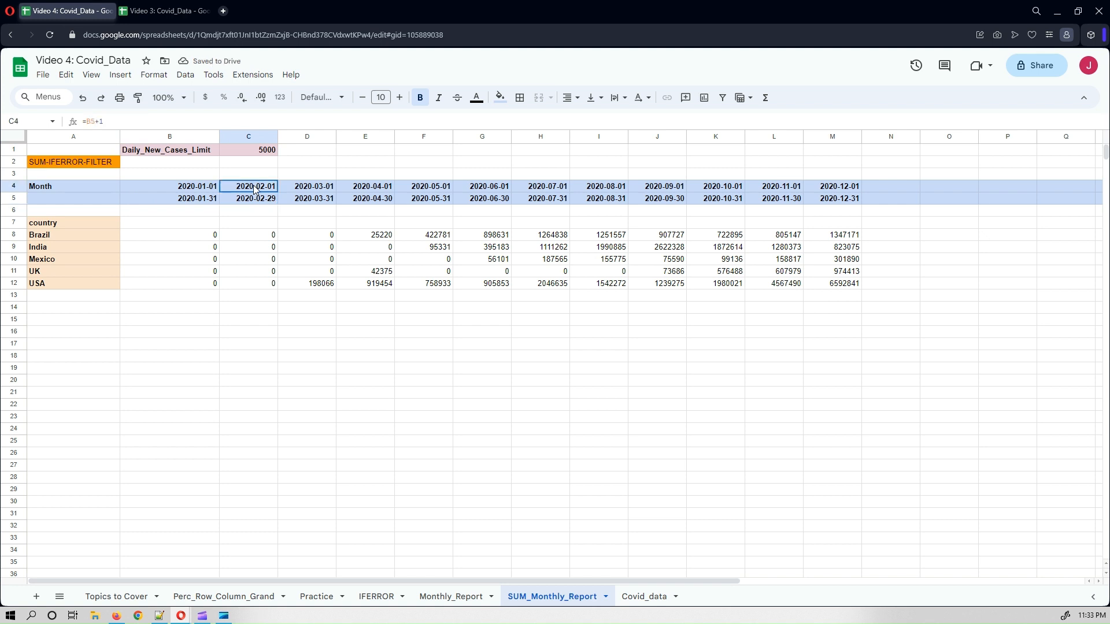
left_click(256, 203)
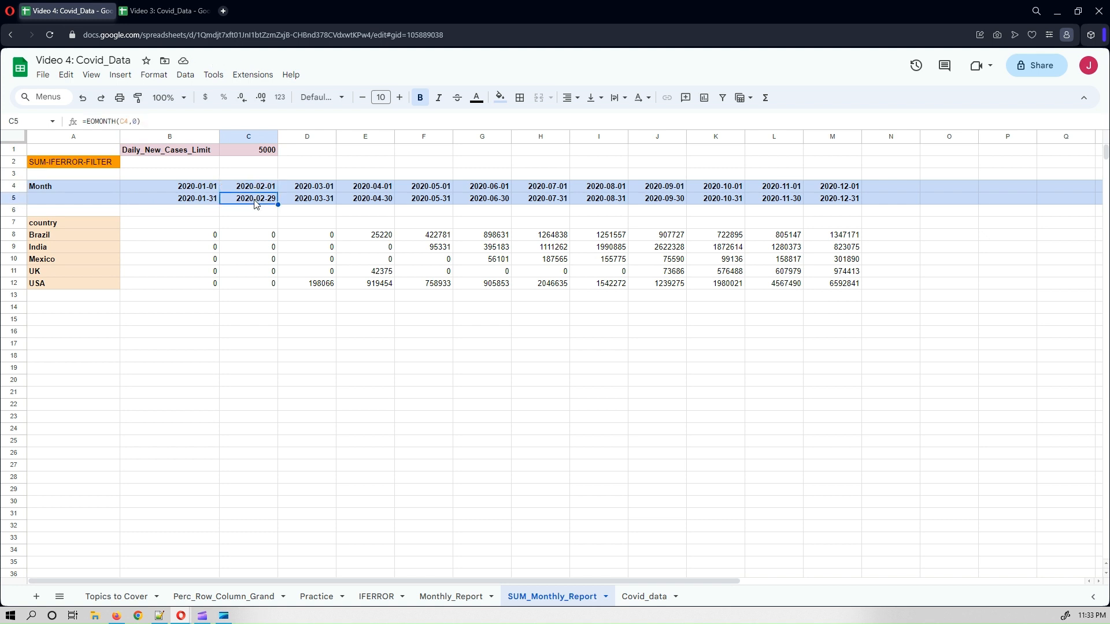
left_click(253, 186)
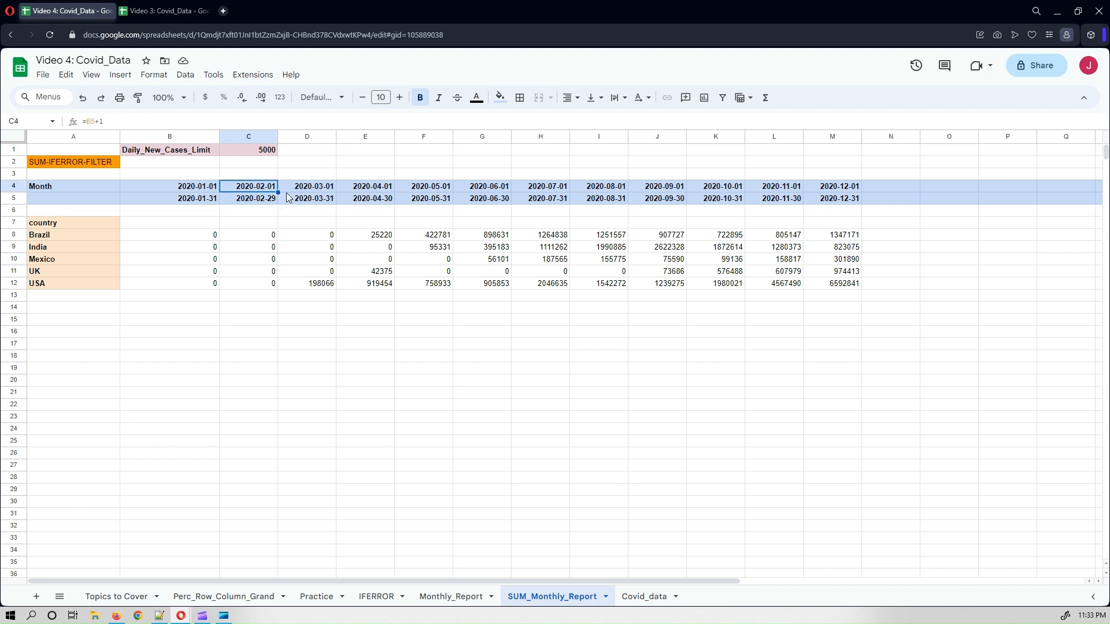
left_click(308, 188)
left_click(252, 189)
left_click_drag(278, 193, 840, 186)
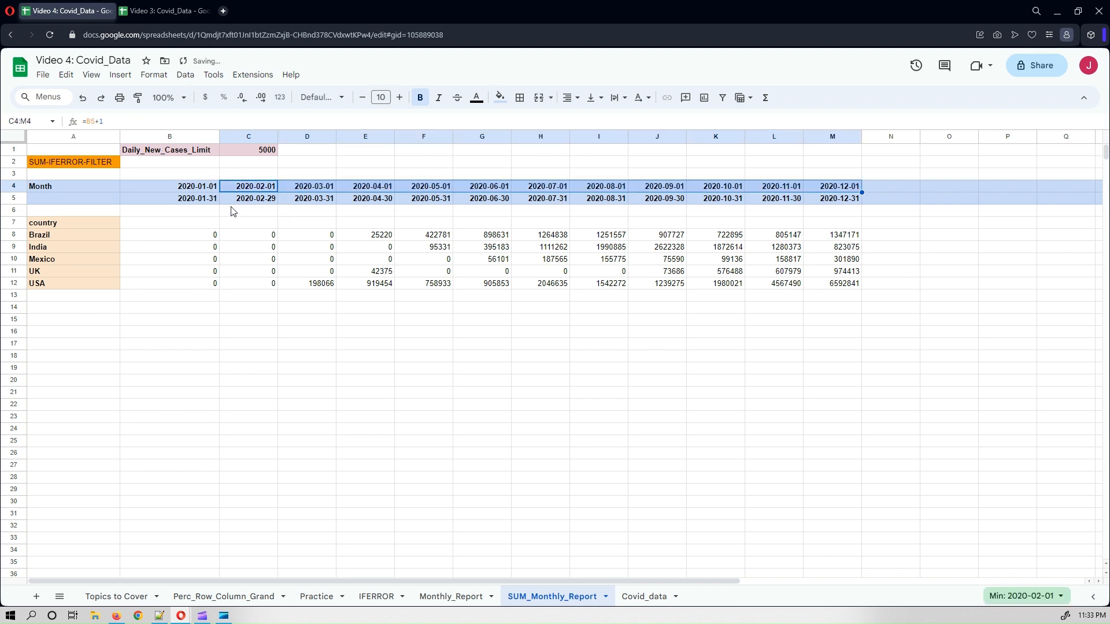
- Trace how the start and end date formulas chain from B4 and B5 through C4 to D4
left_click(168, 182)
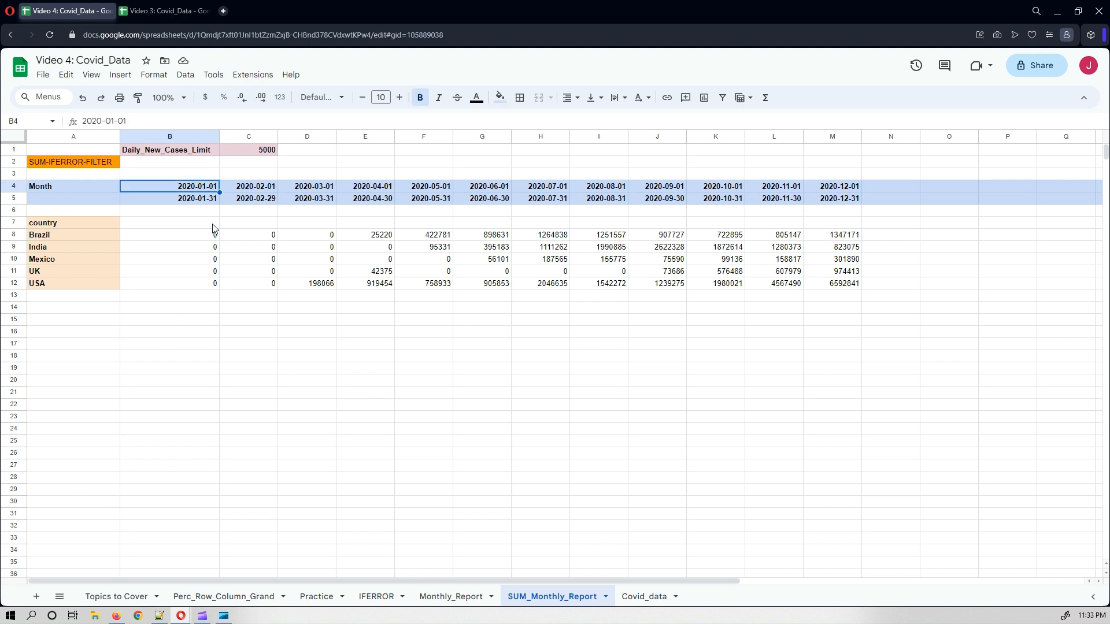
key("Down")
key("Right")
key("Up")
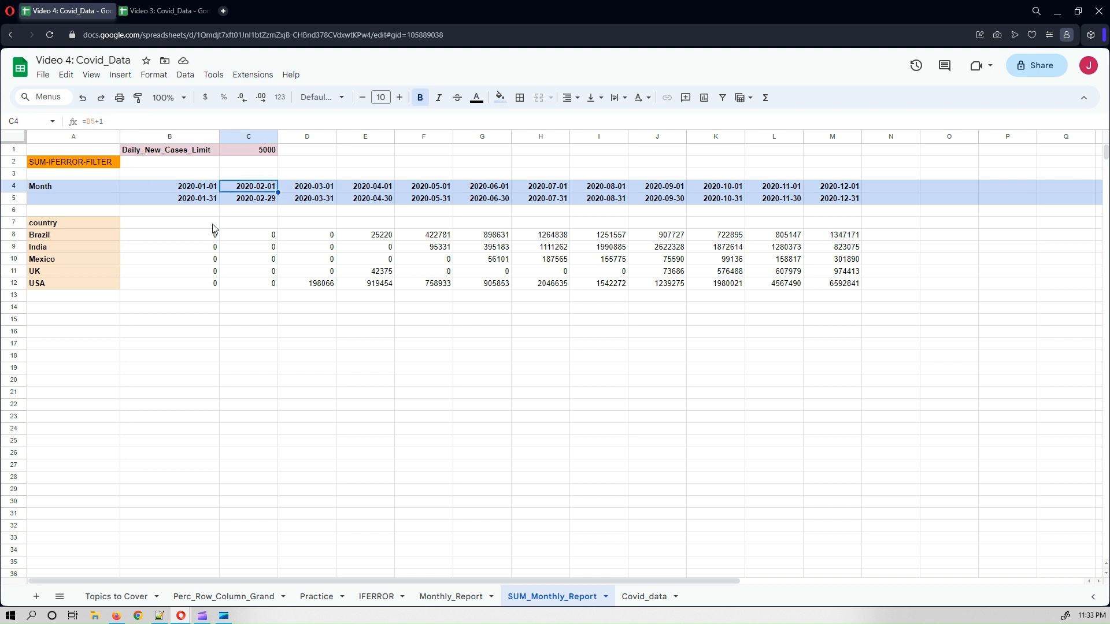
key("Left")
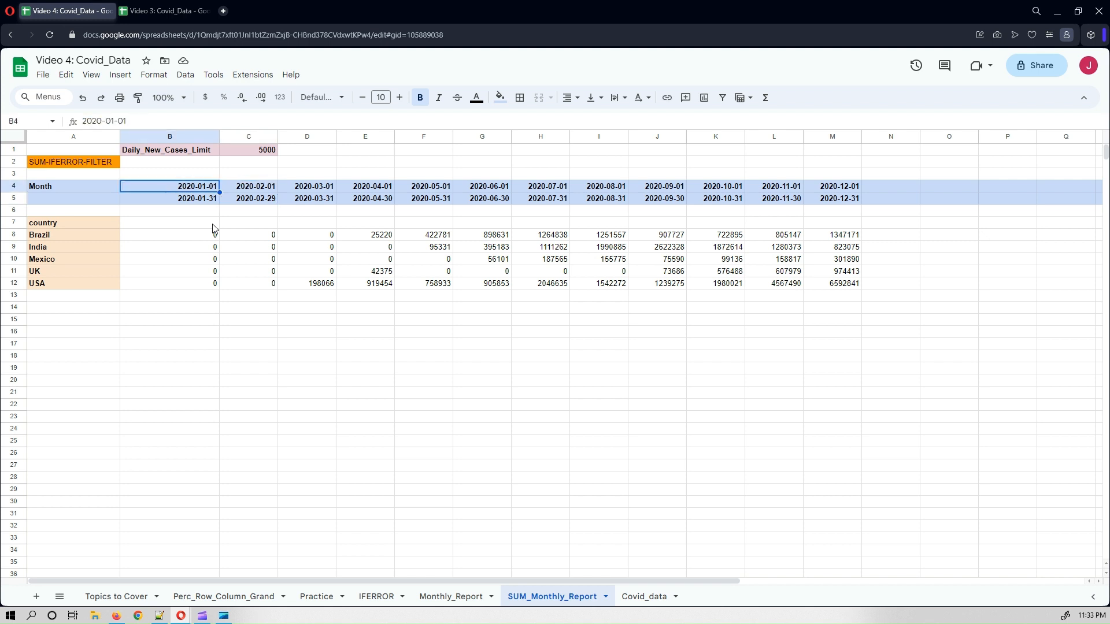
key("Down")
key("Up")
key("Down")
key("Right")
key("Up")
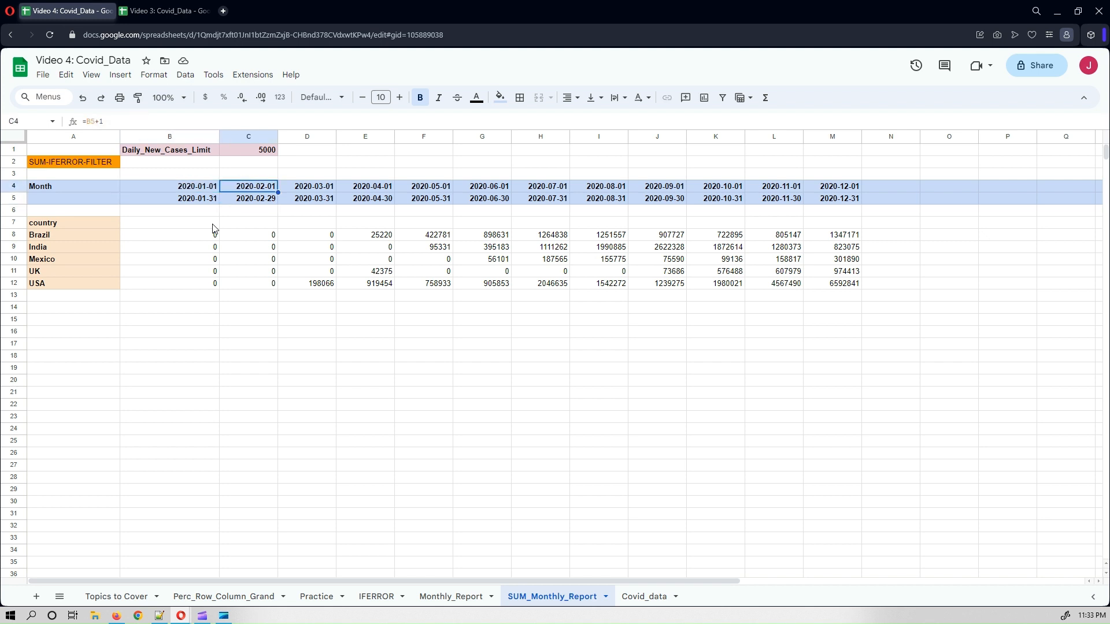
key("Right")
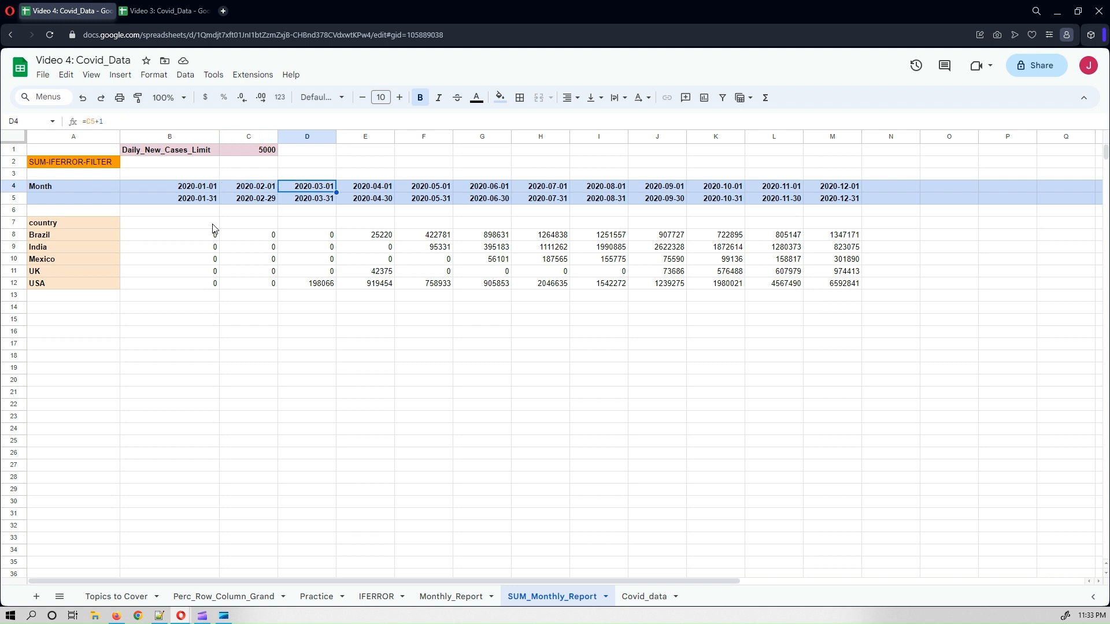
- Check the June start and end date formulas in G4 and G5
key("Right")
key("Right")
key("Right")
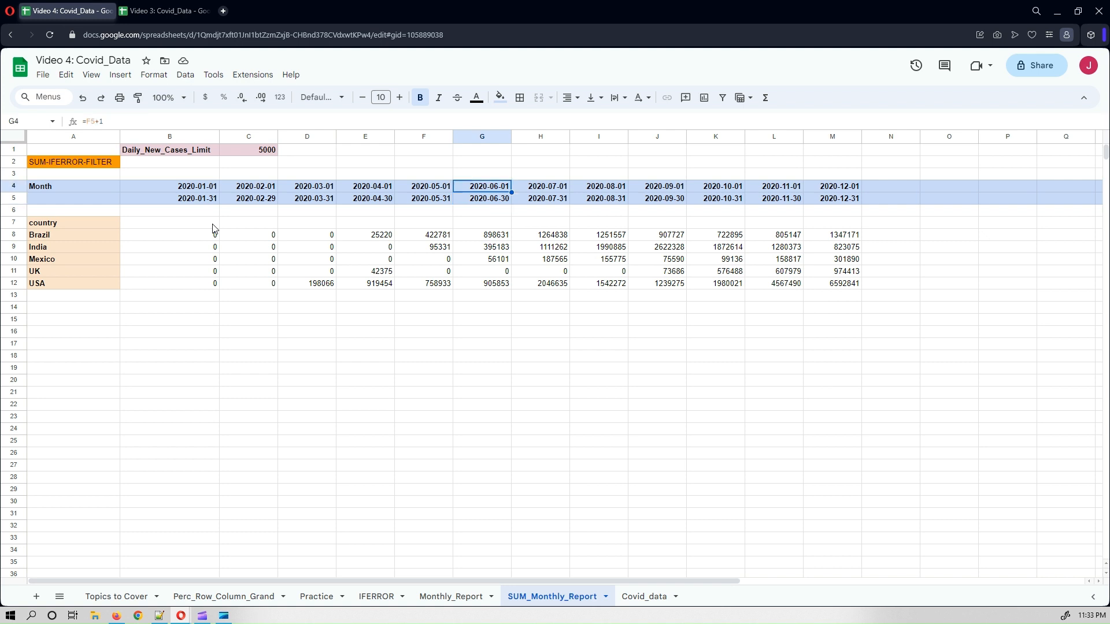
key("Down")
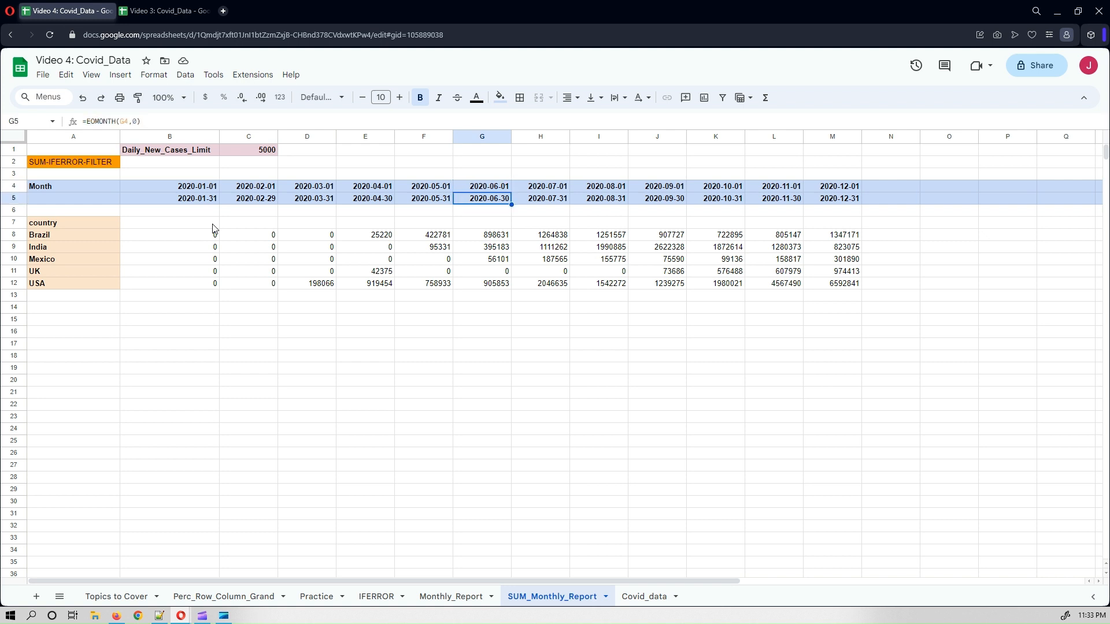
- Inspect the SUM-IFERROR-FILTER formulas in the Brazil row at F8 and B8
key("Down")
key("Down")
key("Down")
key("Left")
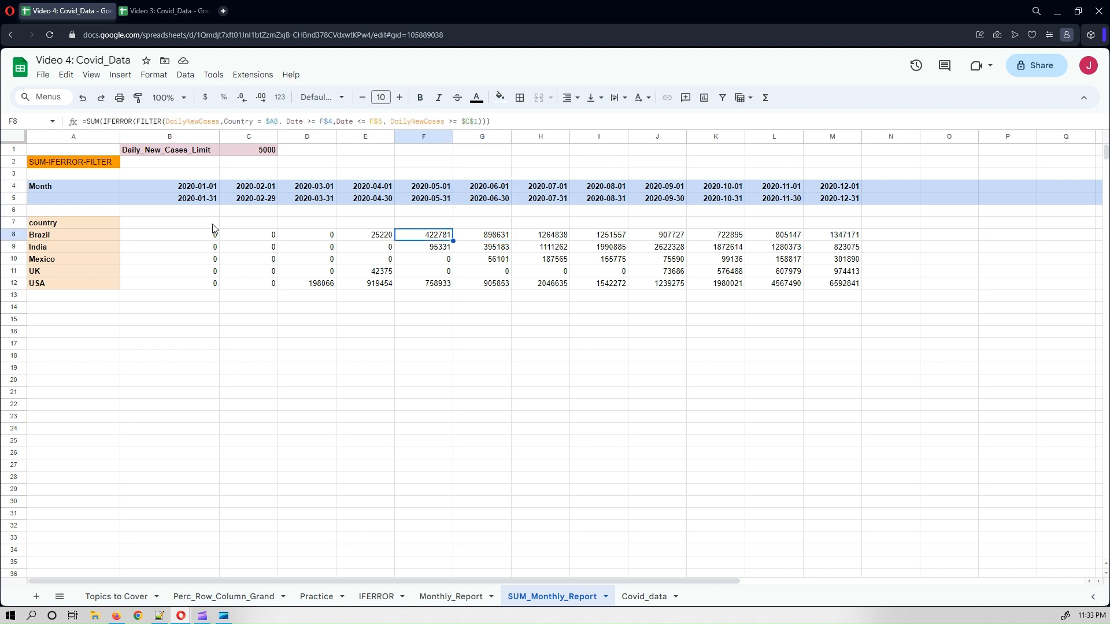
key("ctrl+Left")
key("Right")
key("Down")
key("Up")
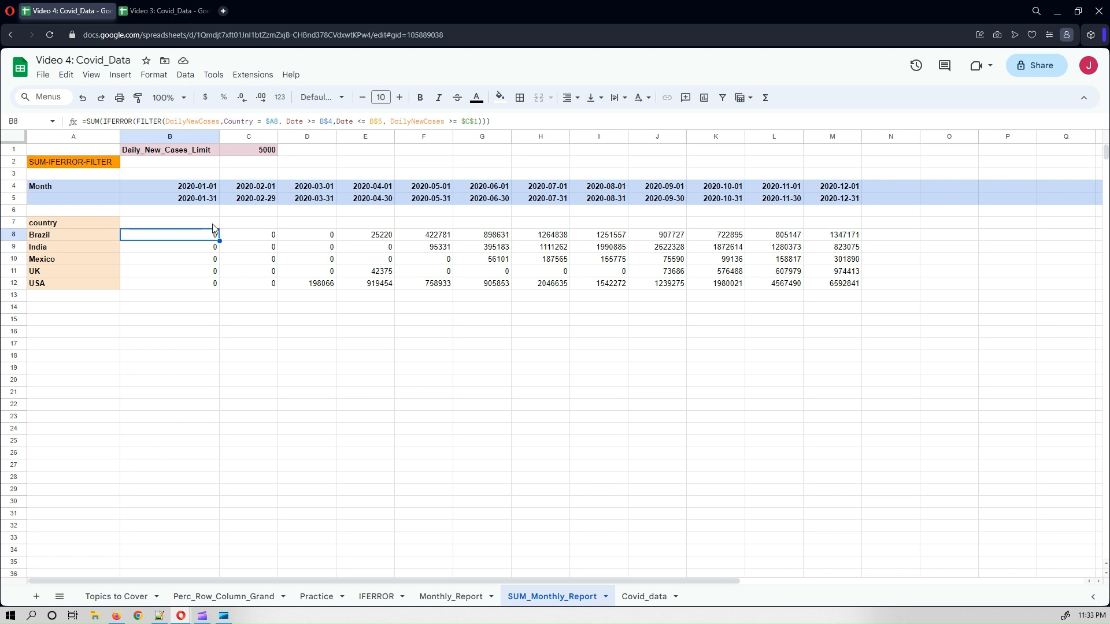
- Go through the country names in column A from Brazil down to USA
key("Left")
key("Down")
key("Down")
key("Down")
key("Down")
key("Down")
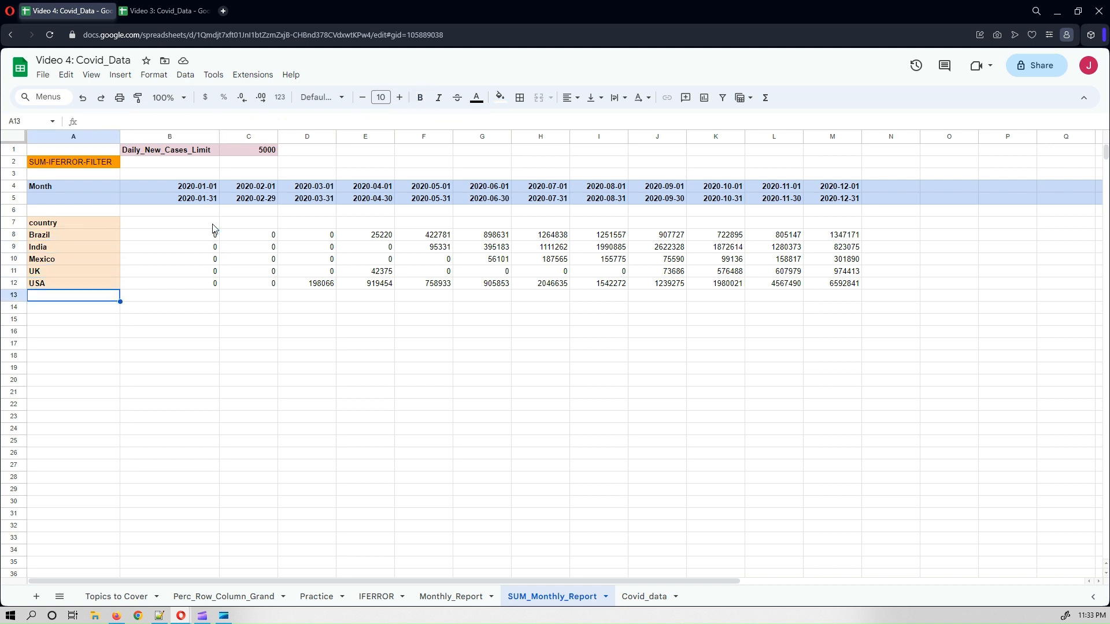
left_click(177, 344)
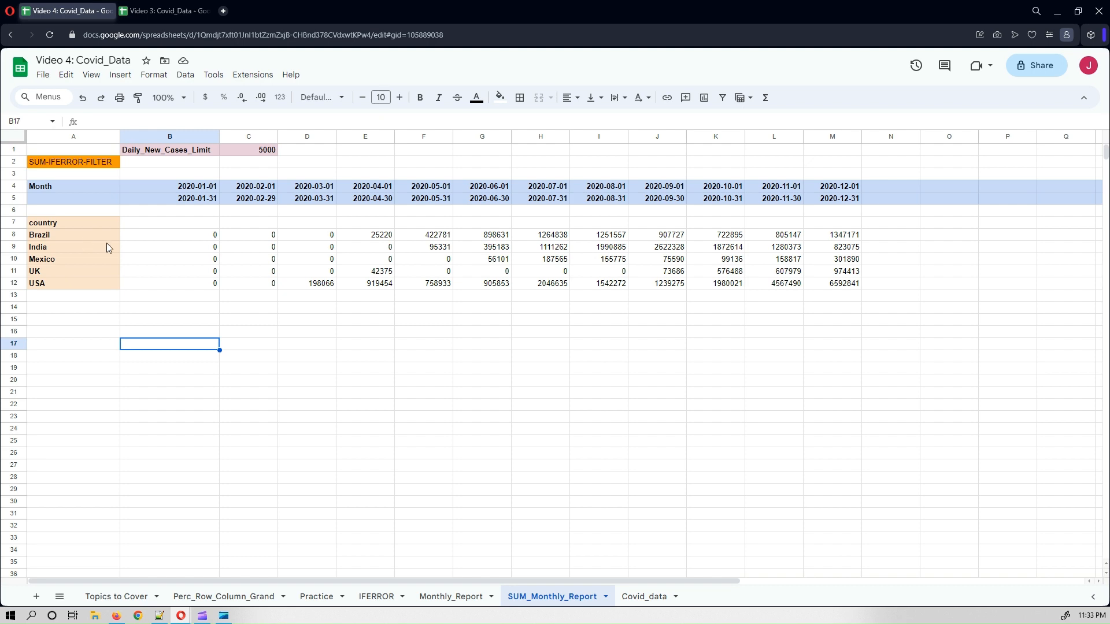
- Turn on a filter for the data range A1:J4101 on the Covid_data sheet
left_click(641, 596)
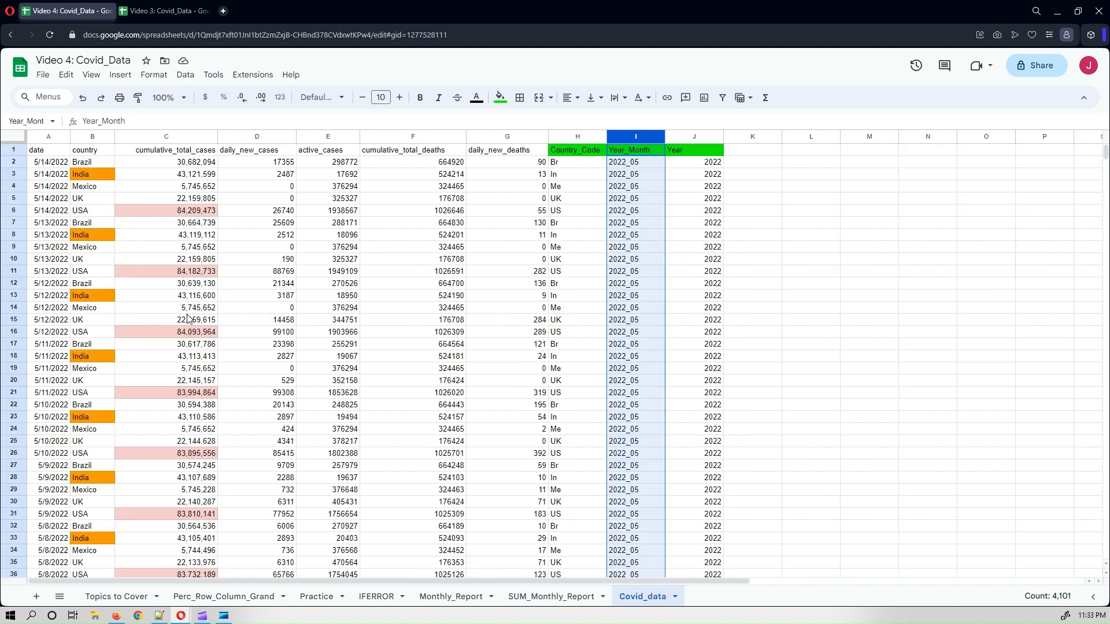
left_click(43, 153)
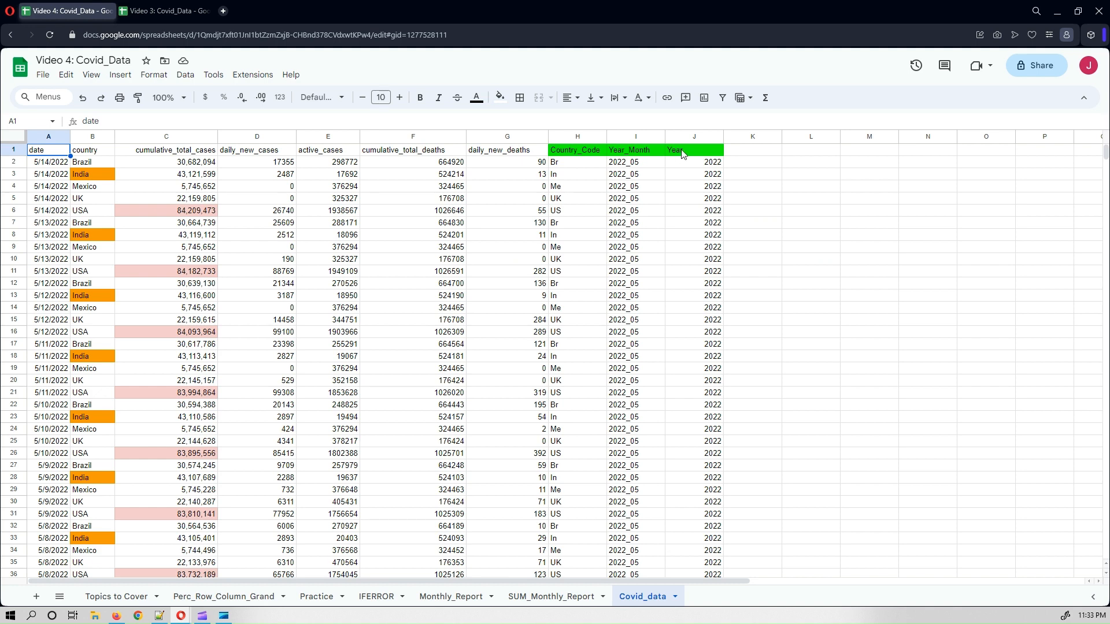
left_click(723, 97)
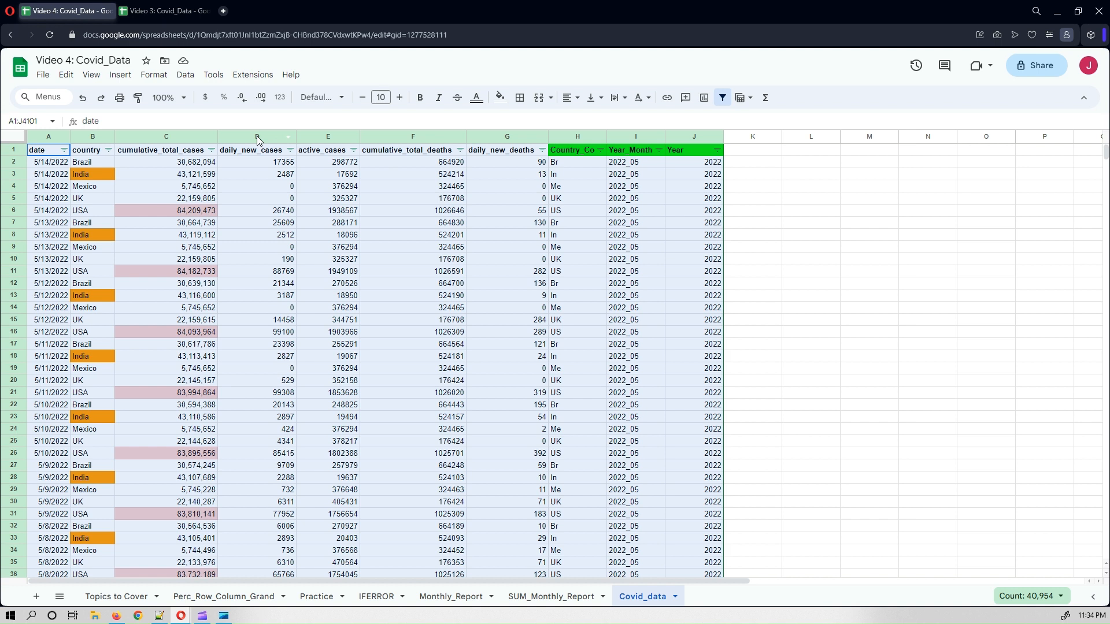
- Examine Brazil's April formula in E8 of SUM_Monthly_Report and the cells it references
left_click(537, 596)
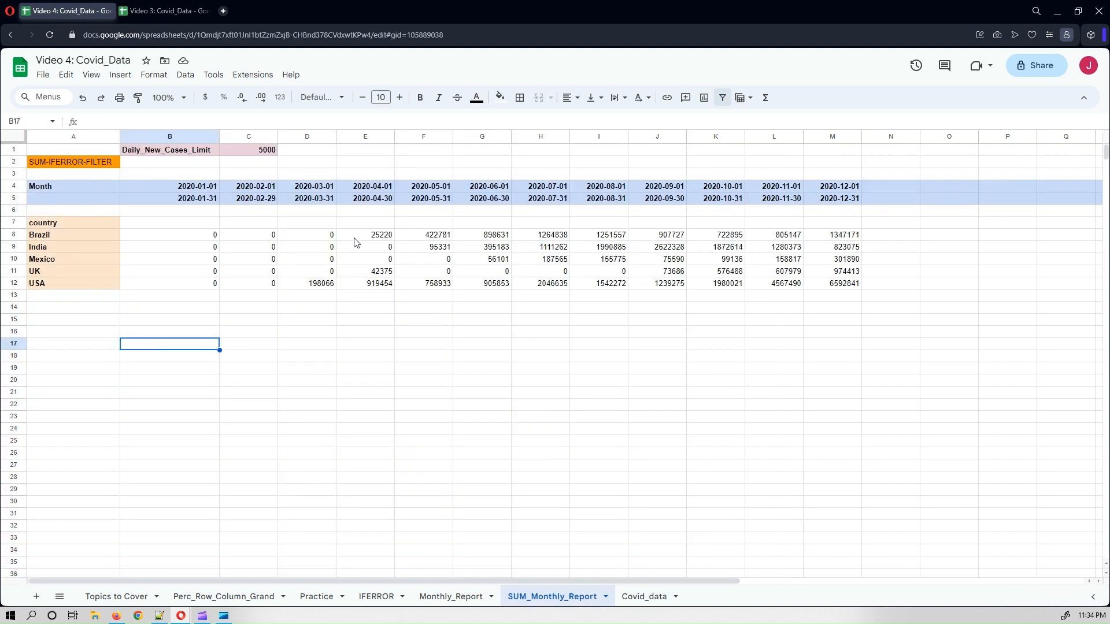
left_click(365, 237)
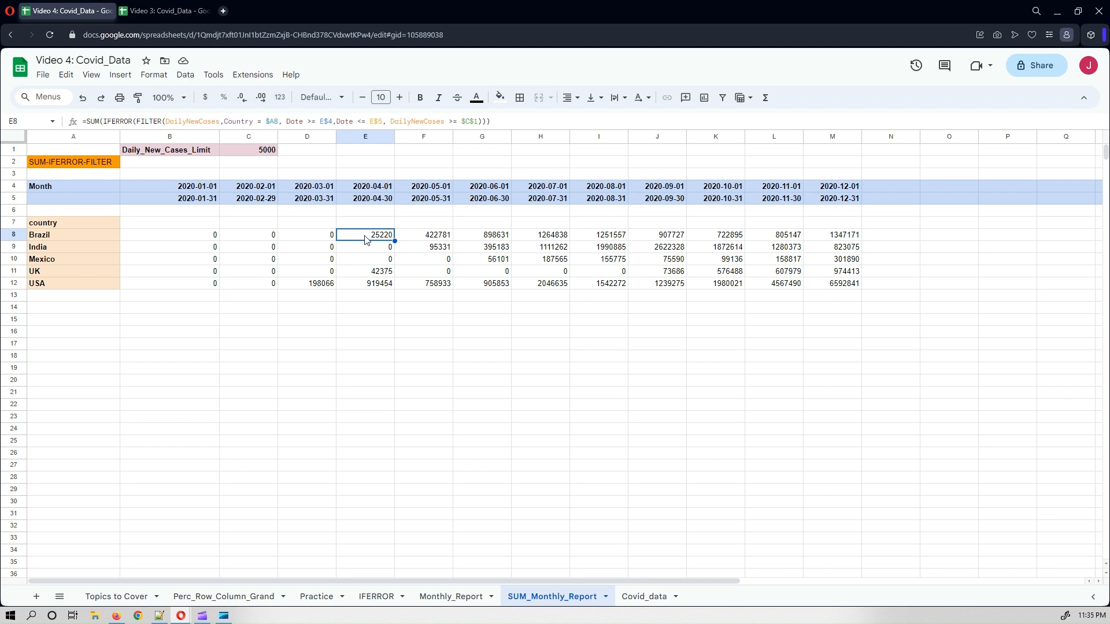
left_click(200, 123)
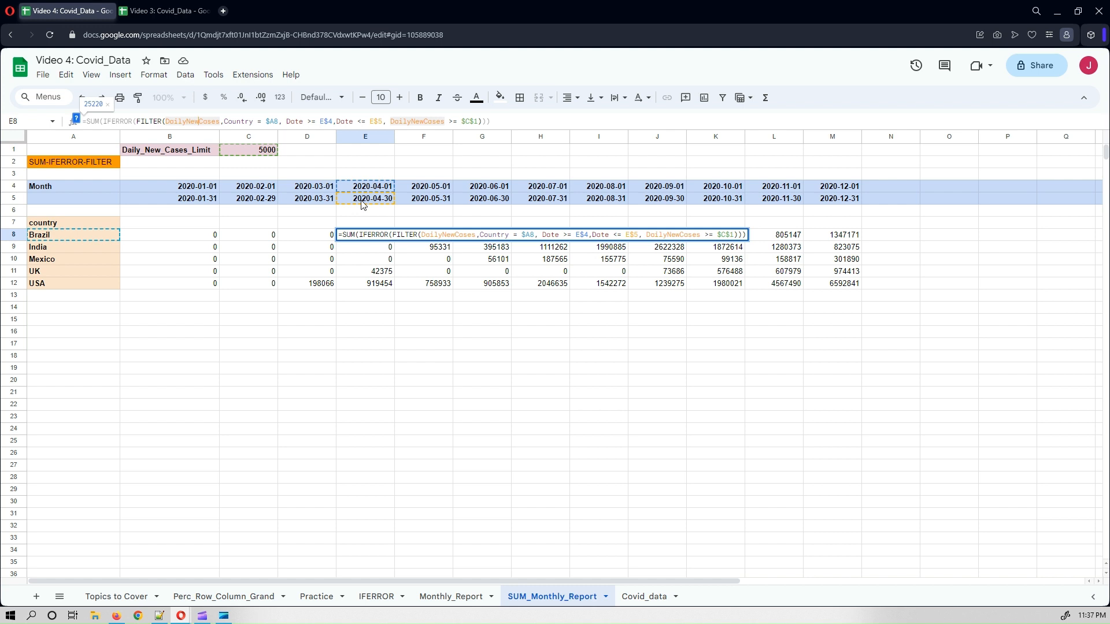
key("Escape")
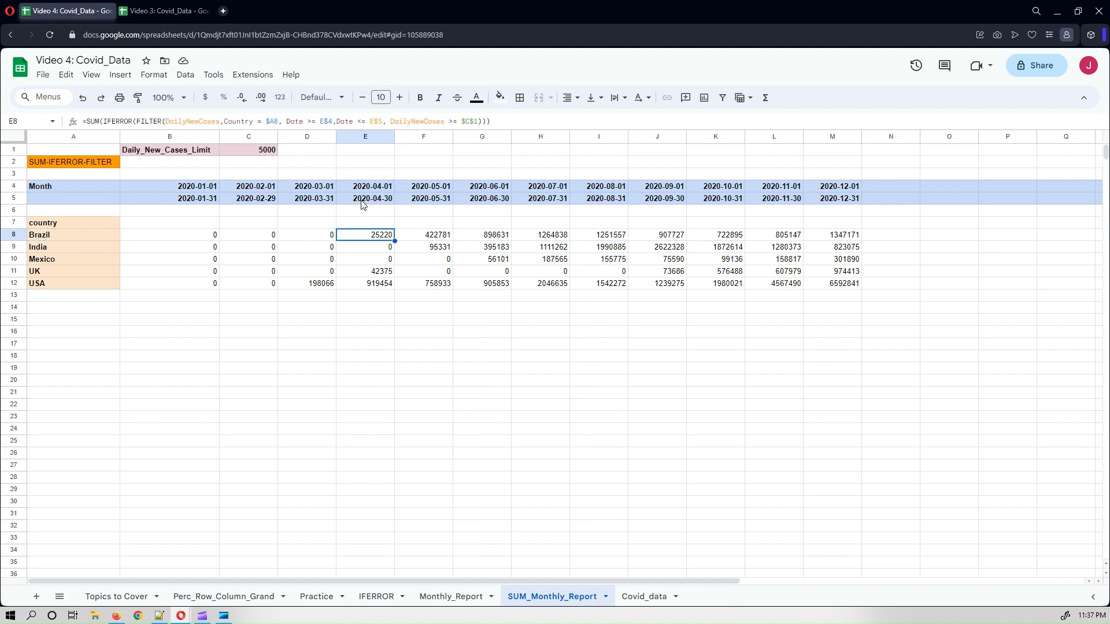
- Compare how the formula references change across the months in the Brazil and India rows
left_click(171, 236)
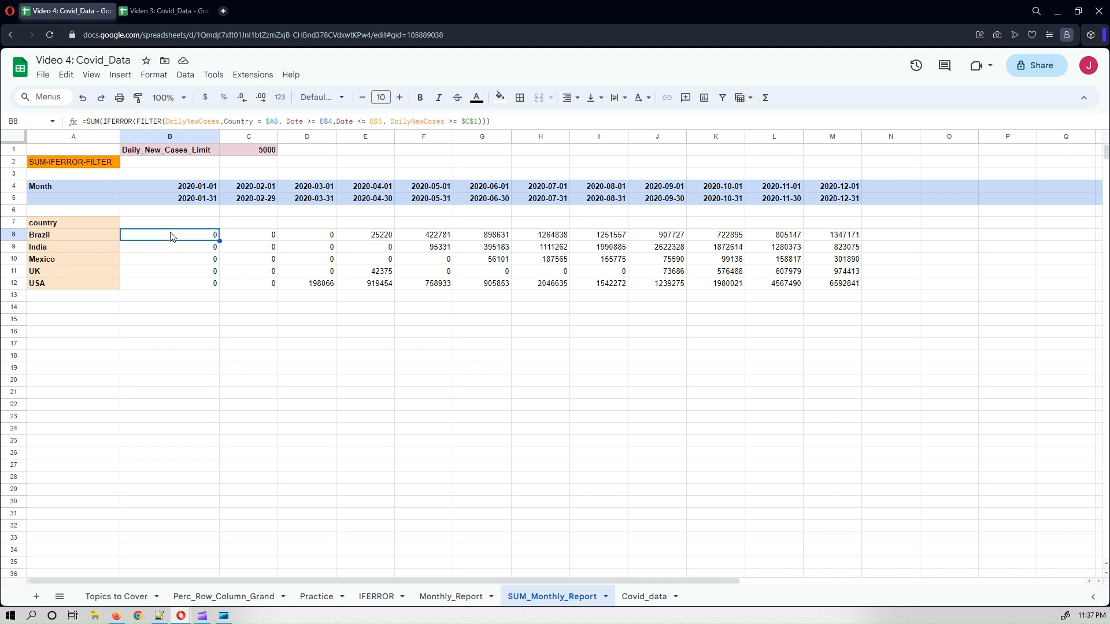
key("Right")
key("Right")
key("Right")
key("Right")
key("Right")
key("Right")
key("Right")
key("Right")
key("Right")
key("Right")
key("Right")
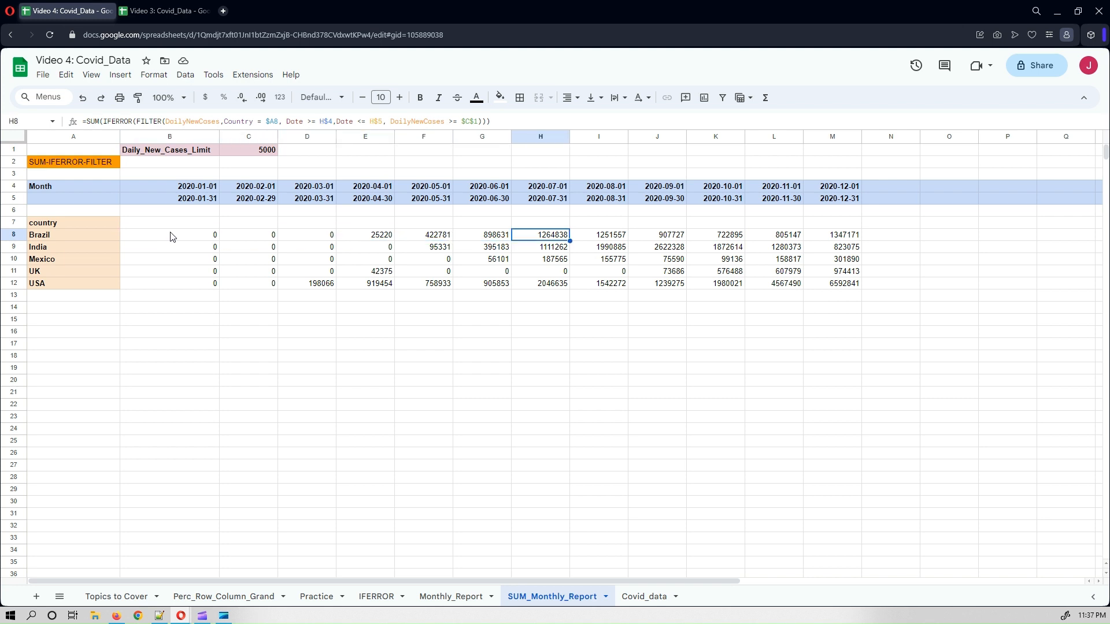
key("Down")
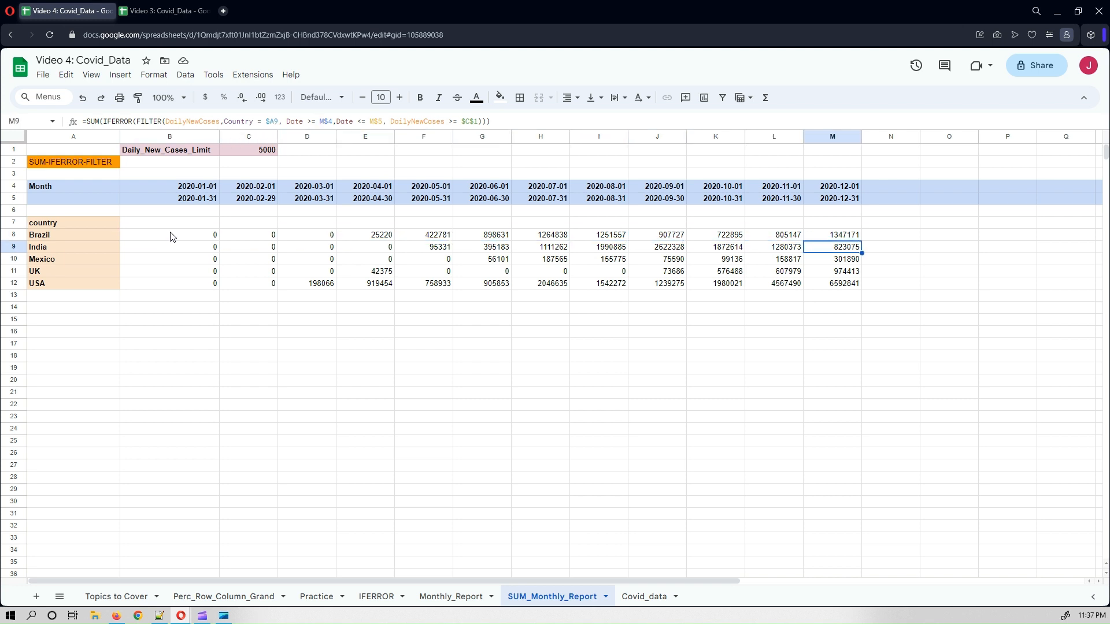
key("Left")
key("Left")
key("Left")
key("Left")
key("Left")
key("Left")
key("Left")
key("Left")
key("Left")
key("Left")
key("Left")
key("Left")
key("Right")
key("Right")
key("Up")
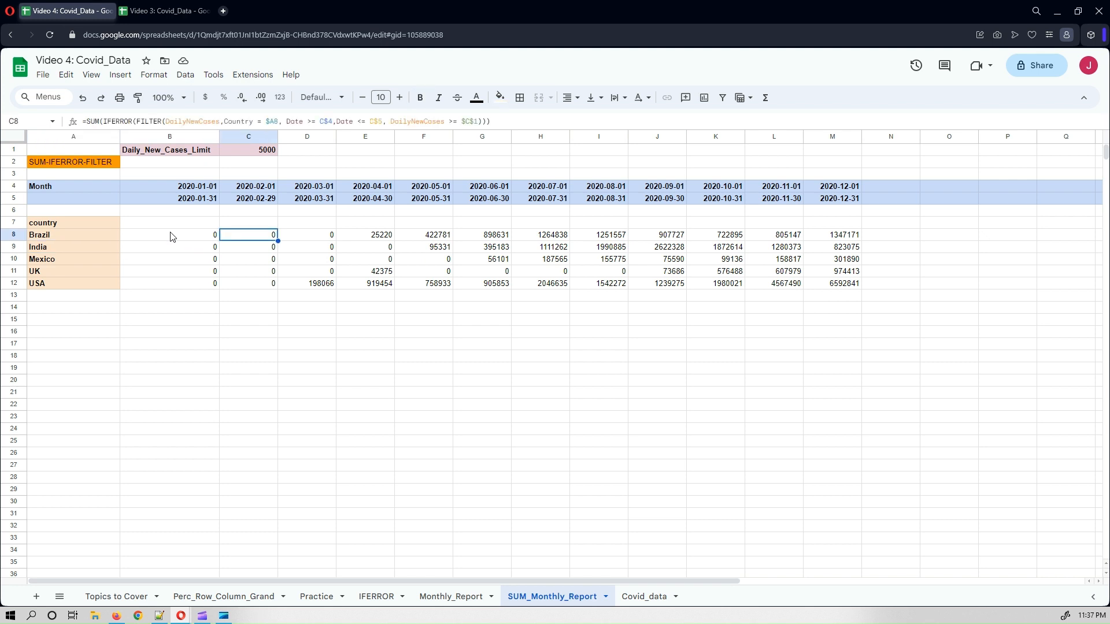
- Clear Brazil's January total in B8 and start a new formula with =SUM(IFERROR(FILTER(
key("Left")
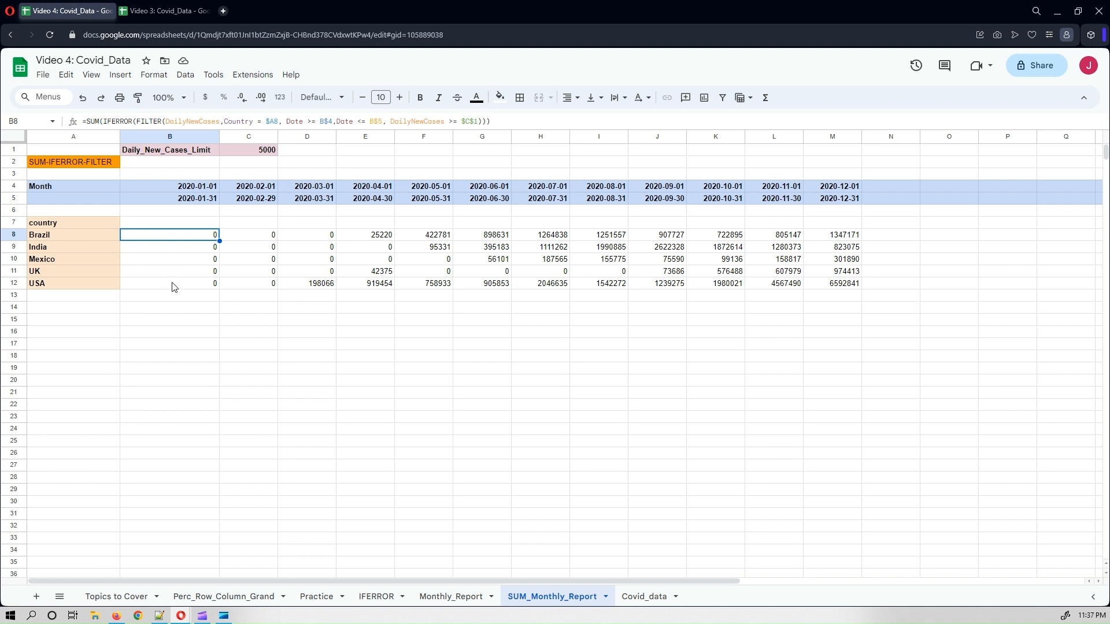
key("Delete")
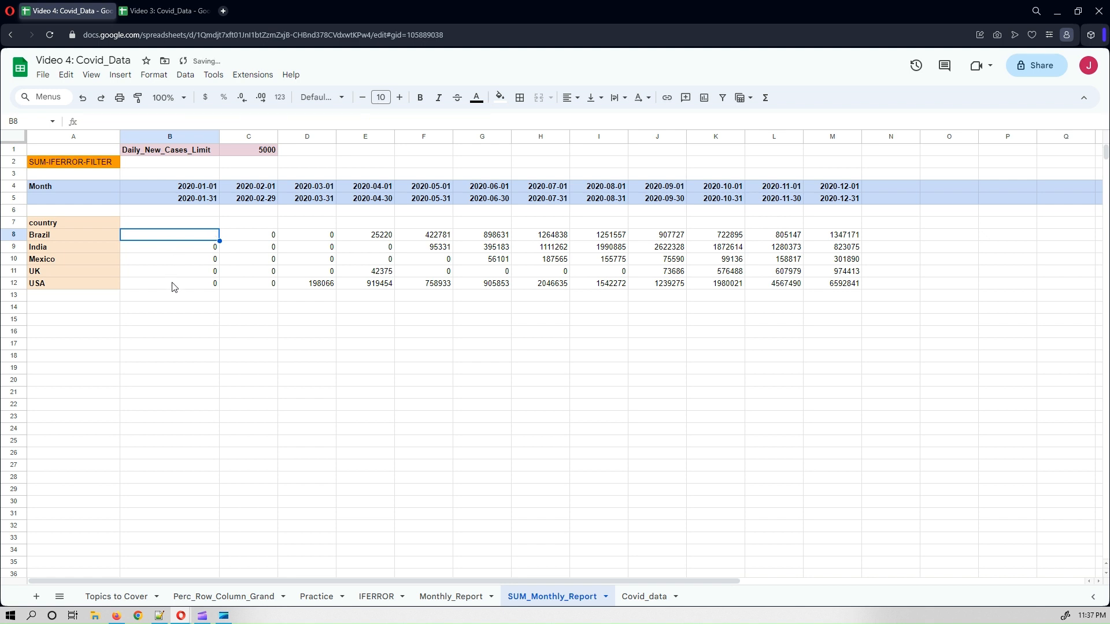
type("=SUM")
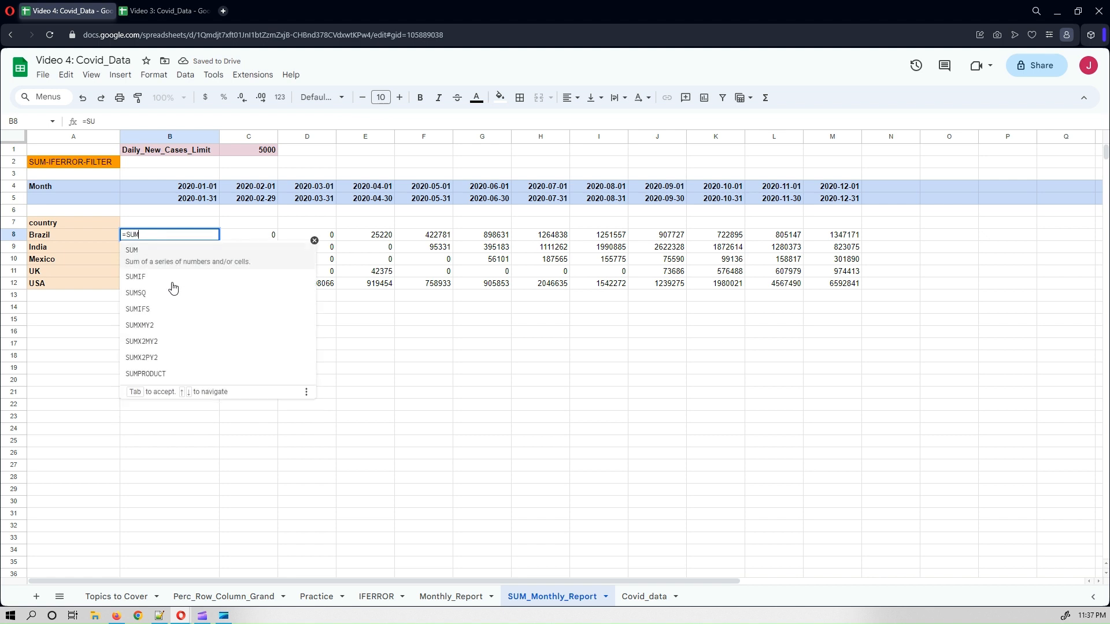
type("(IFERR")
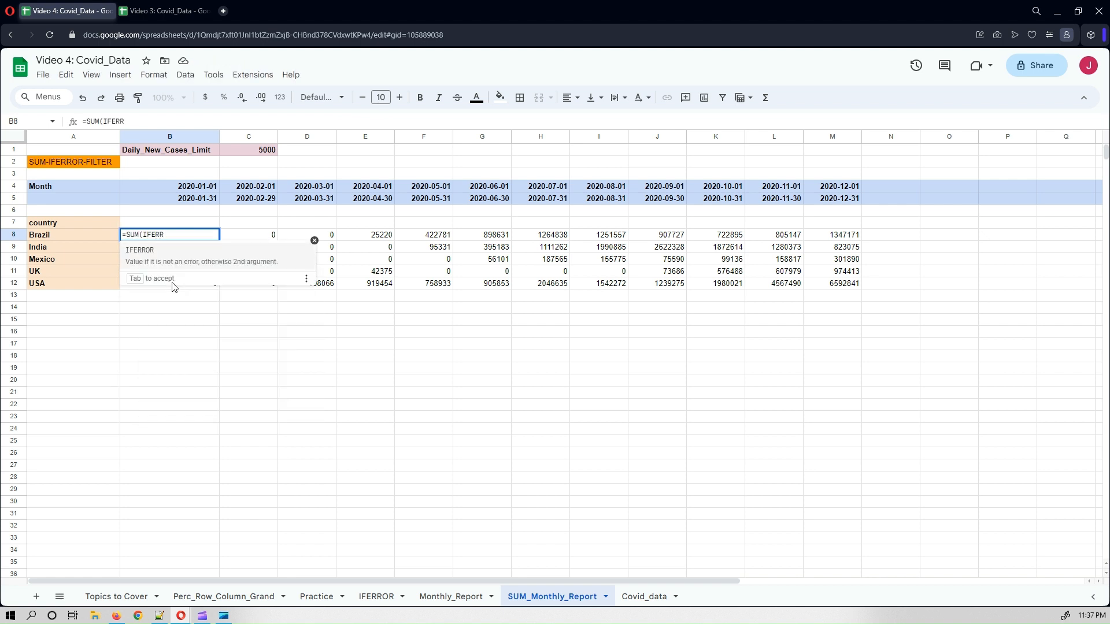
key("Tab")
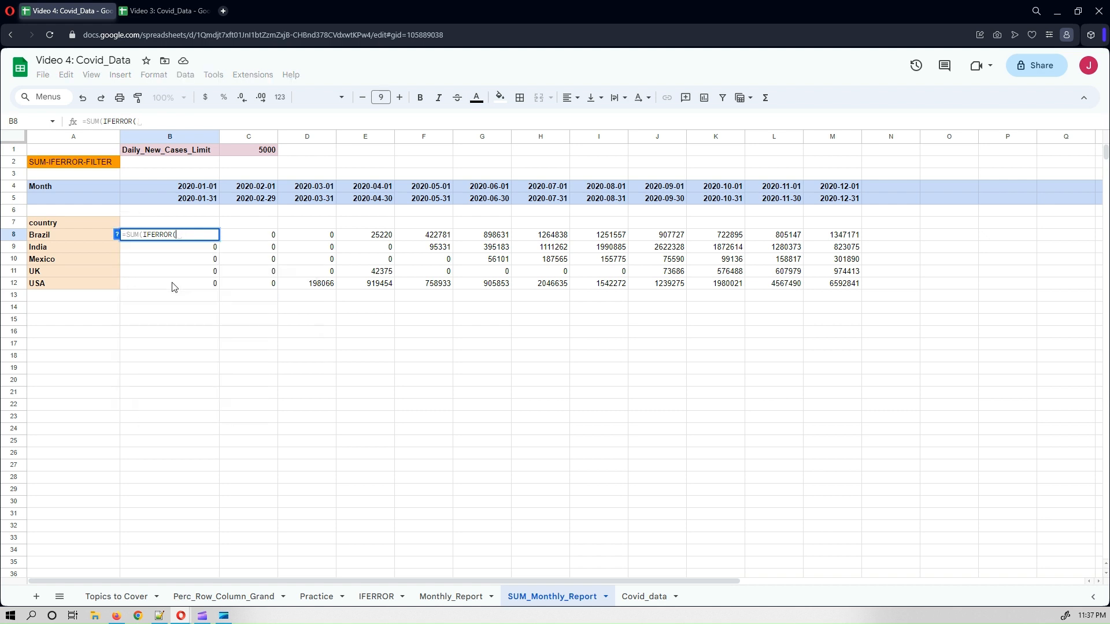
type("FILT")
key("Tab")
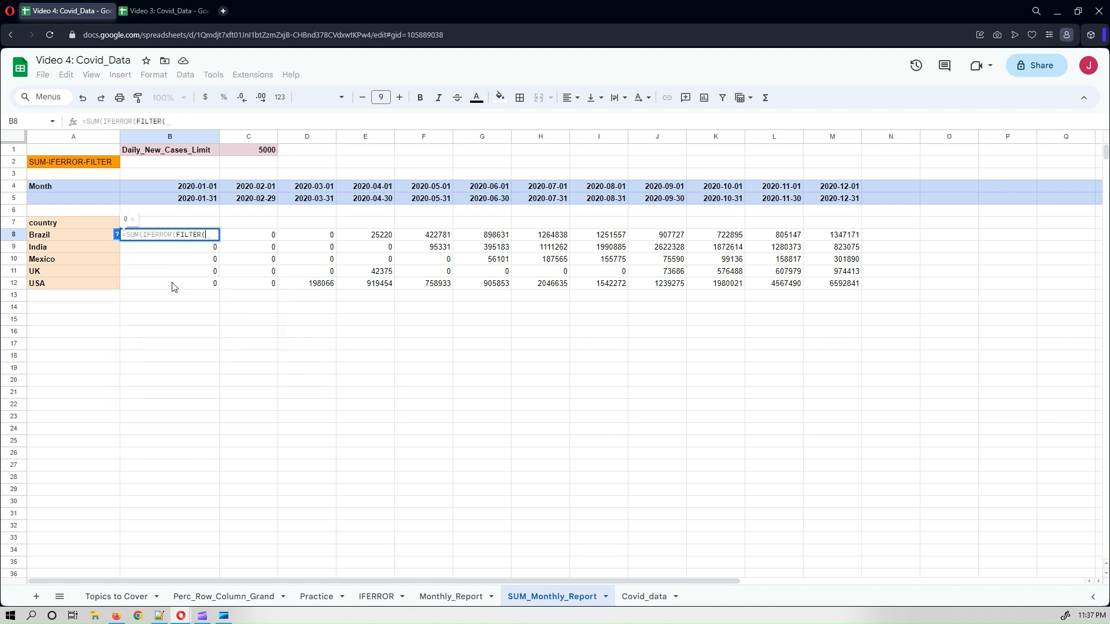
- Enter DailyNewCases as the FILTER range in B8, with the condition Country = $A8
type("Dail")
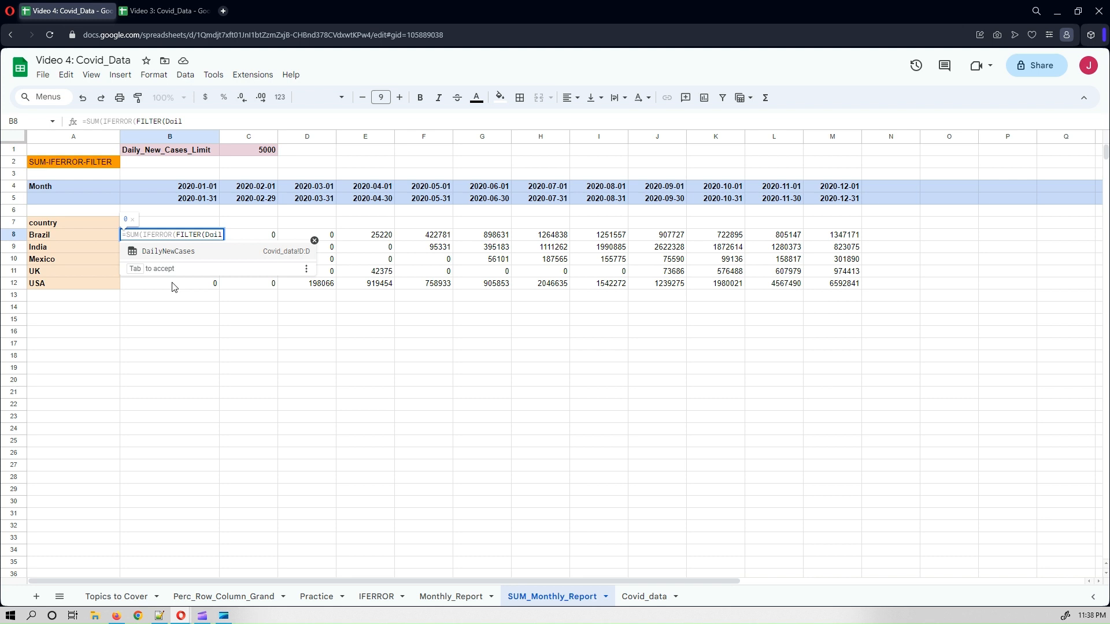
key("Tab")
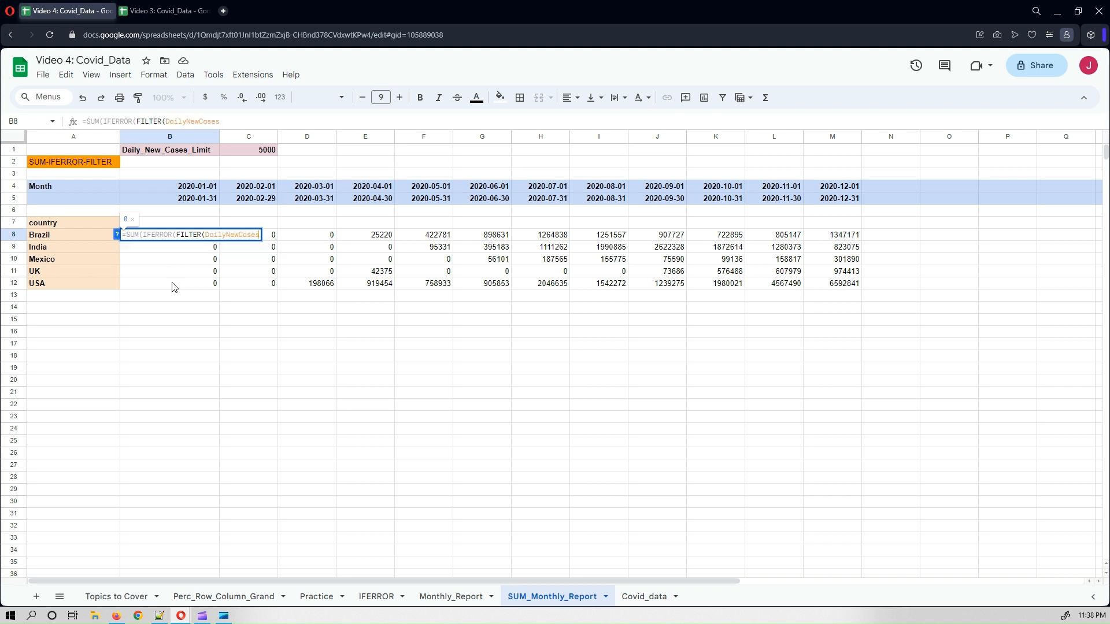
type(", ")
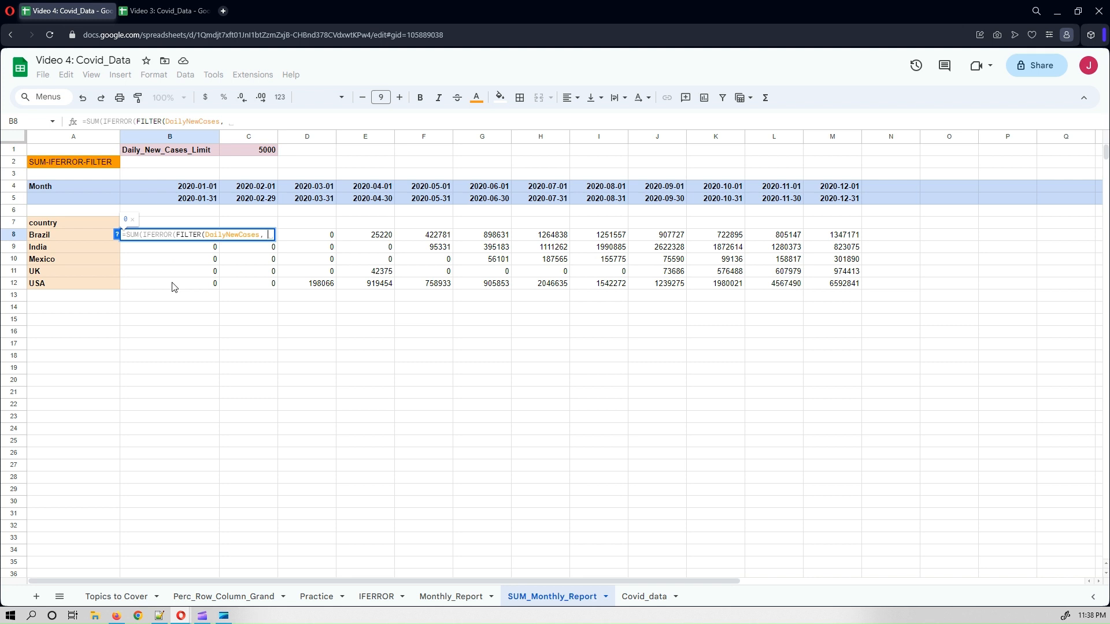
type("Coun")
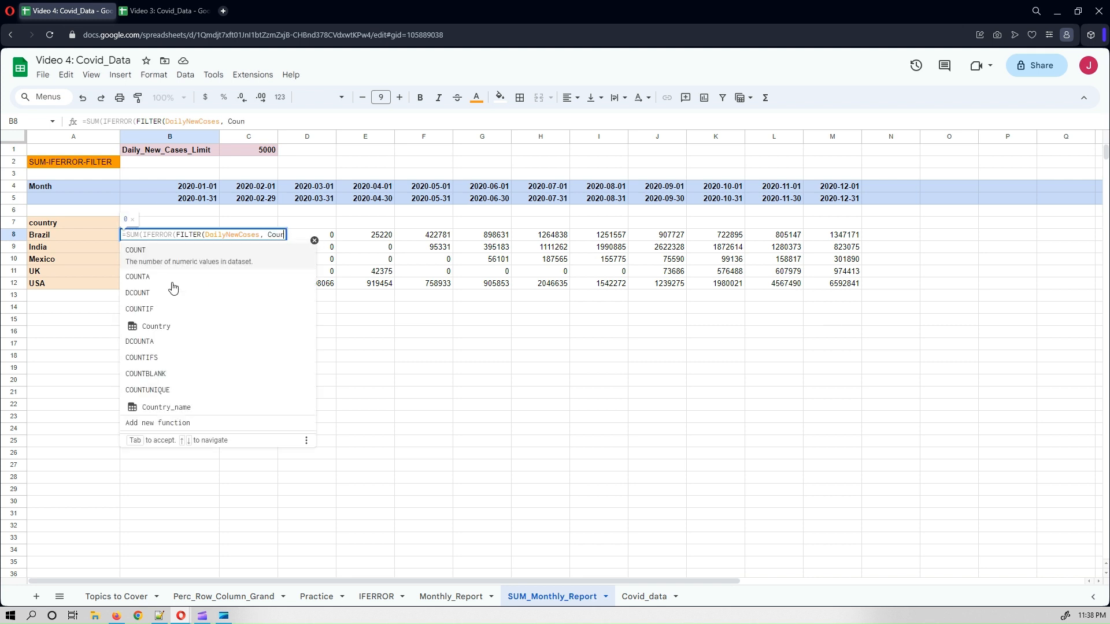
type("tr")
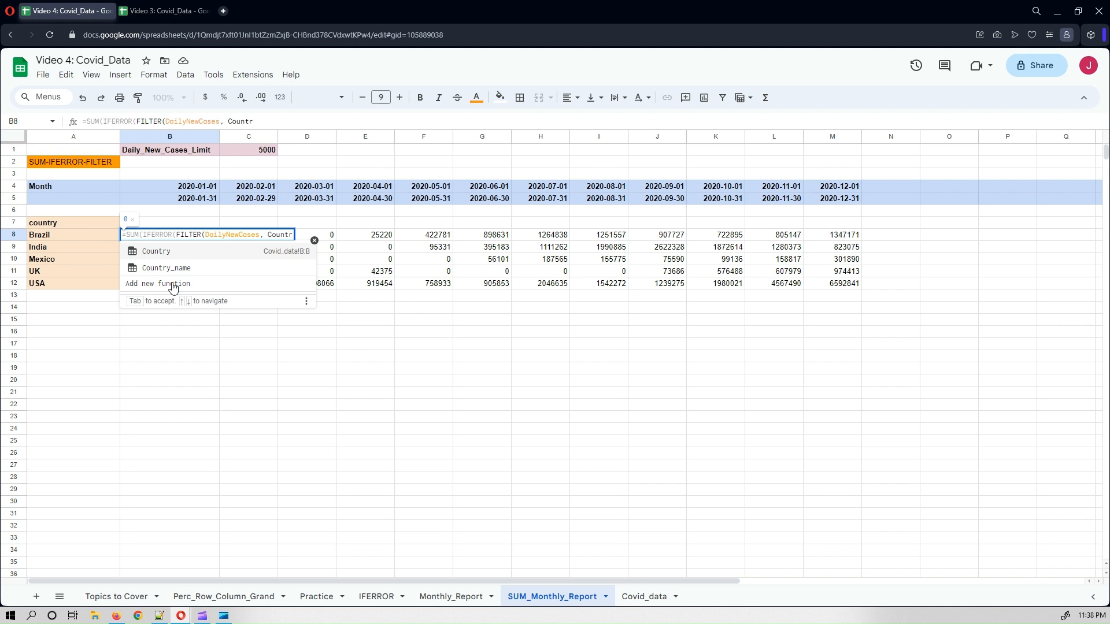
key("Tab")
type("=")
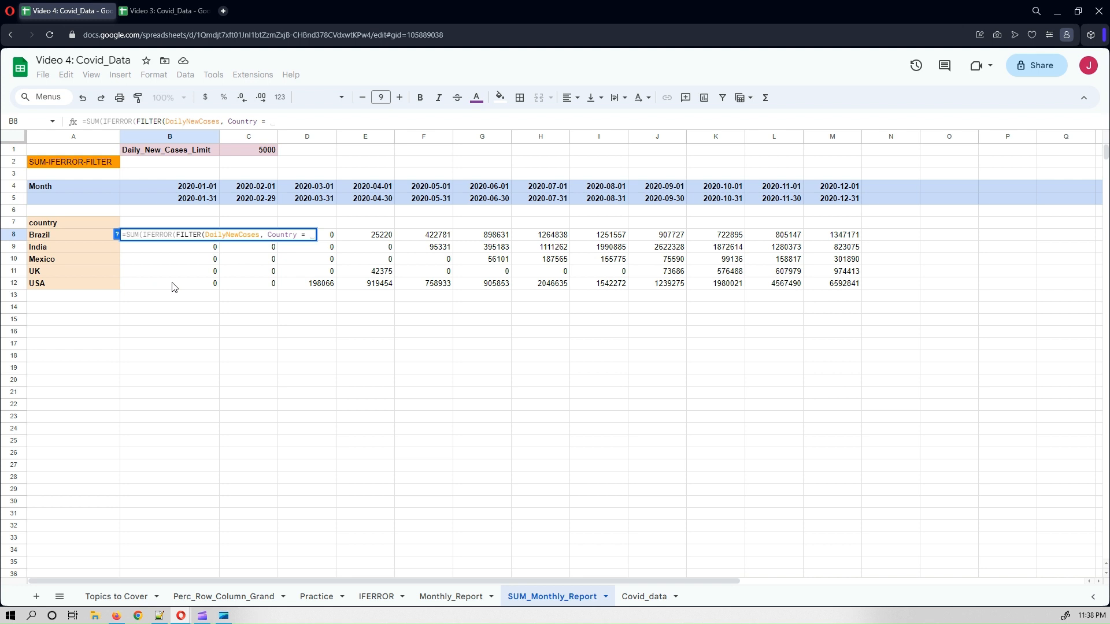
type("$")
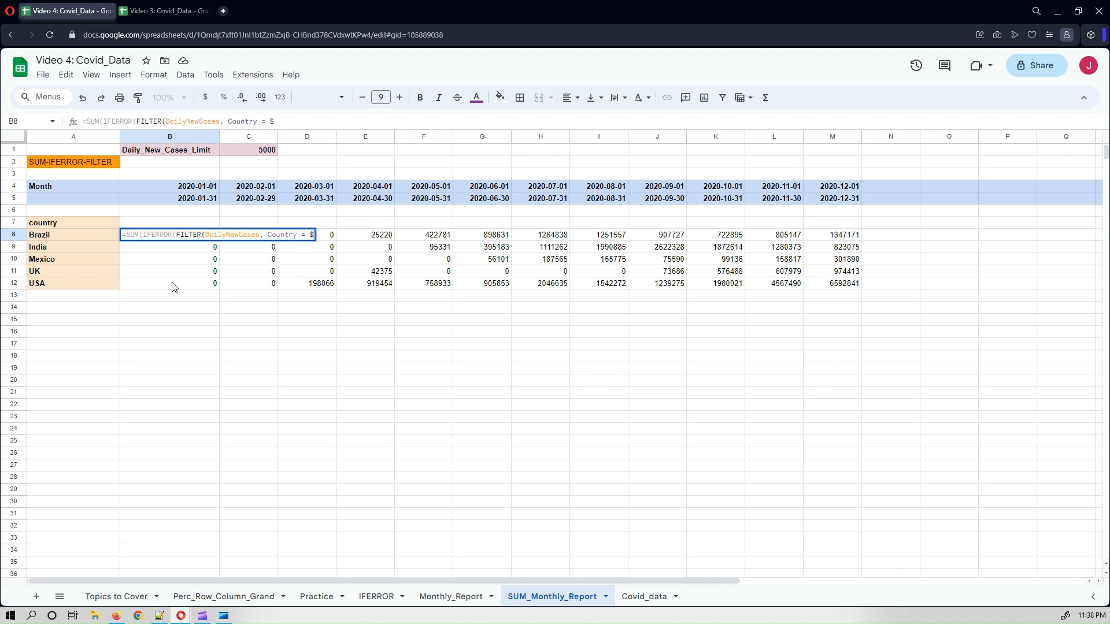
type("A8")
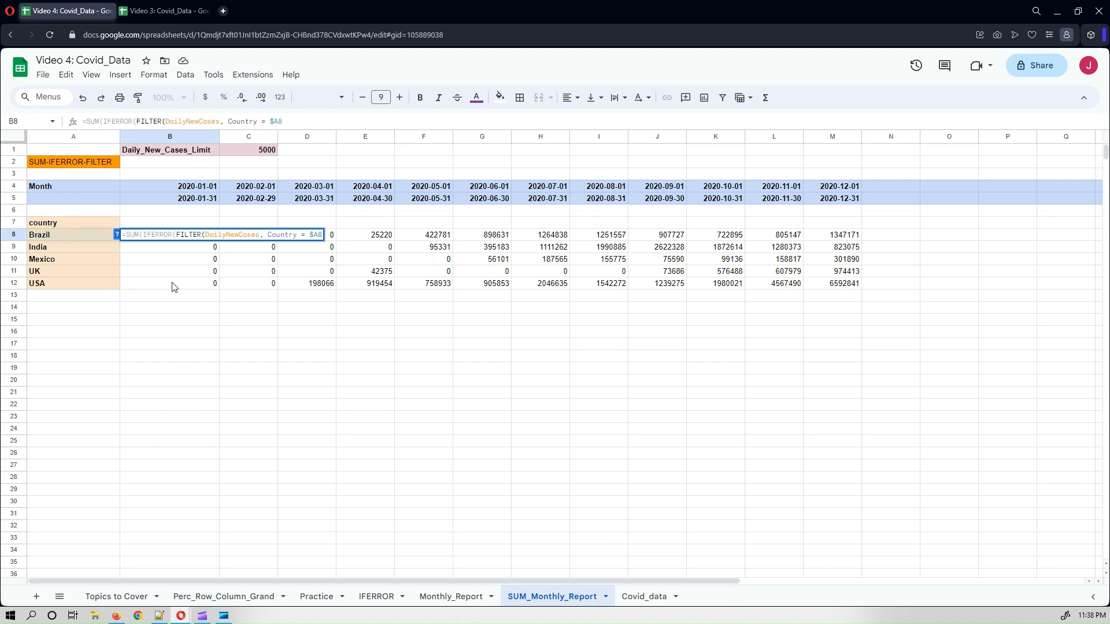
- Add the start-date condition Date >= B$4 to the FILTER in B8
type(", Date")
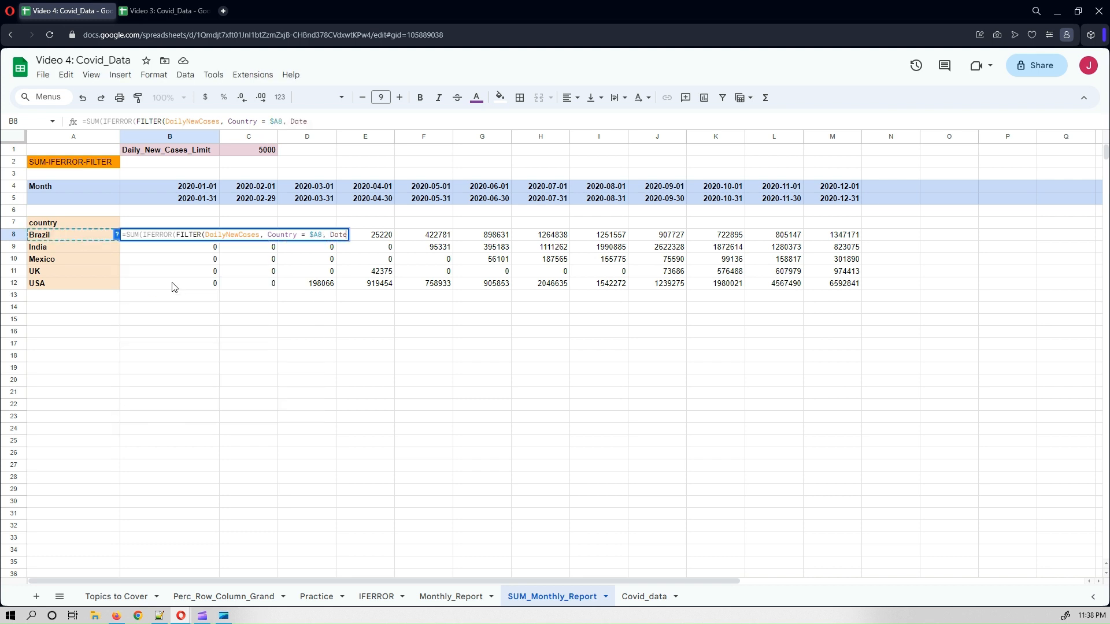
type(" >=")
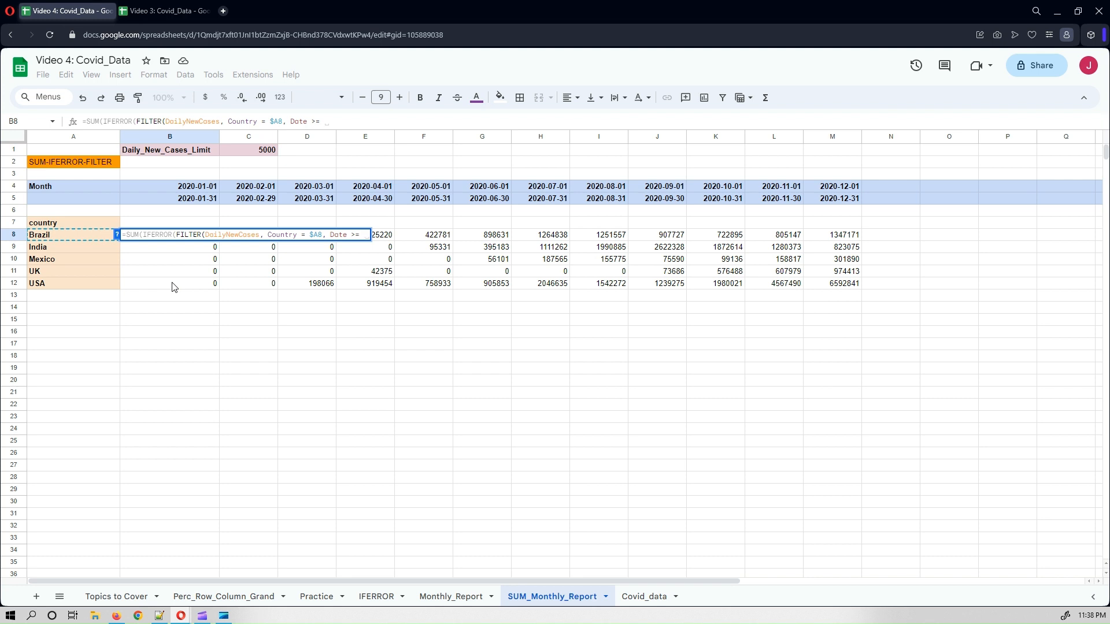
type("B")
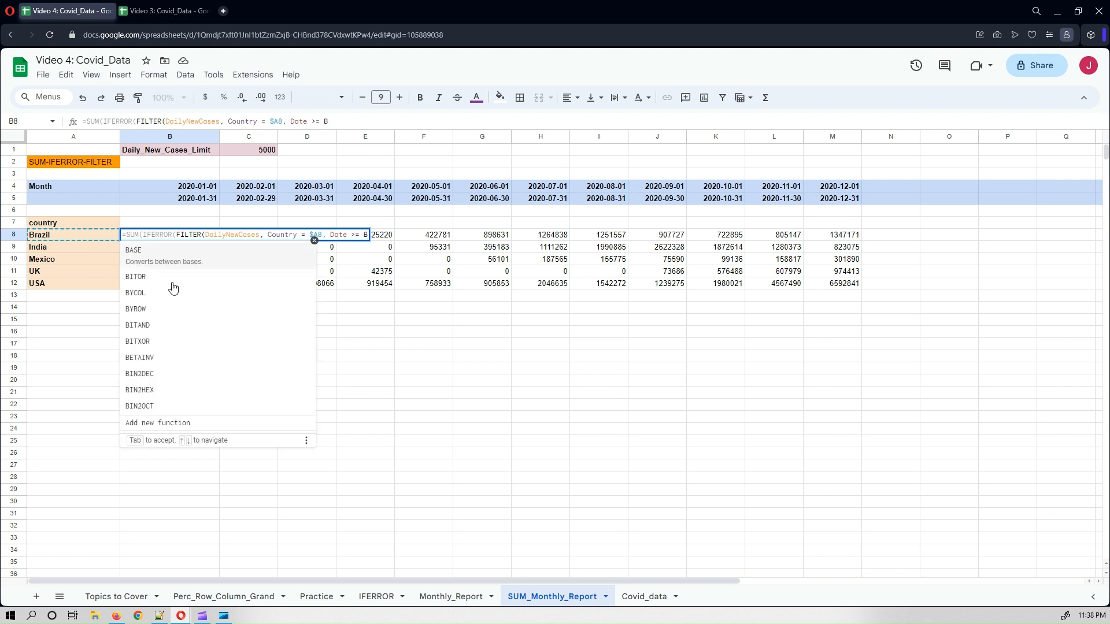
type("$4")
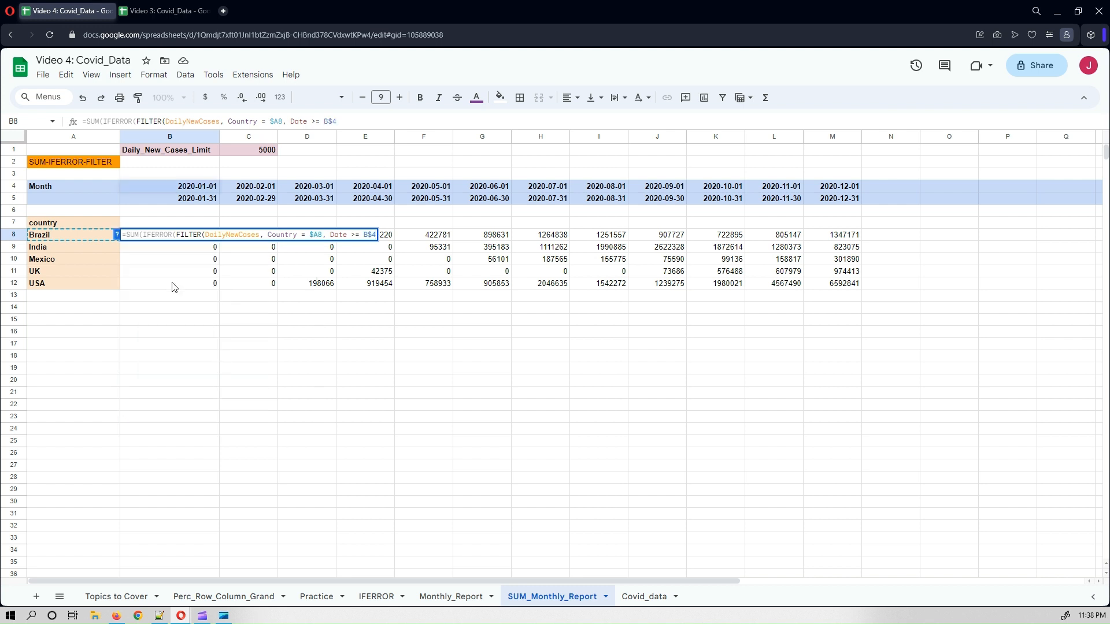
- Add the end-date condition Date <= B$5 to the FILTER in B8
type(", Date")
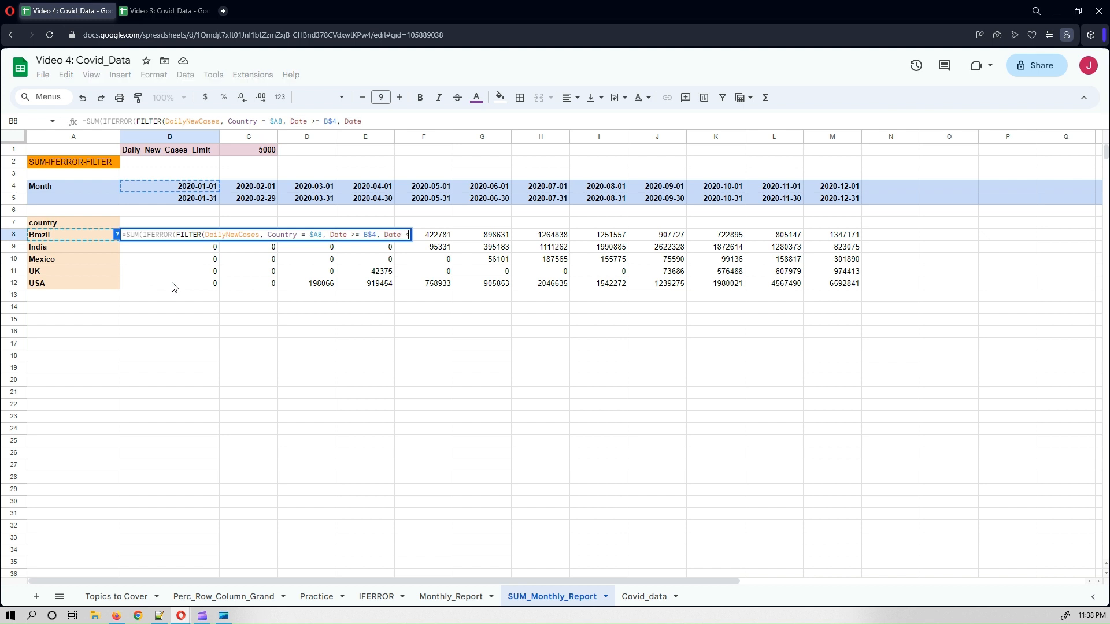
type(" <= ")
type("B$")
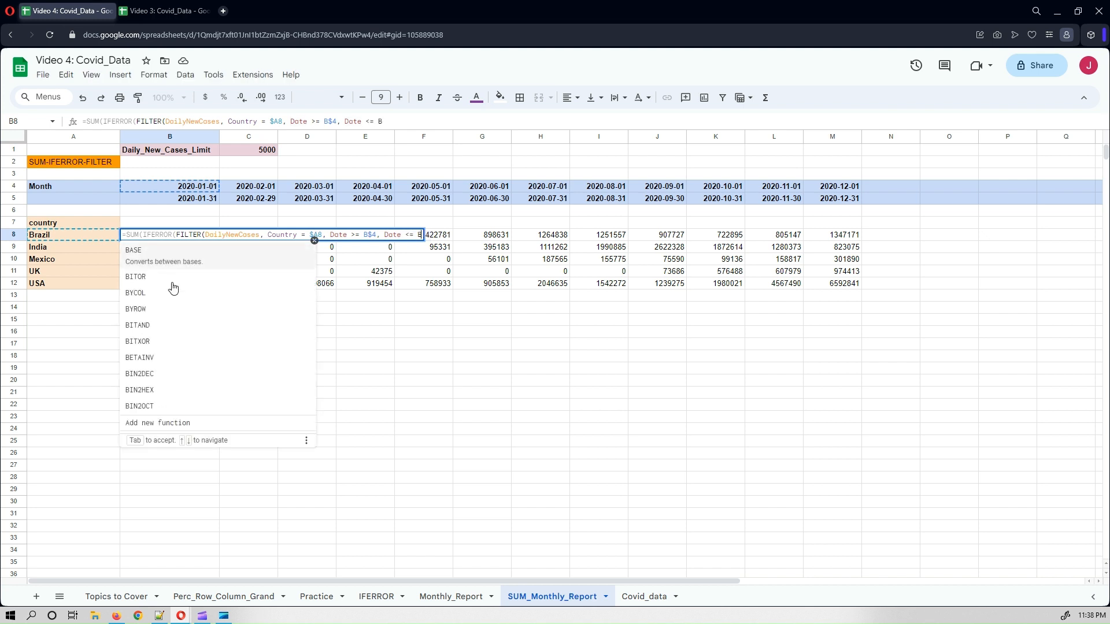
type("5")
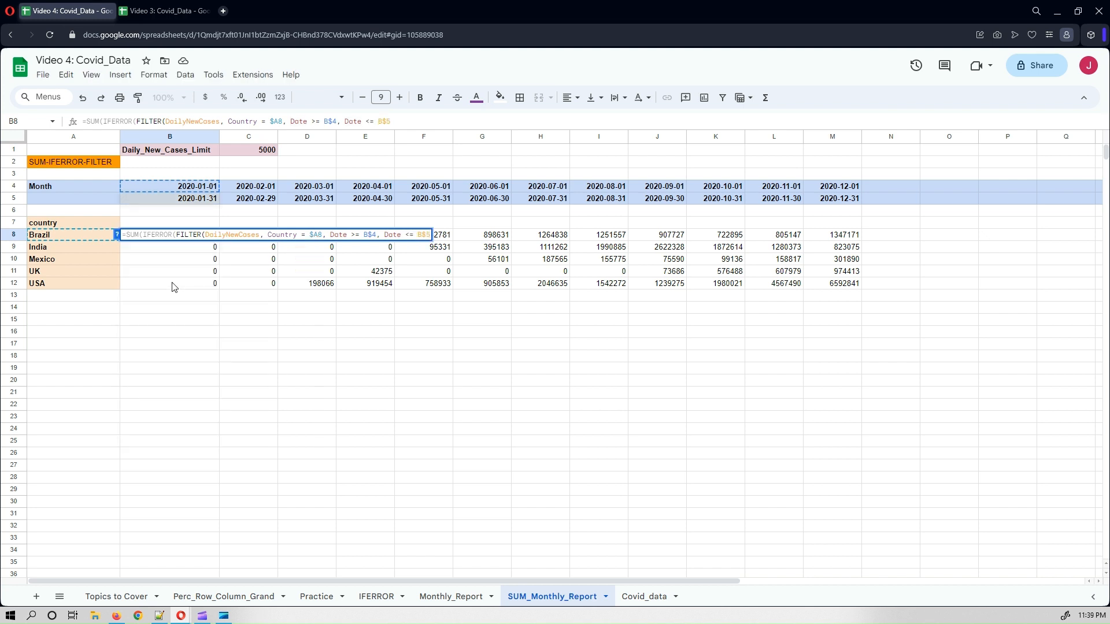
- Add the condition DailyNewCases >= $C$1 to the FILTER in B8, then close and commit the formula
type(", ")
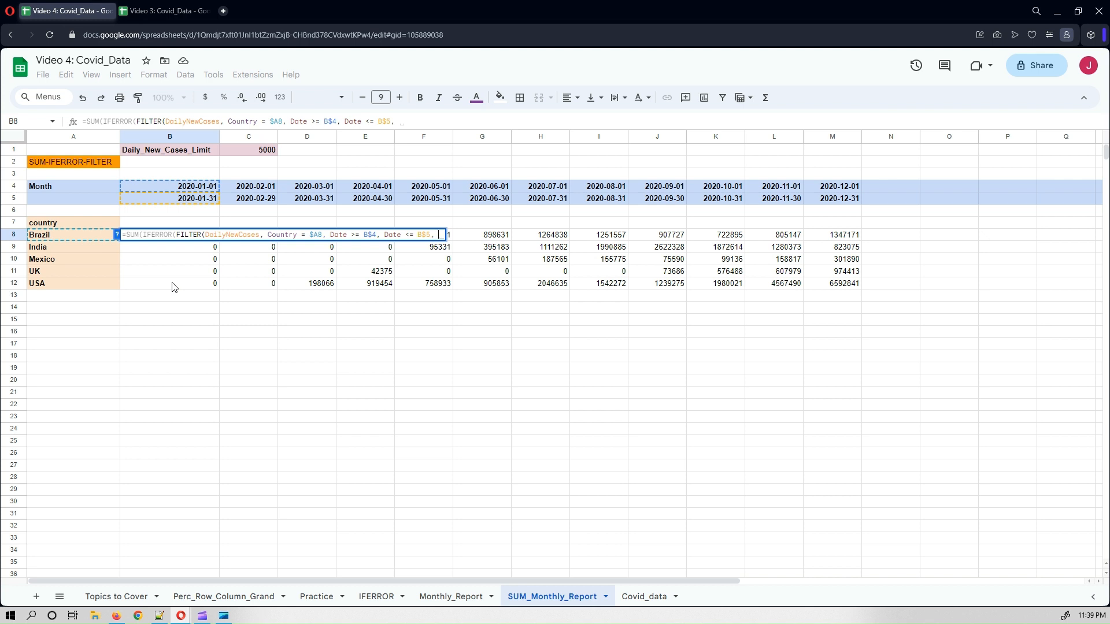
type("Dail")
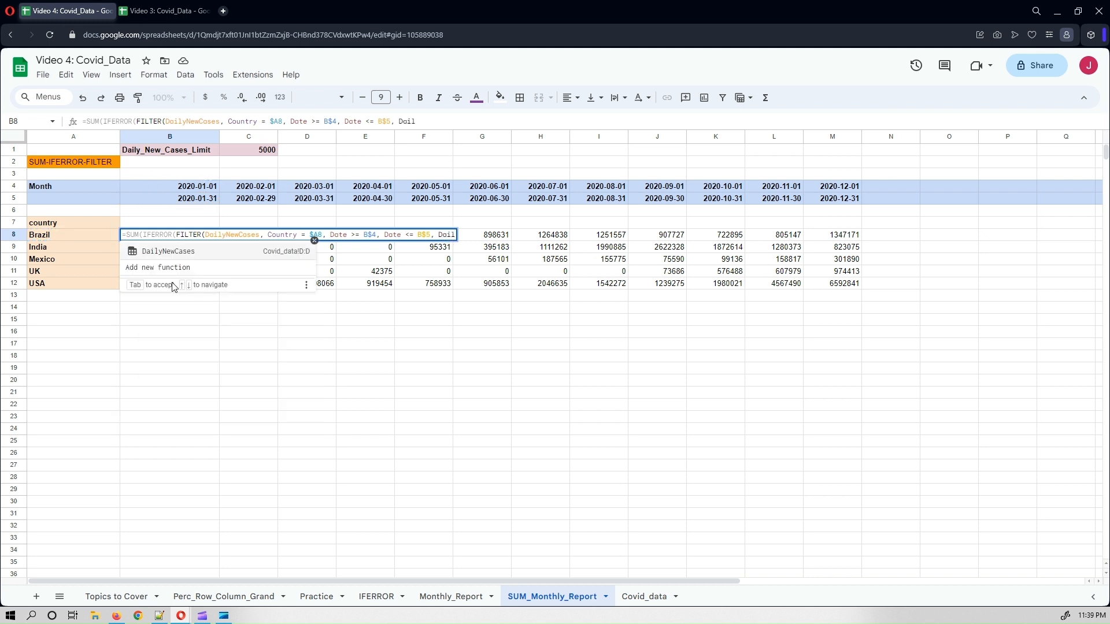
key("Tab")
type(">")
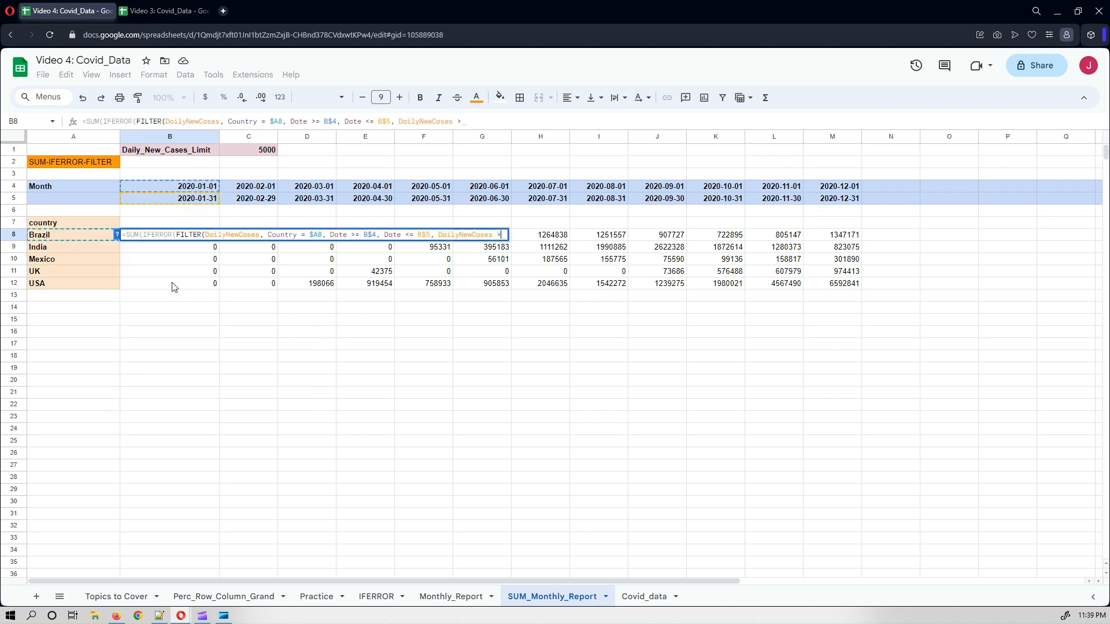
type("=")
left_click(244, 150)
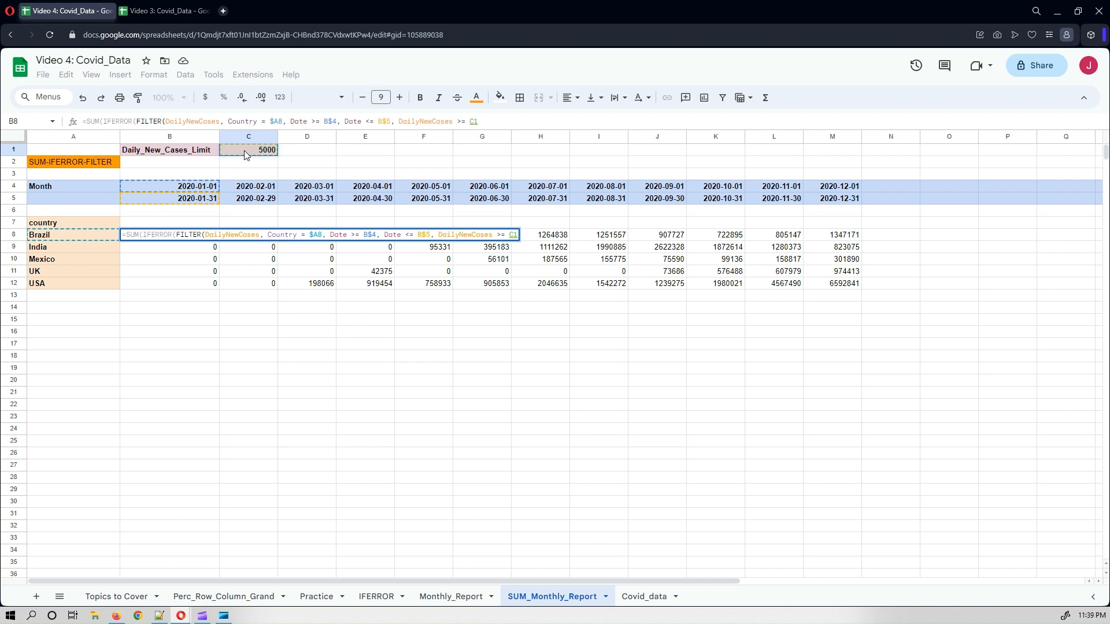
key("F4")
type(")))")
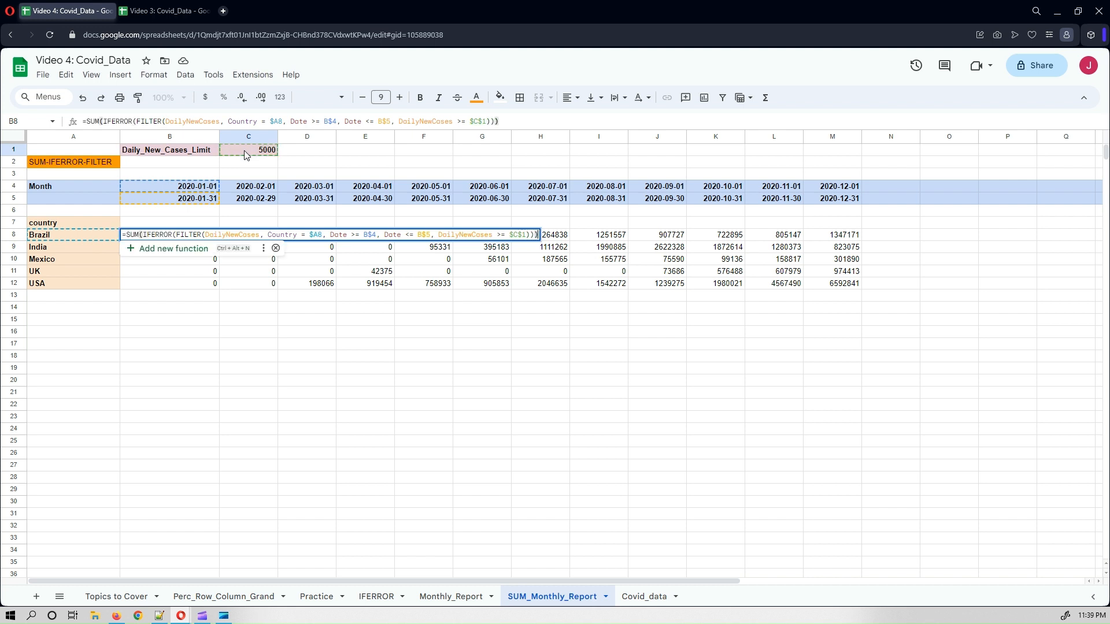
key("Return")
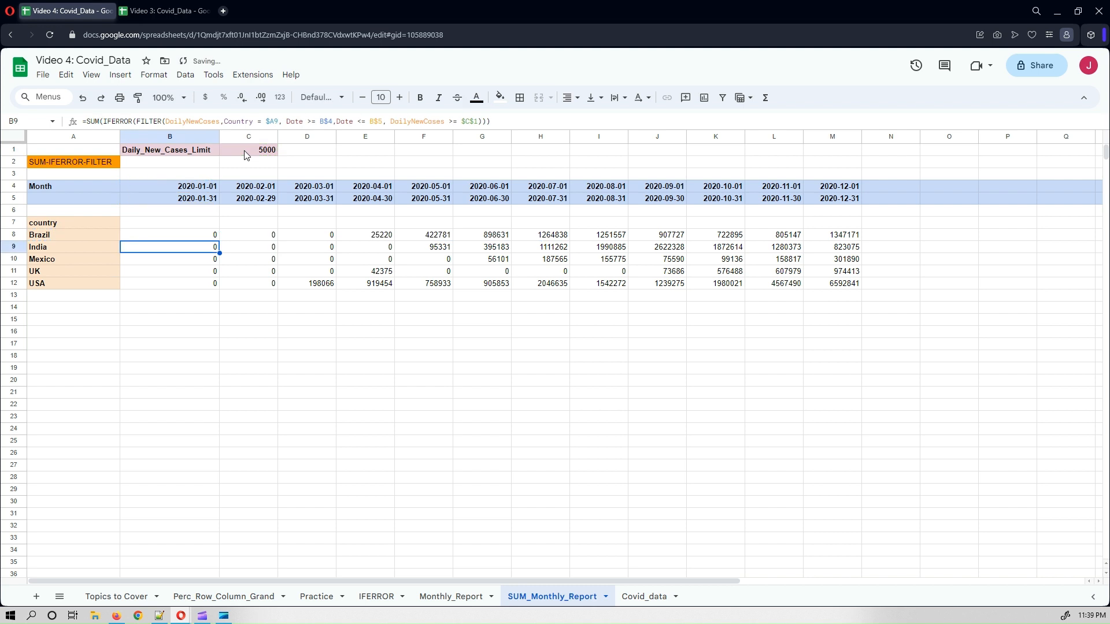
- Fill the B8 formula across to M8 and down through the USA row, covering B8:M12
left_click(196, 238)
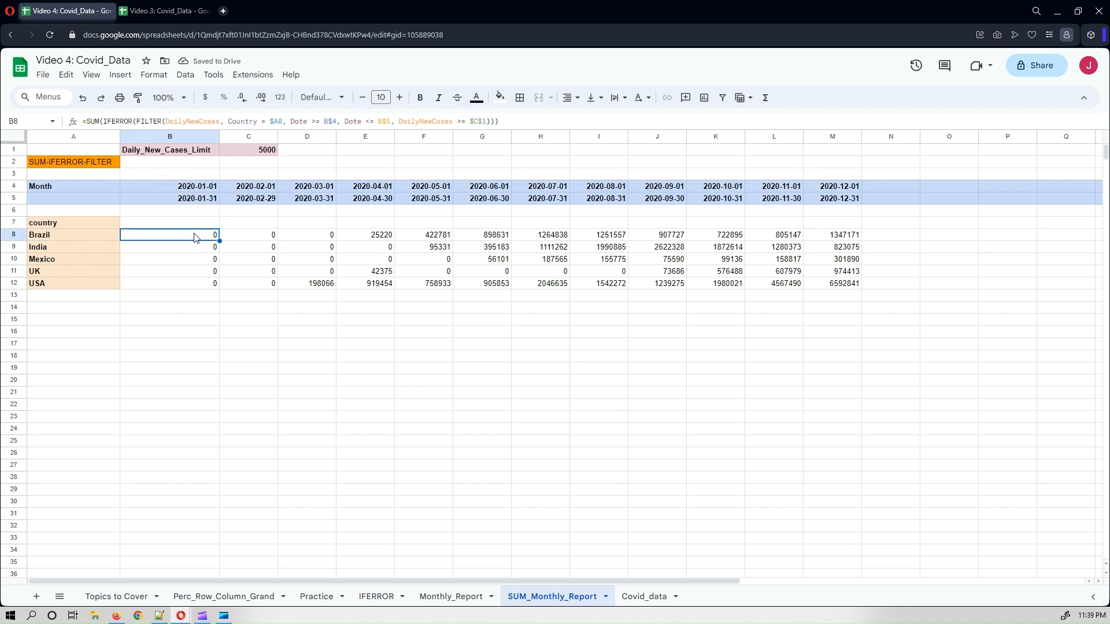
key("Right")
key("Left")
key("Right")
key("Left")
left_click_drag(220, 241, 826, 237)
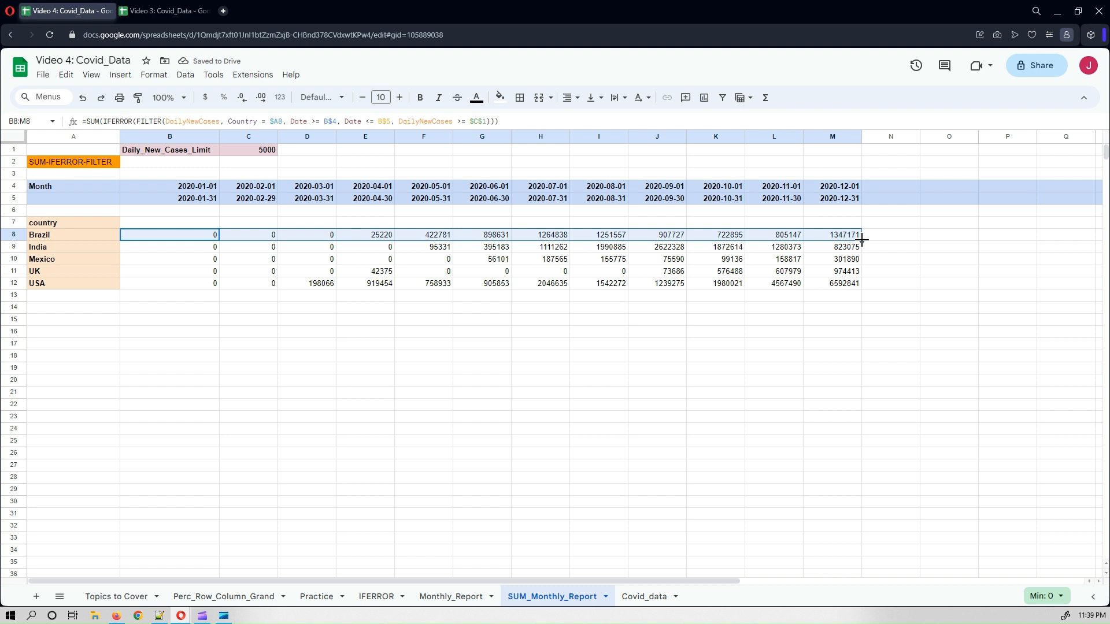
left_click_drag(862, 238, 850, 285)
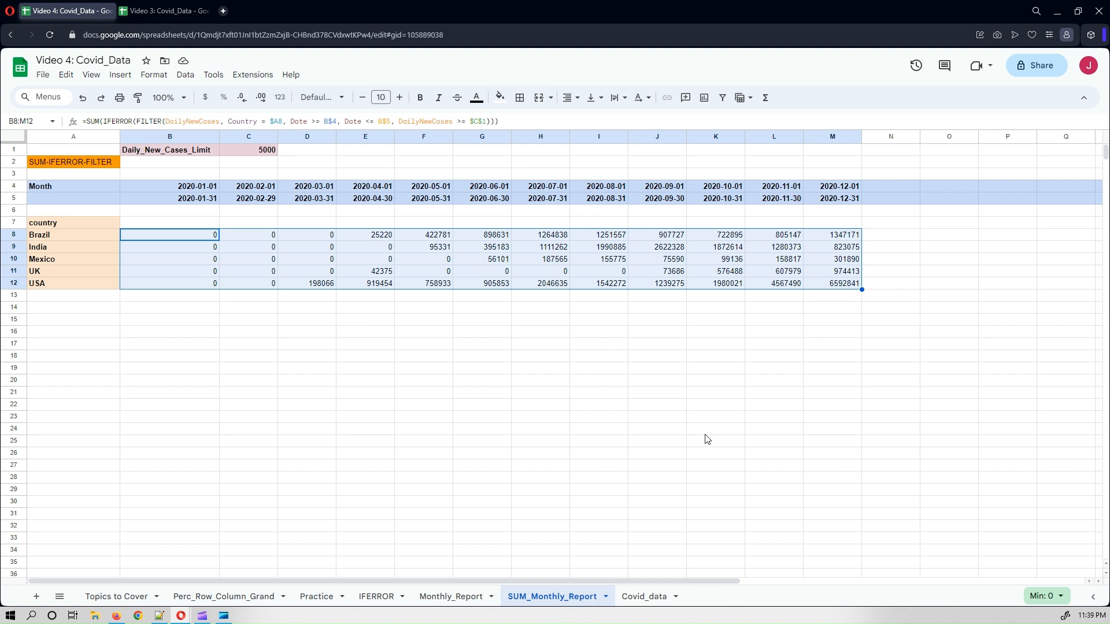
left_click(405, 379)
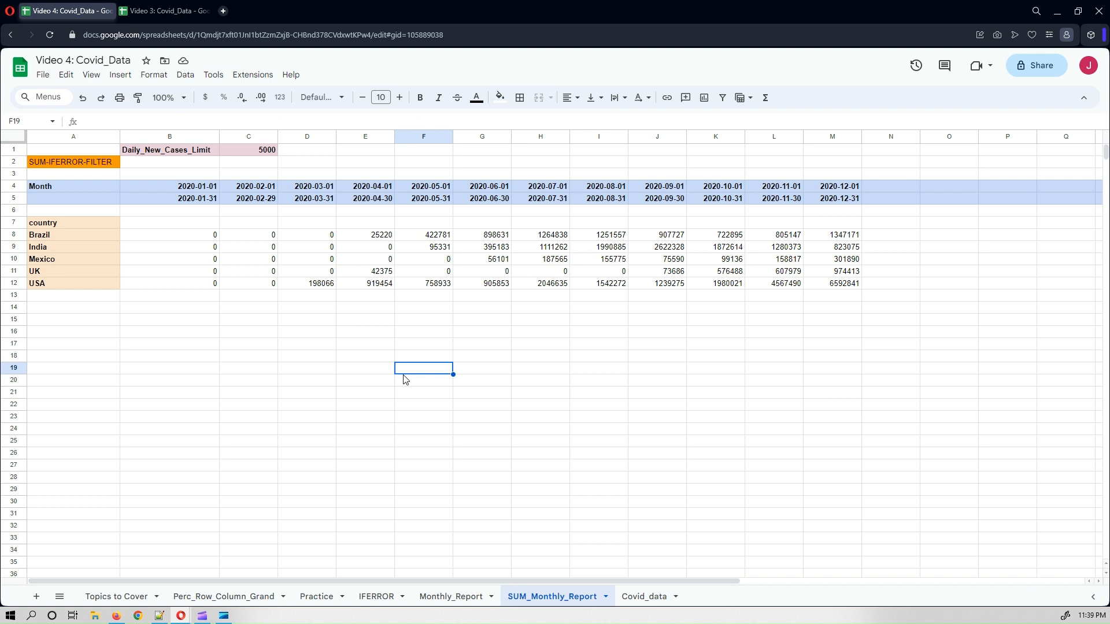
- Set the first month start date in B4 to 2021-01-01
left_click(192, 189)
left_click(197, 205)
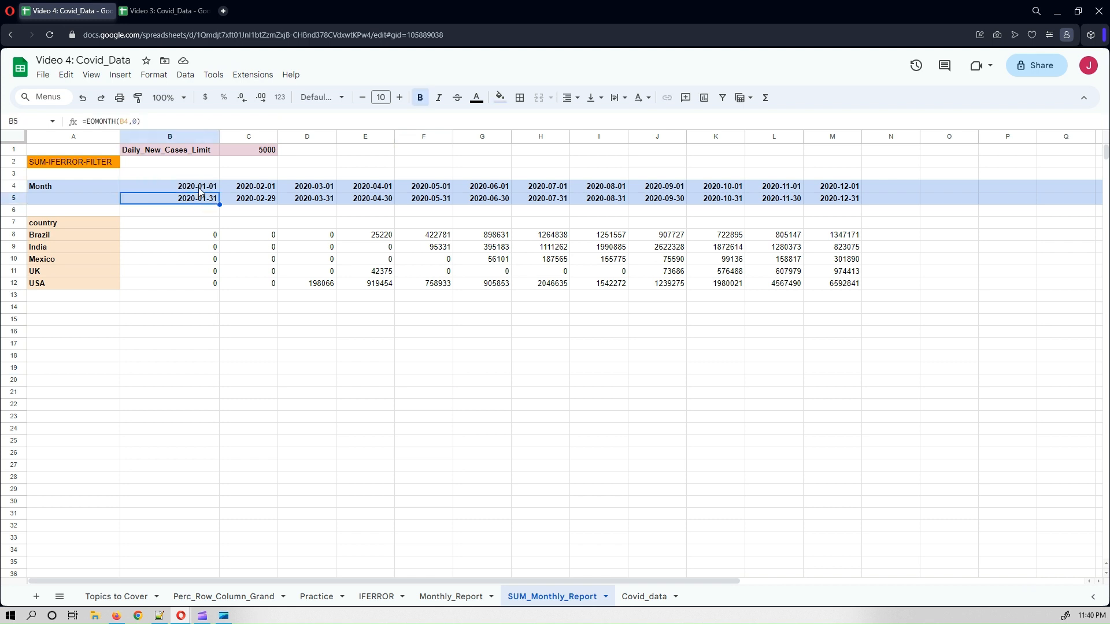
left_click(202, 191)
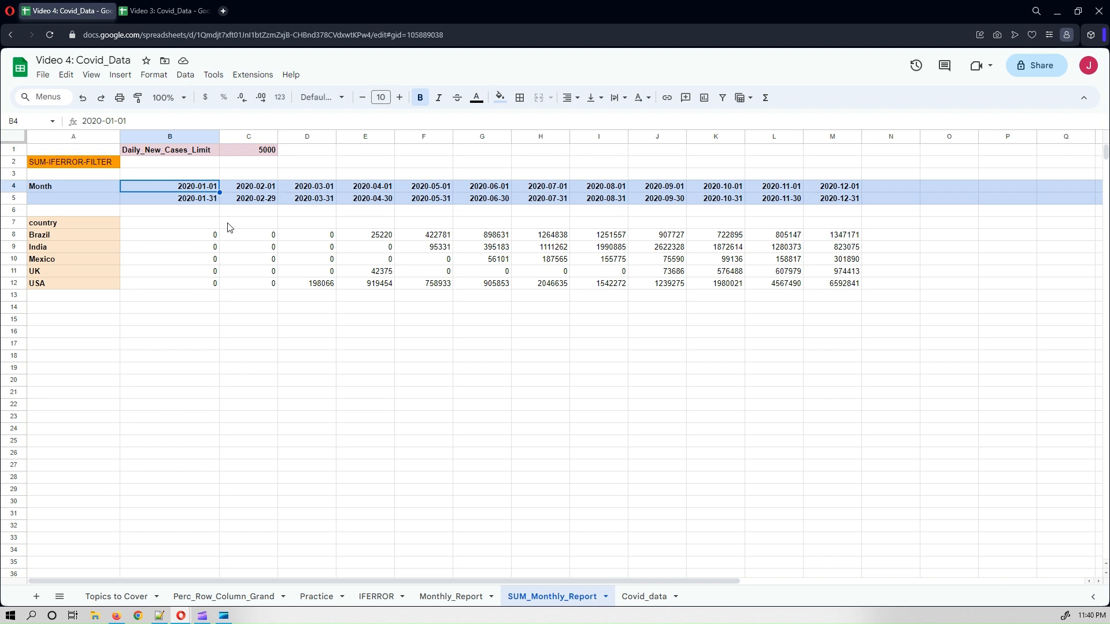
double_click(207, 186)
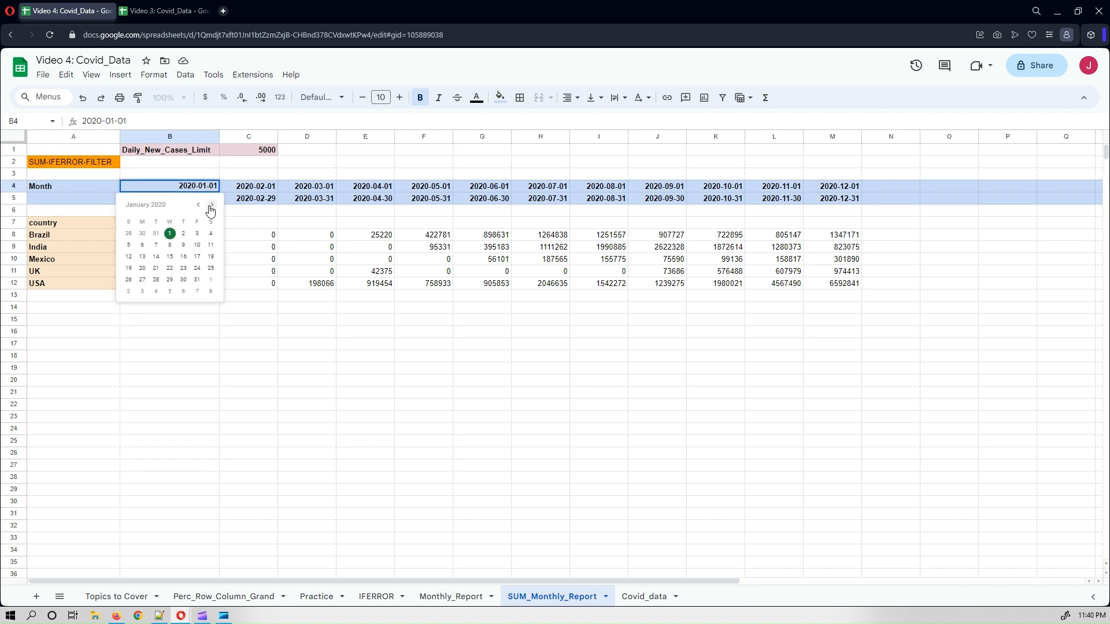
left_click(212, 205)
left_click(213, 205)
left_click(212, 205)
left_click(212, 206)
left_click(212, 205)
left_click(211, 205)
left_click(212, 205)
left_click(212, 205)
left_click(212, 205)
left_click(211, 205)
left_click(212, 205)
left_click(212, 206)
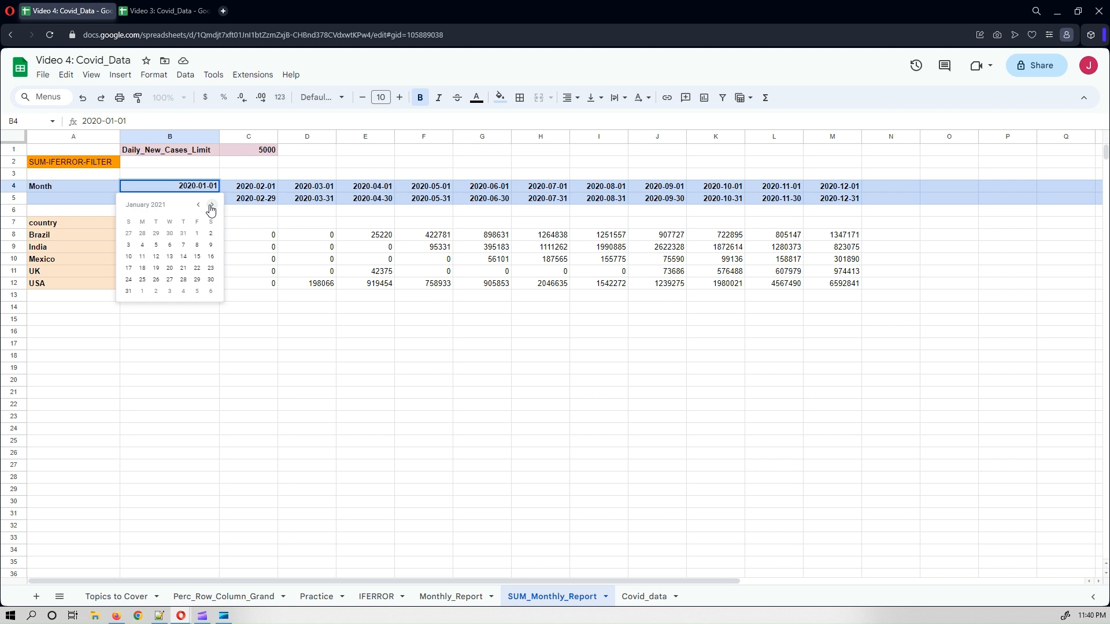
left_click(196, 234)
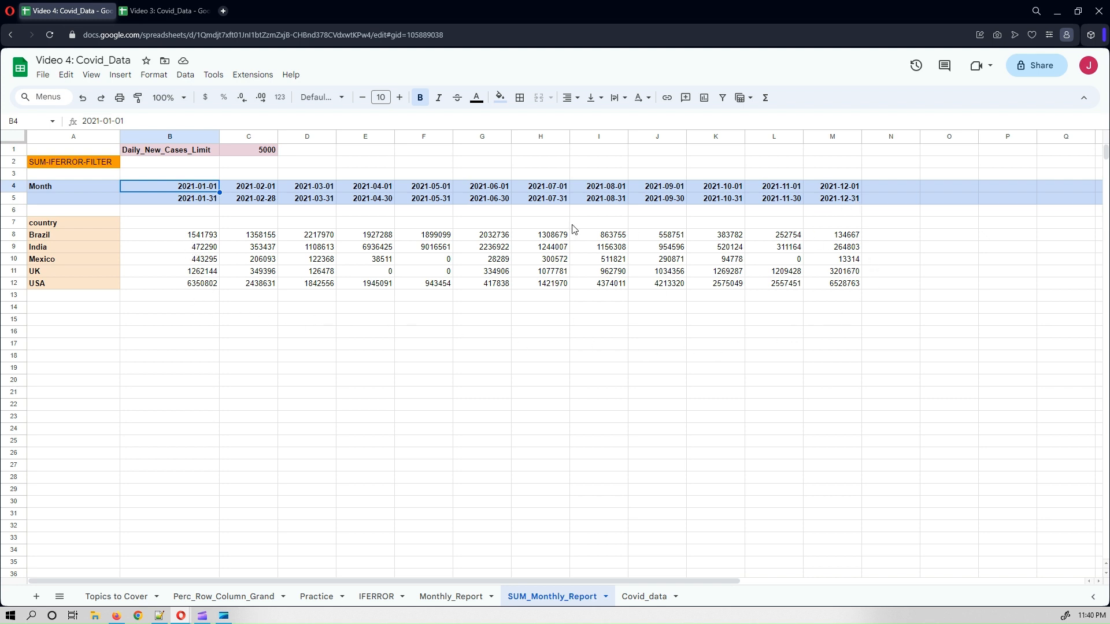
- Set the Daily_New_Cases_Limit in C1 to 0
left_click(250, 153)
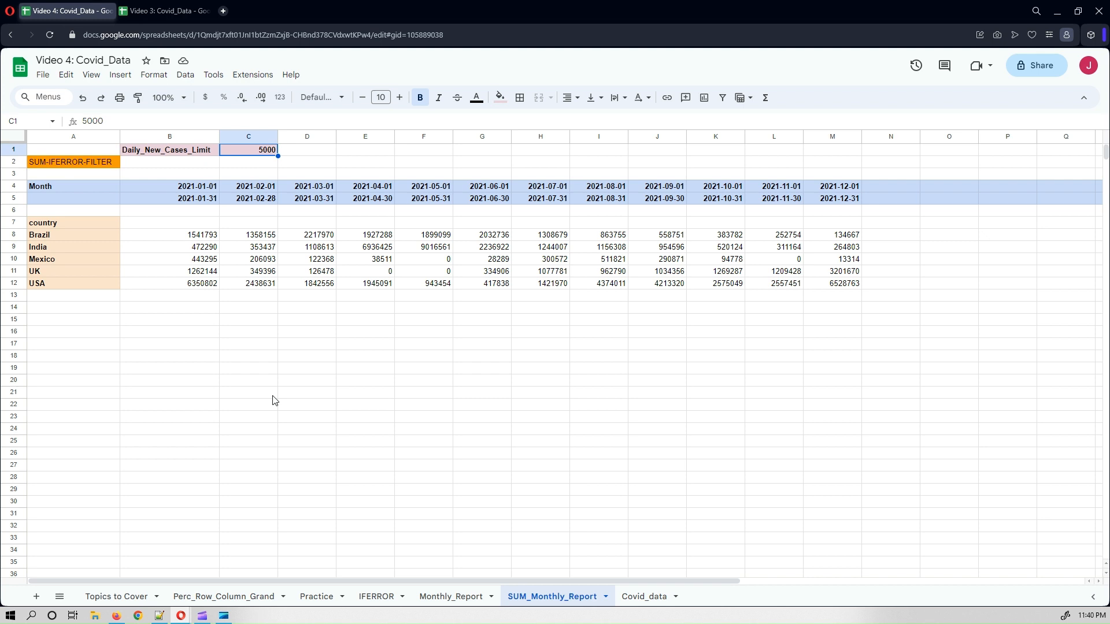
key("BackSpace")
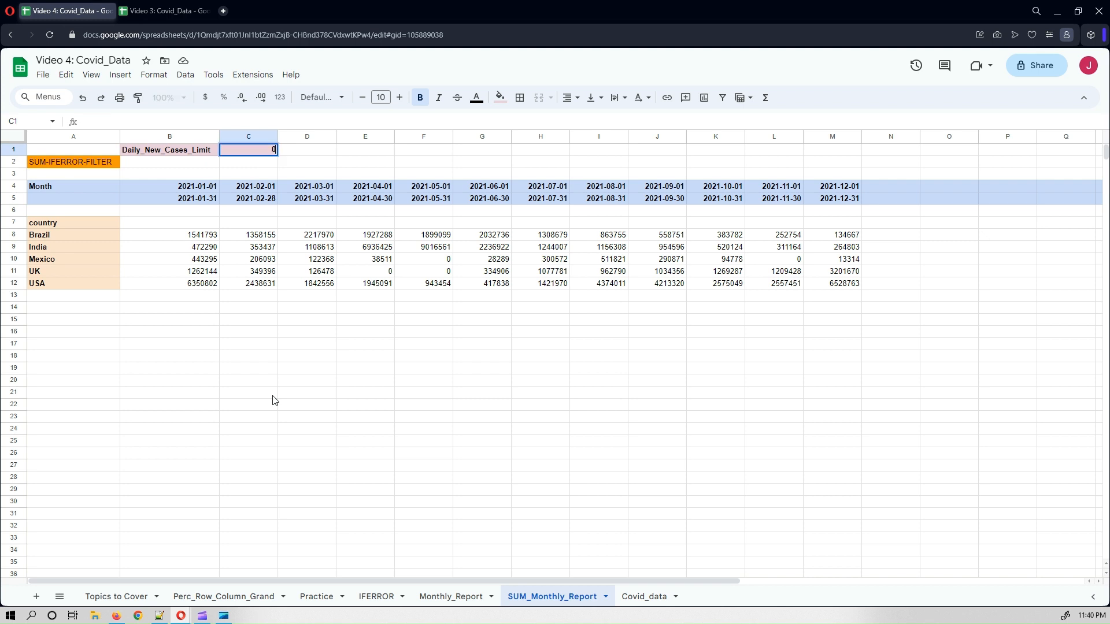
type("0")
key("Return")
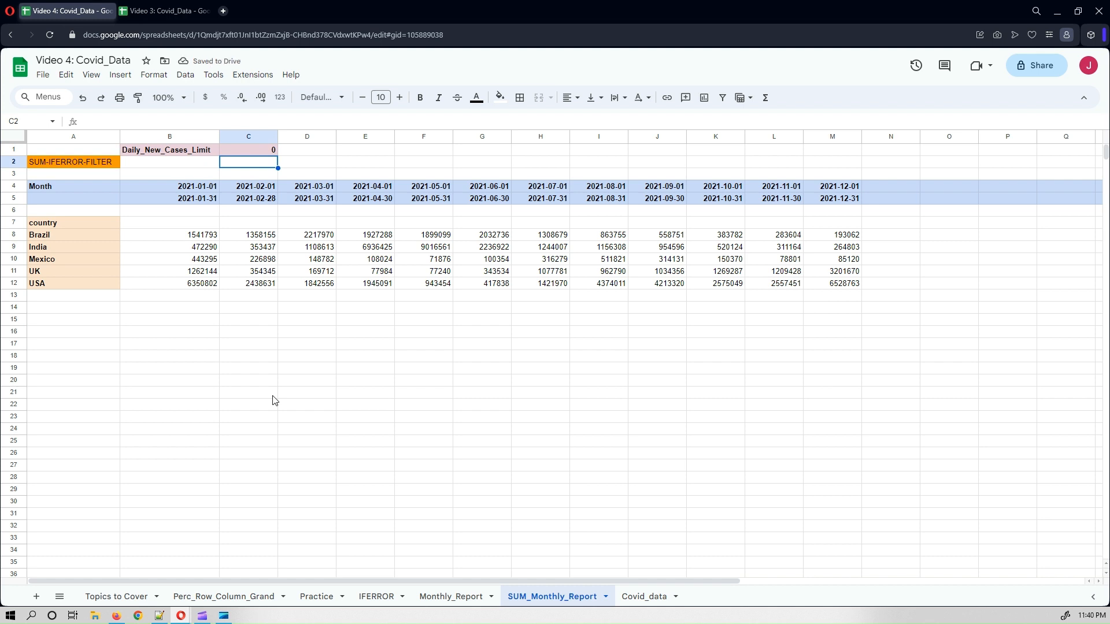
- Set the Daily_New_Cases_Limit in C1 to 1000000
left_click(260, 152)
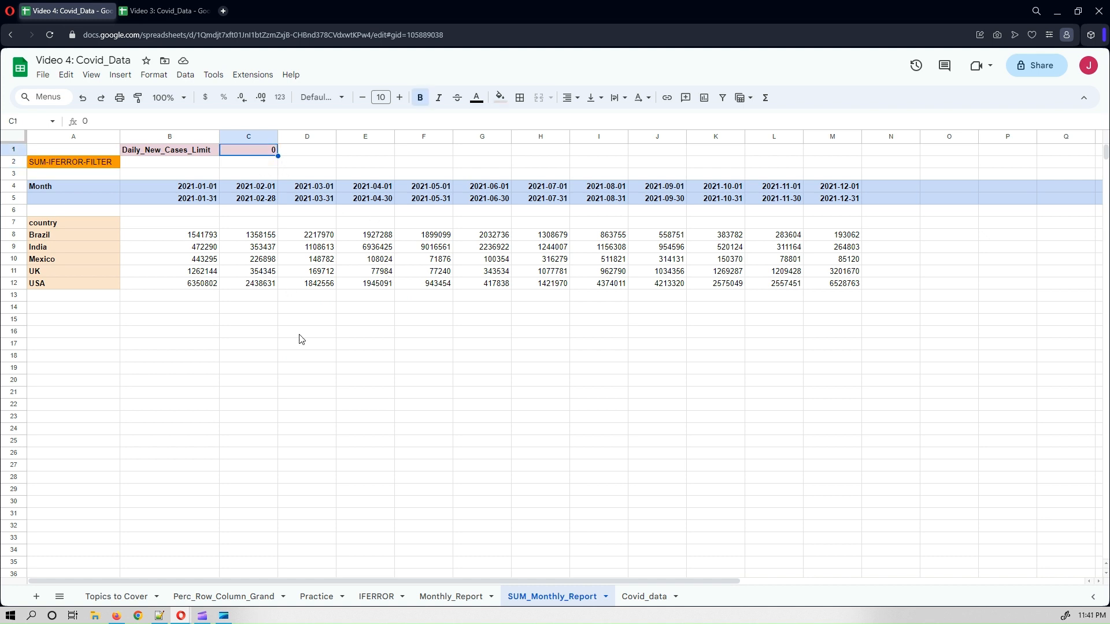
type("10000")
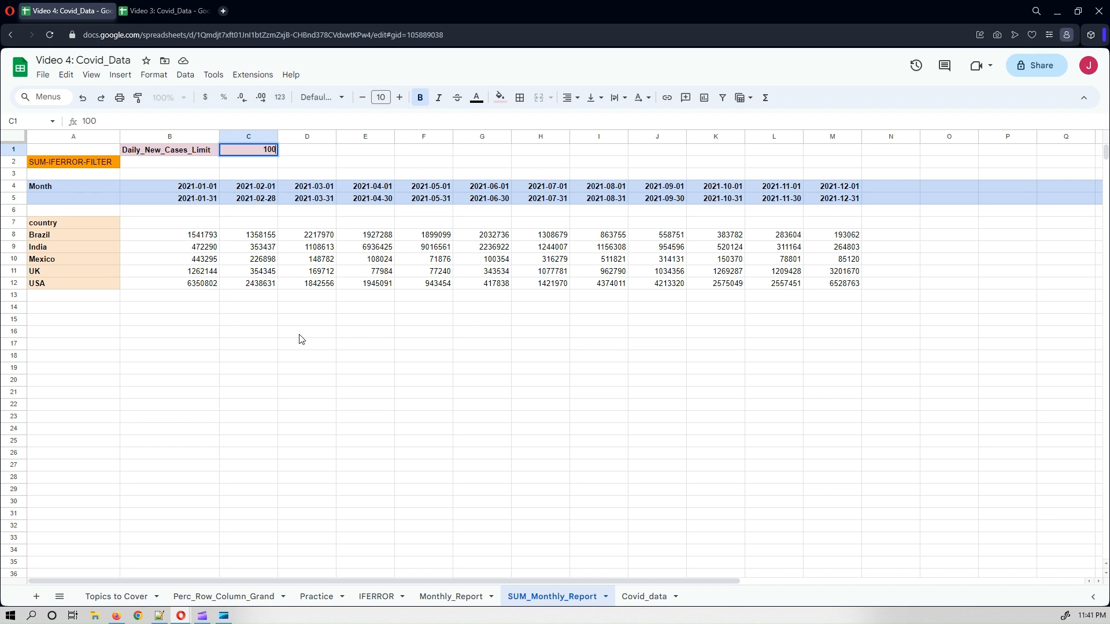
type("00")
key("Return")
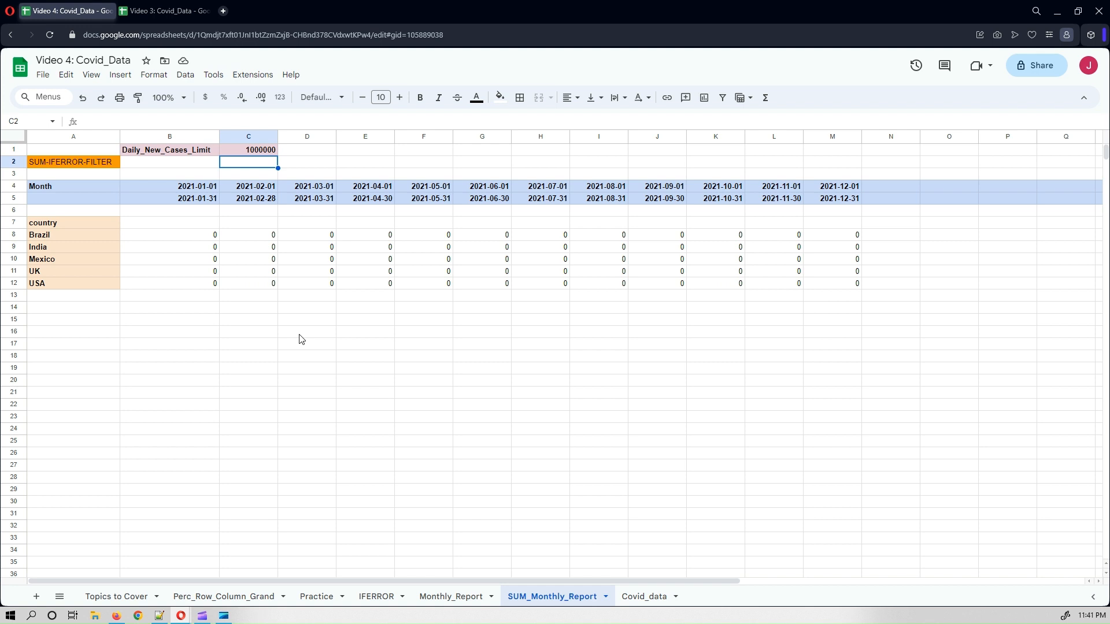
- Set the Daily_New_Cases_Limit in C1 to 100000
key("Up")
type("10")
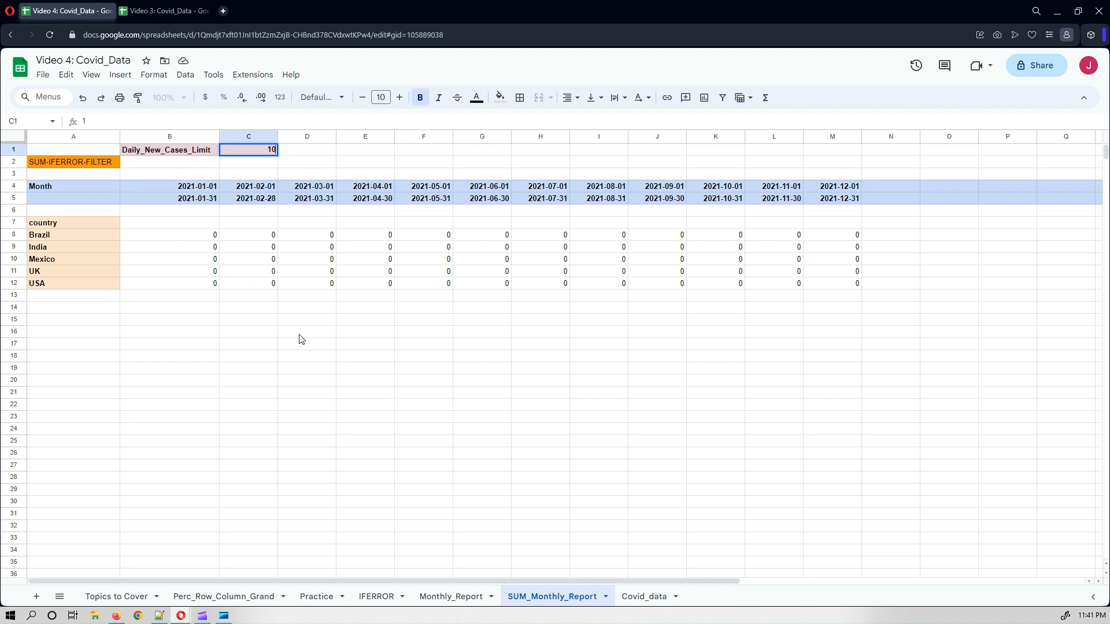
type("0000")
key("Return")
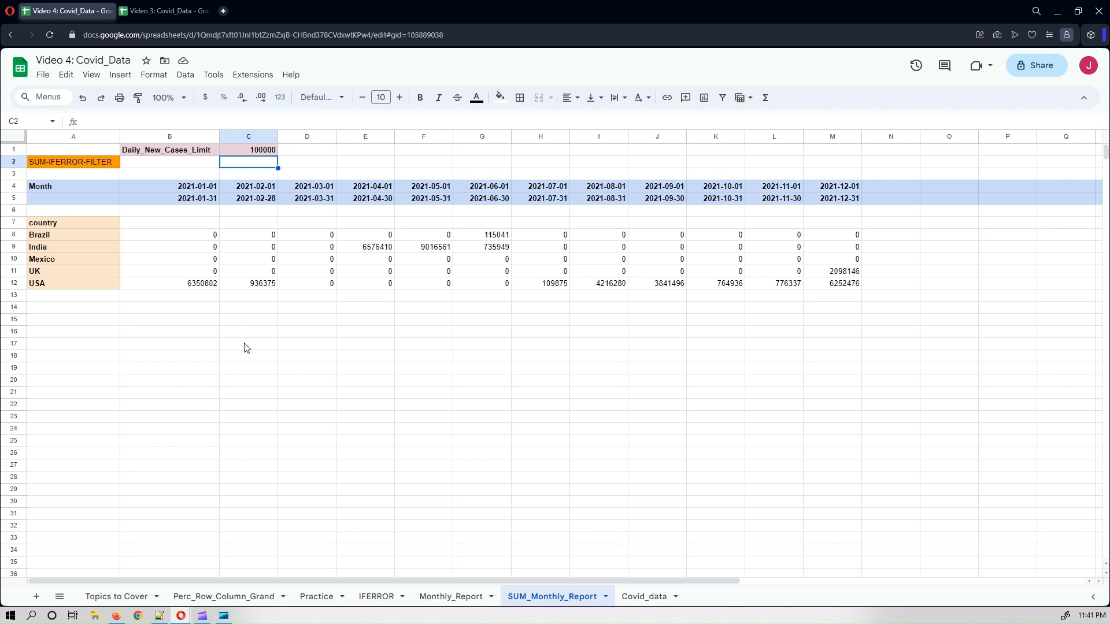
- Make the monthly totals in B8:M12 bold
left_click(191, 240)
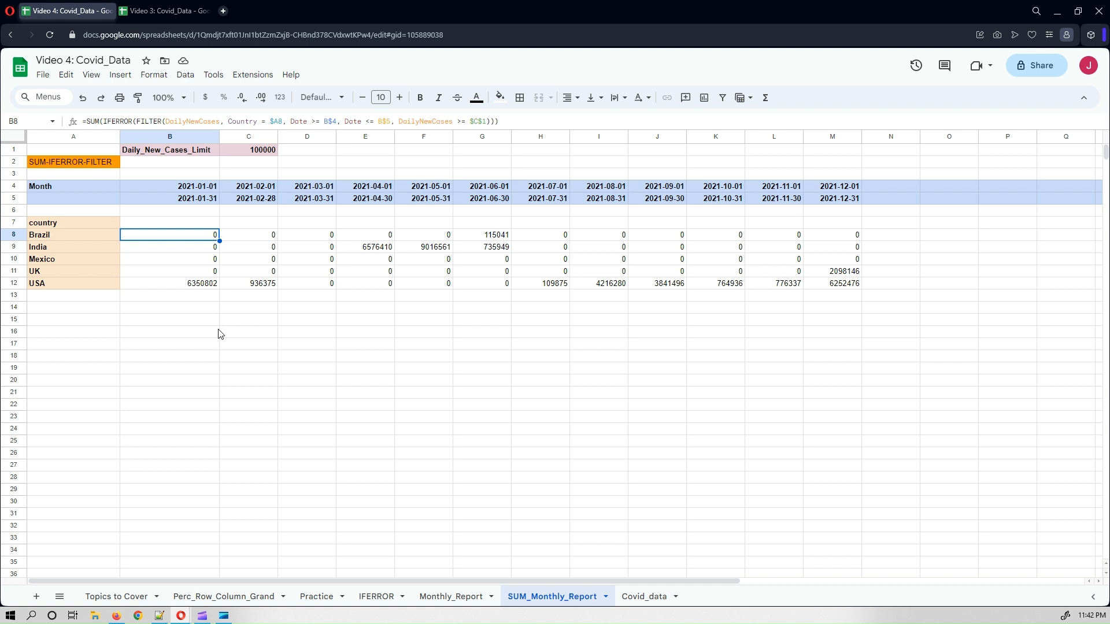
left_click(248, 394)
left_click_drag(167, 237, 842, 288)
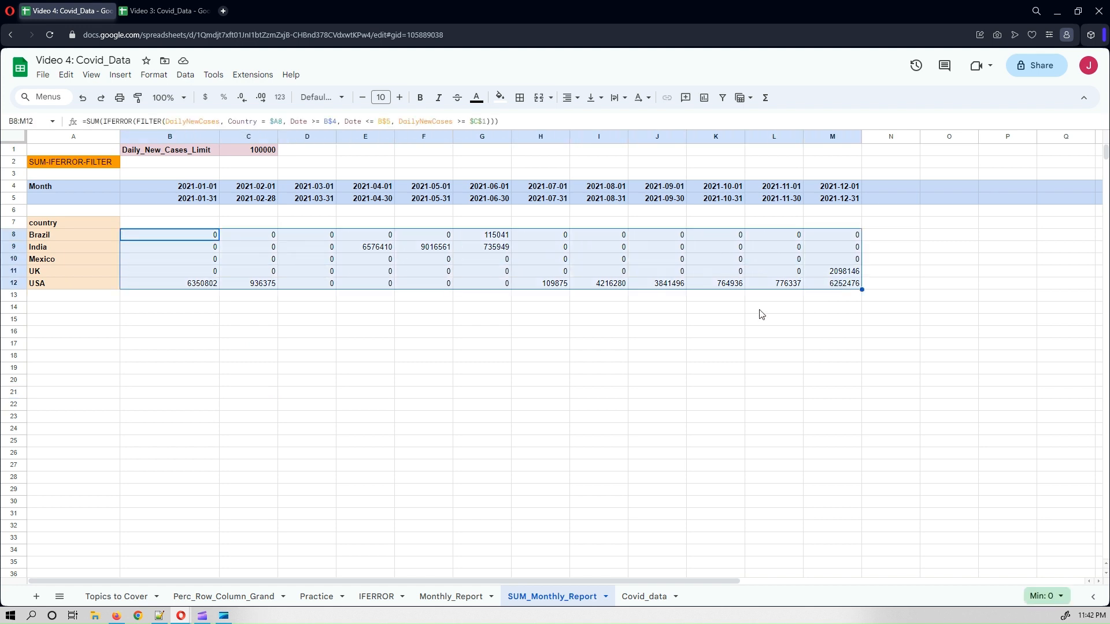
left_click(422, 108)
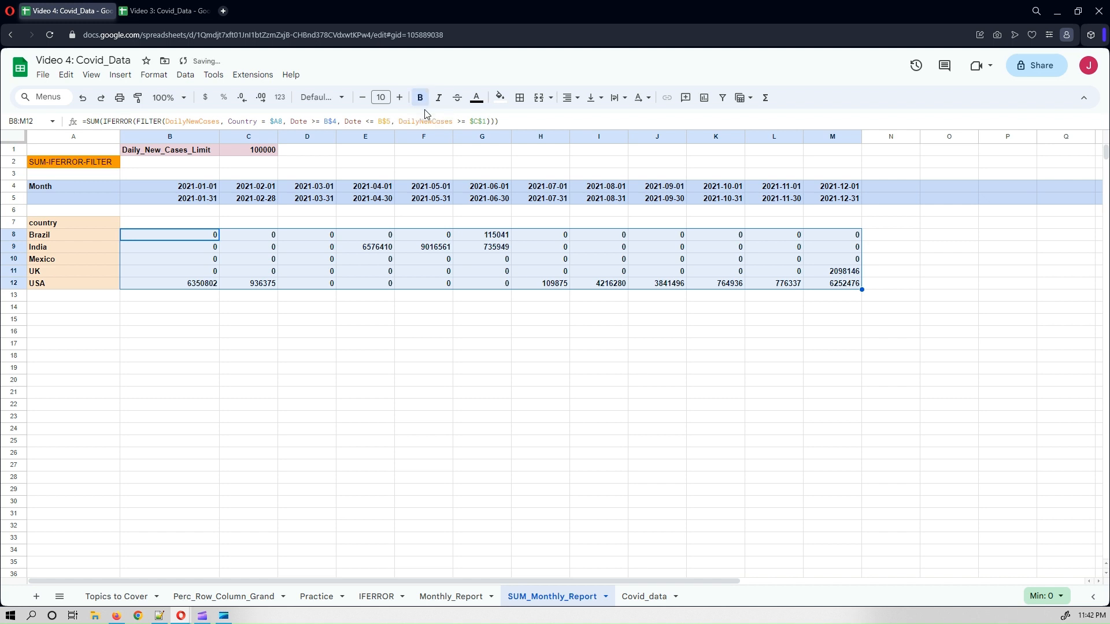
- Create a conditional formatting rule on B8:M12 for values greater than or equal to 1000000
left_click(500, 100)
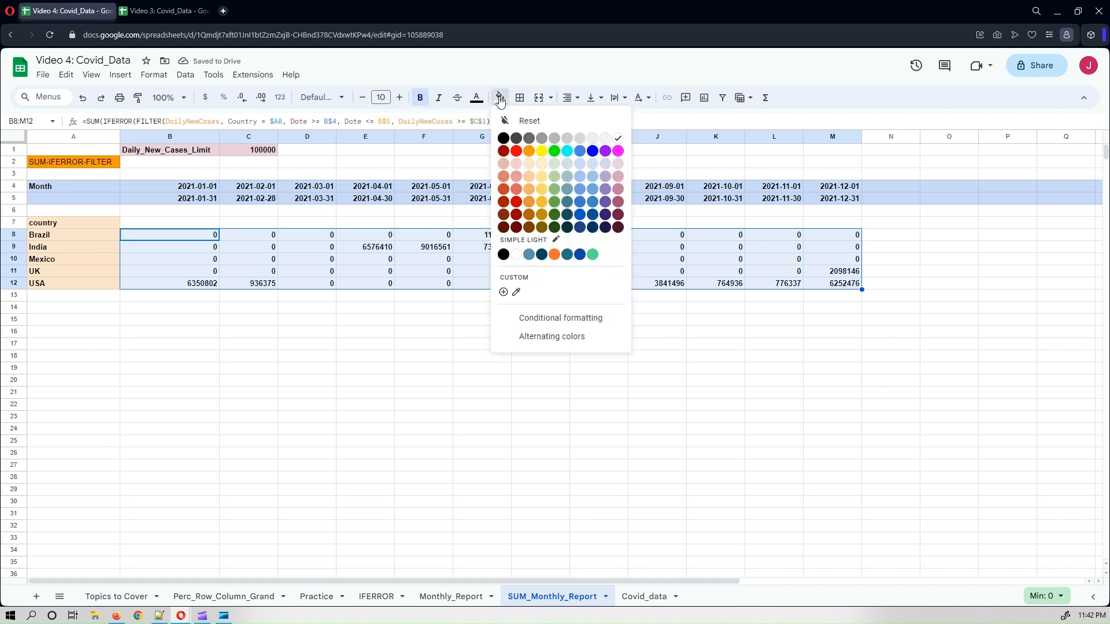
left_click(549, 328)
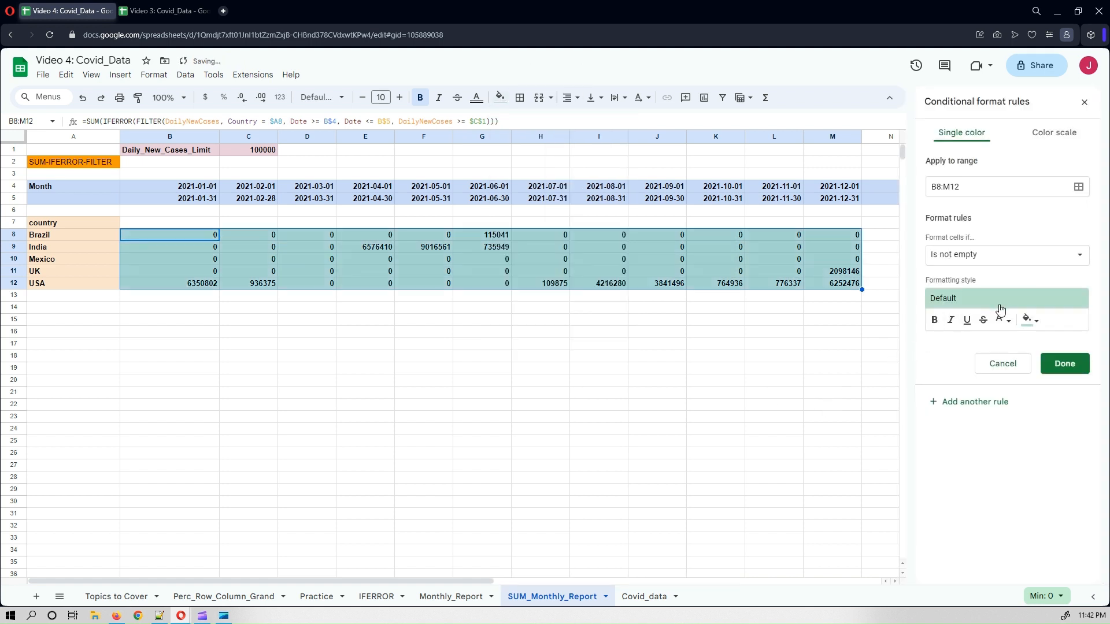
left_click(997, 258)
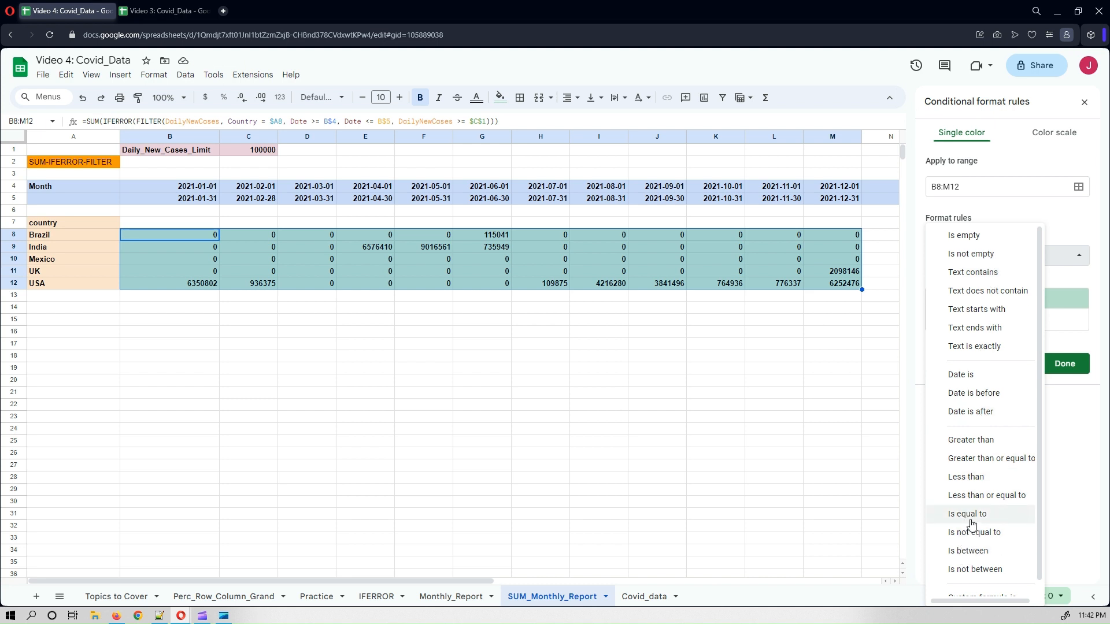
left_click(984, 458)
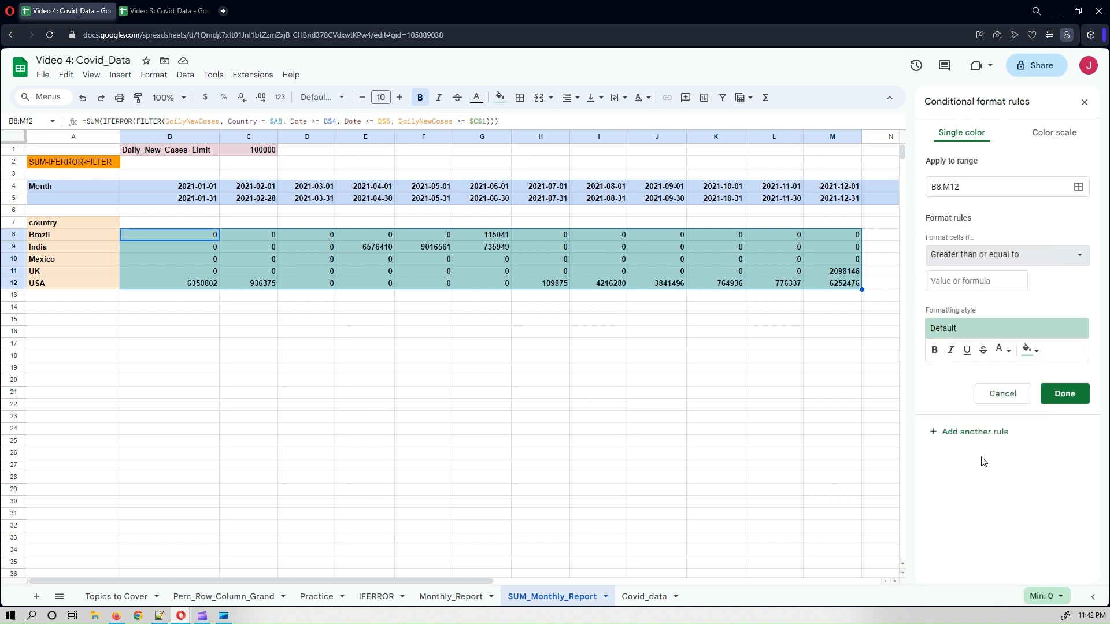
left_click(938, 283)
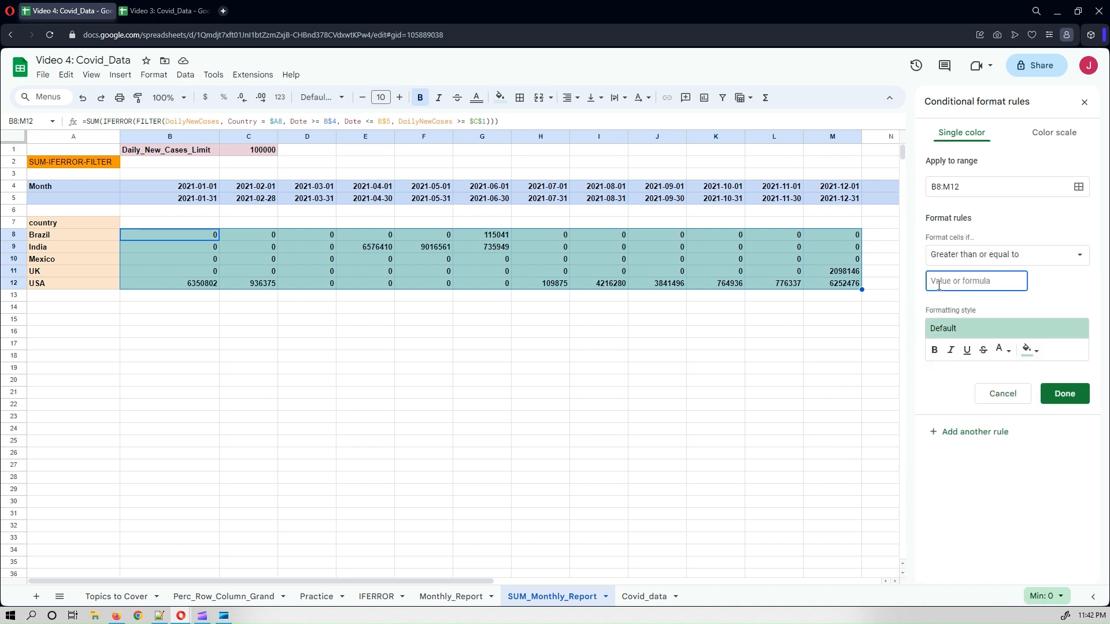
type("1600")
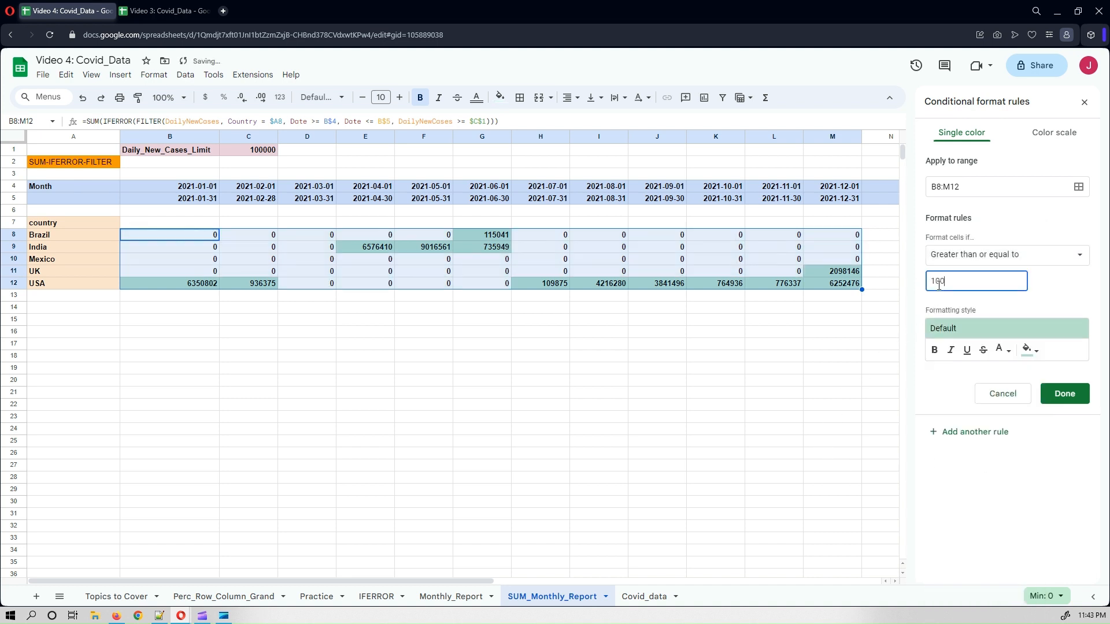
type("0000")
- Give the conditional formatting rule a red fill and finish it, closing the rule settings
left_click(1030, 350)
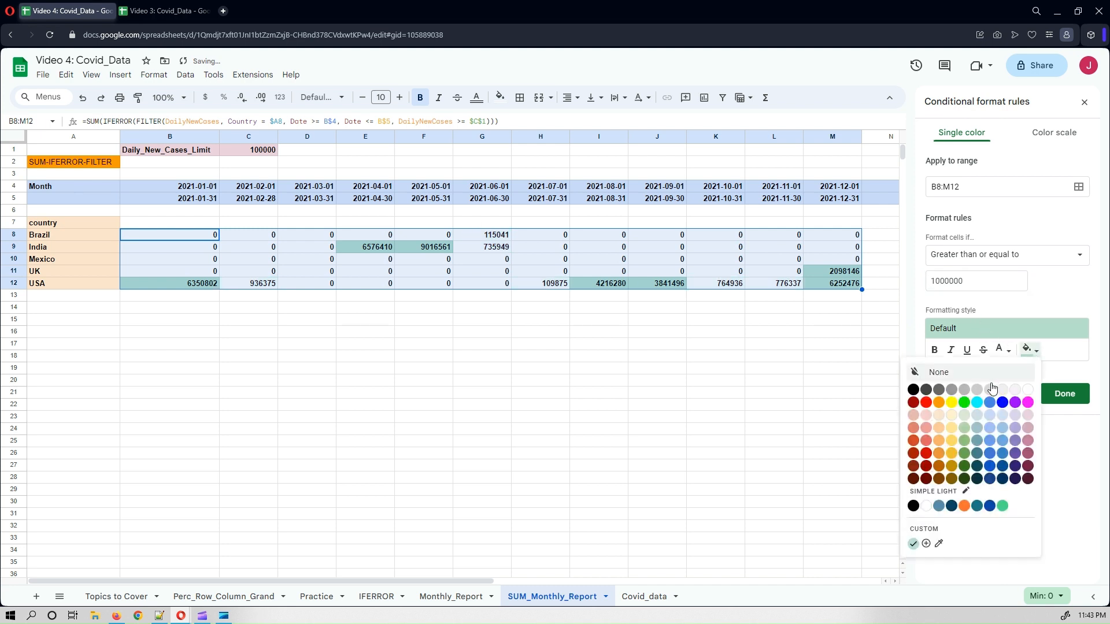
left_click(926, 402)
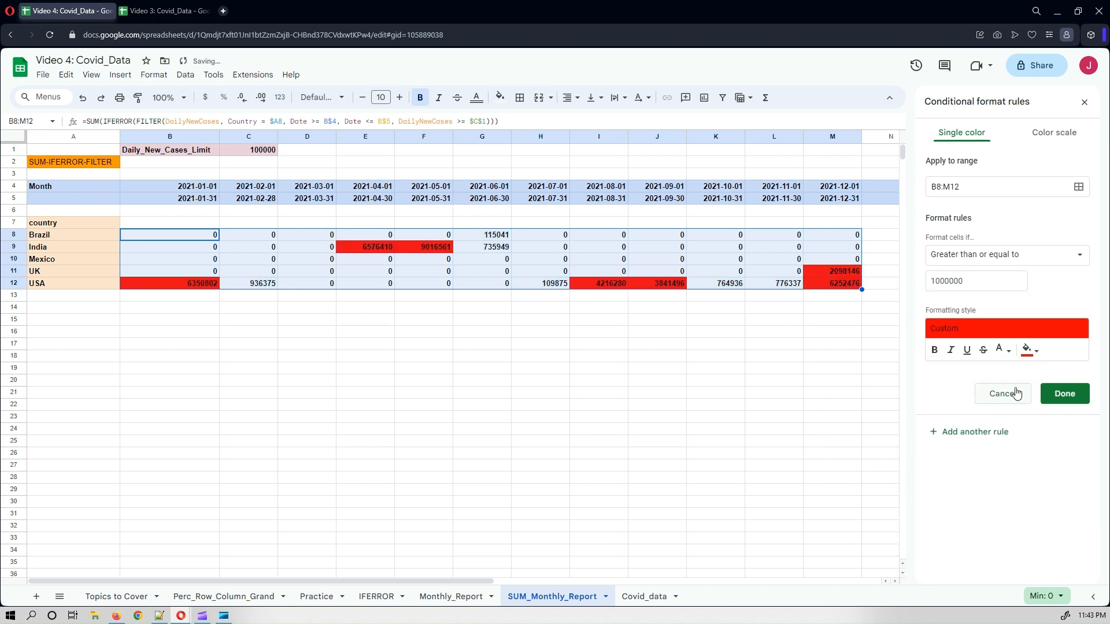
left_click(1065, 393)
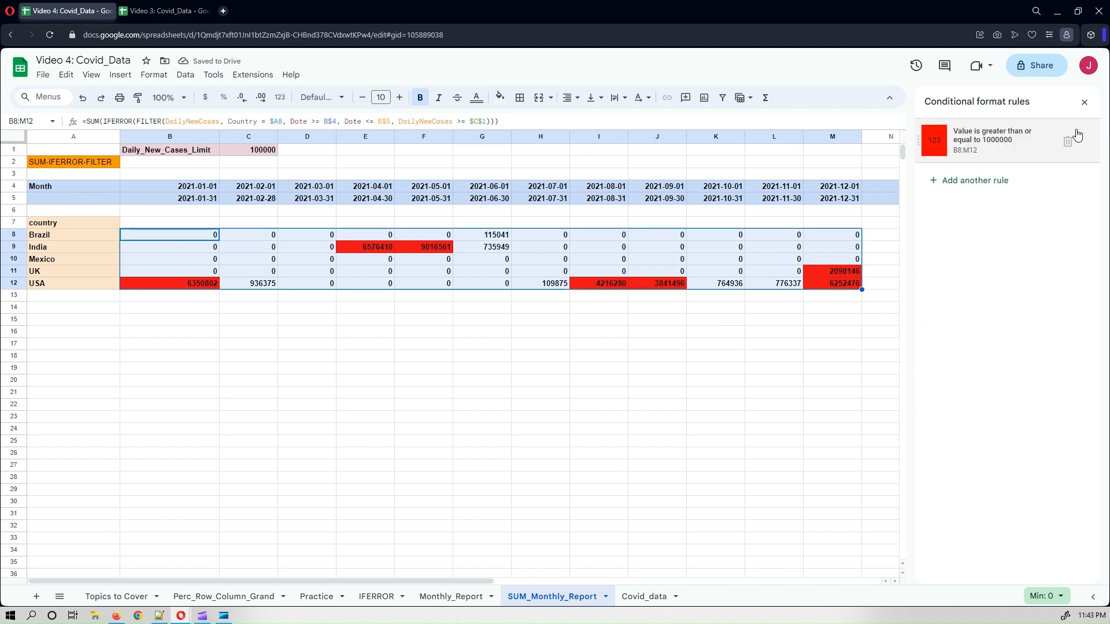
left_click(1084, 102)
left_click(496, 372)
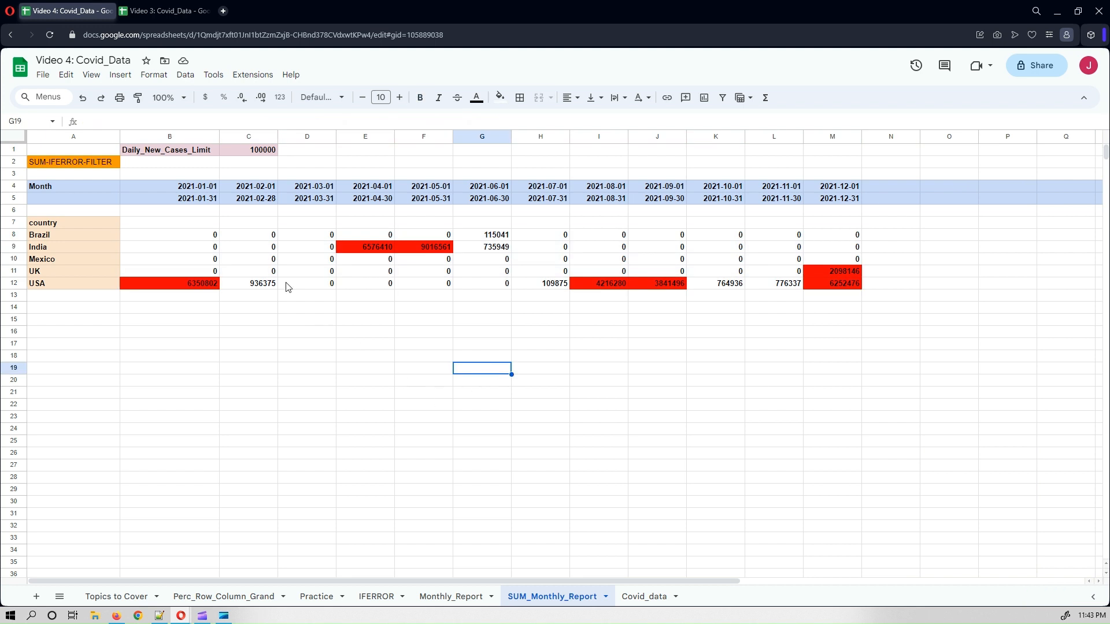
- Inspect the Daily_New_Cases_Limit in C1 and the formula behind India's April 2021 total in E9
left_click(263, 151)
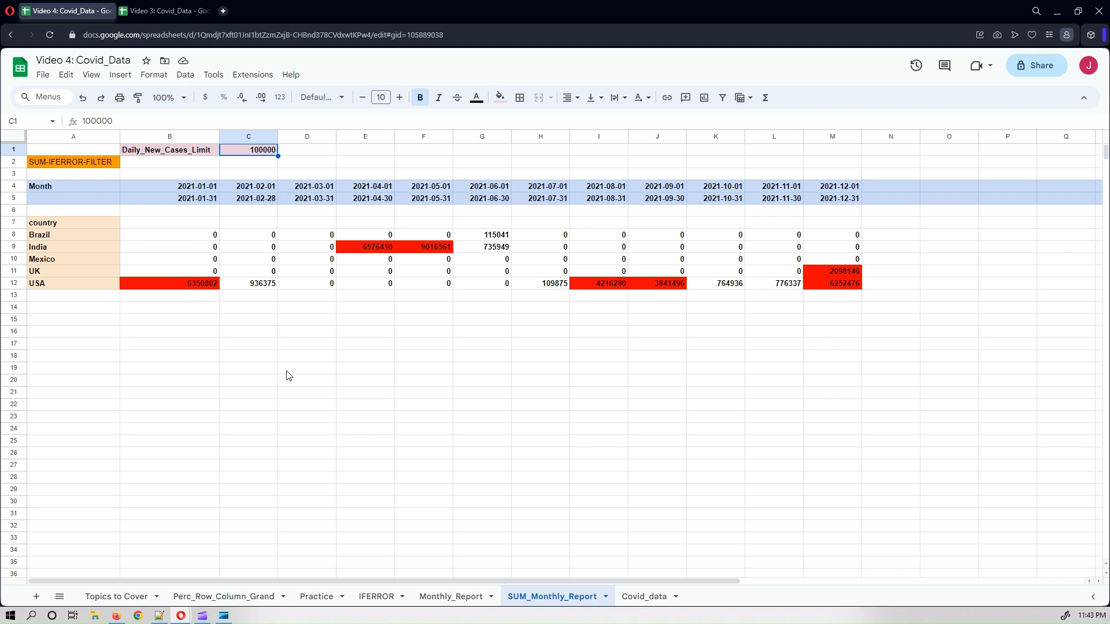
left_click(353, 253)
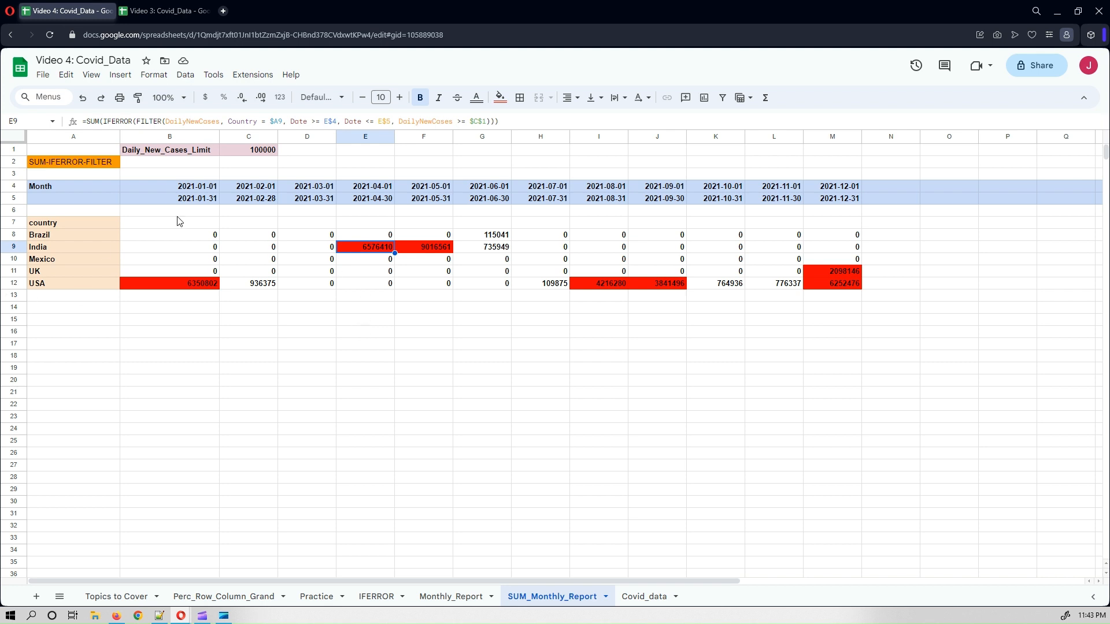
left_click(253, 153)
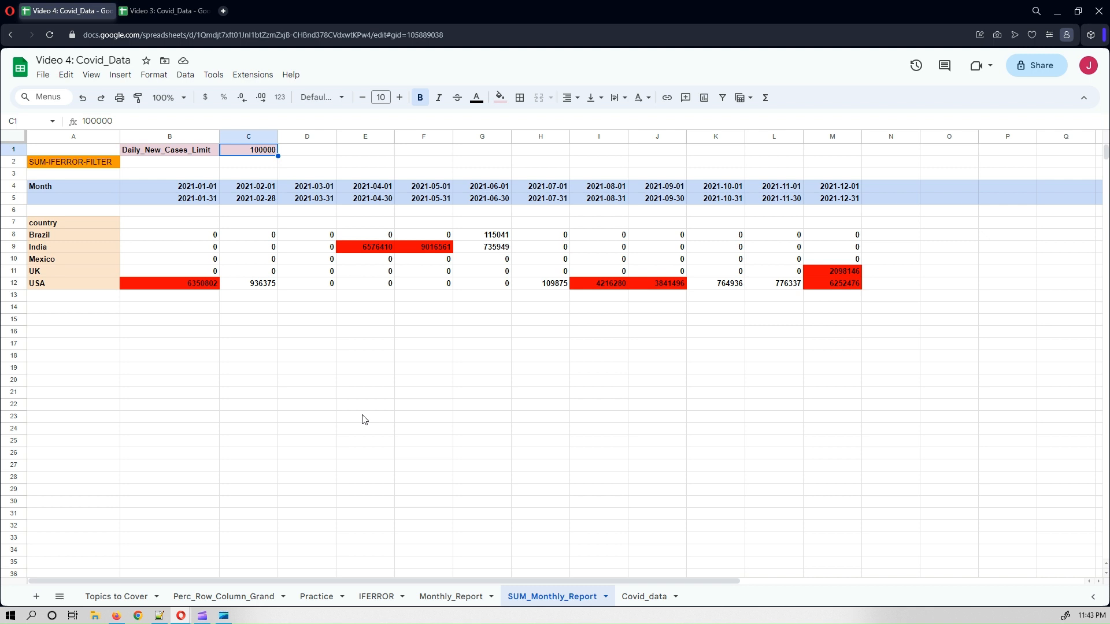
left_click(357, 396)
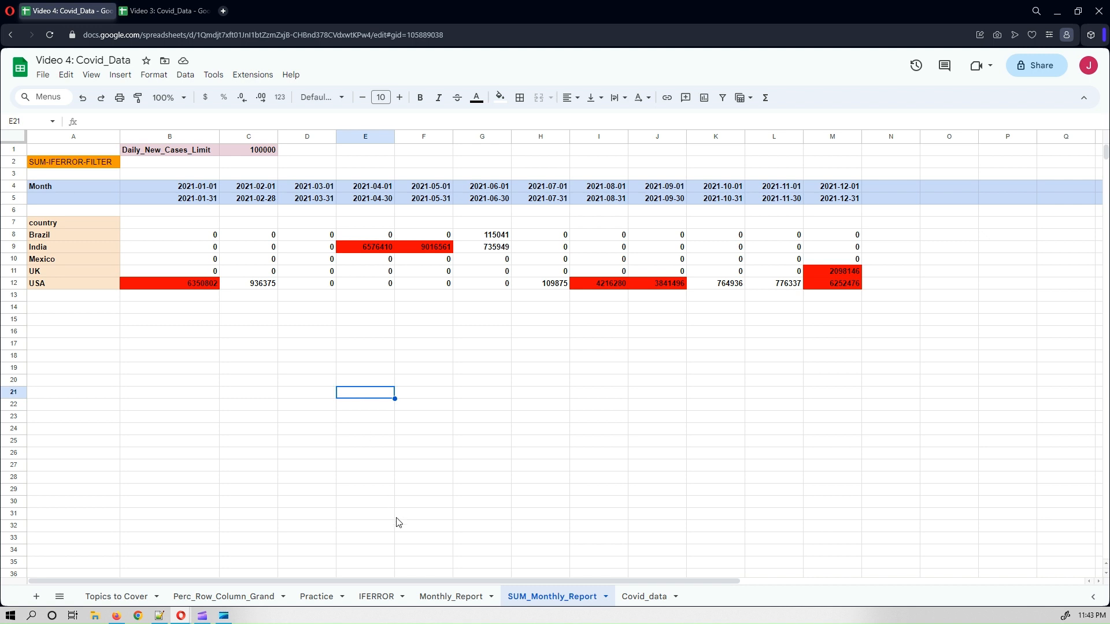
- Show the IFERROR sheet and select E9:J17 around the COUNTA and SUM IFERROR-FILTER formula patterns
left_click(377, 597)
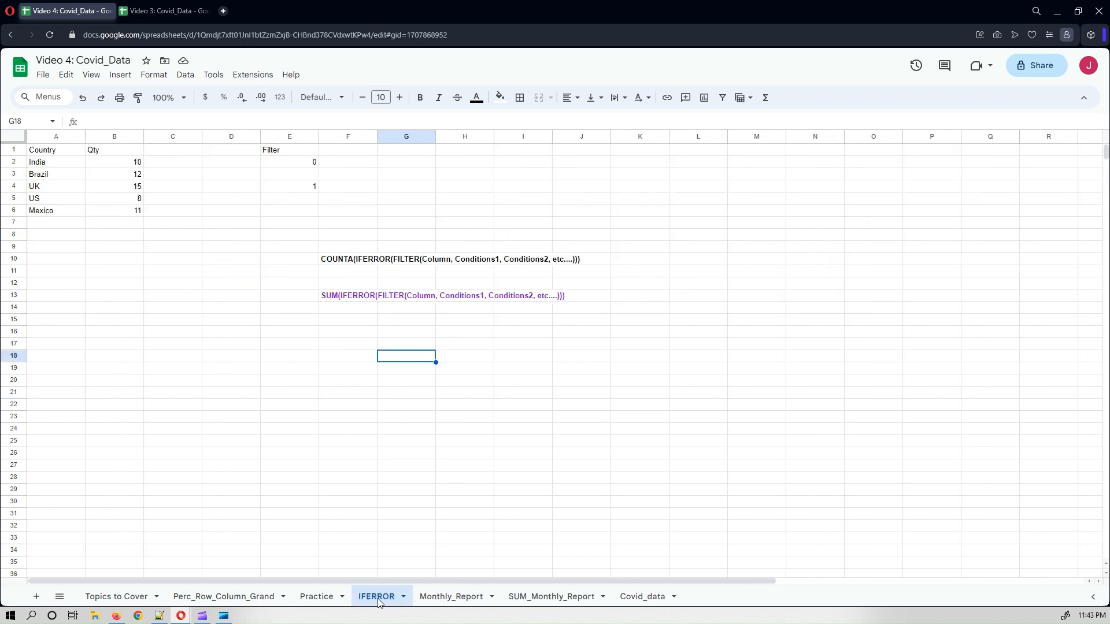
left_click(308, 383)
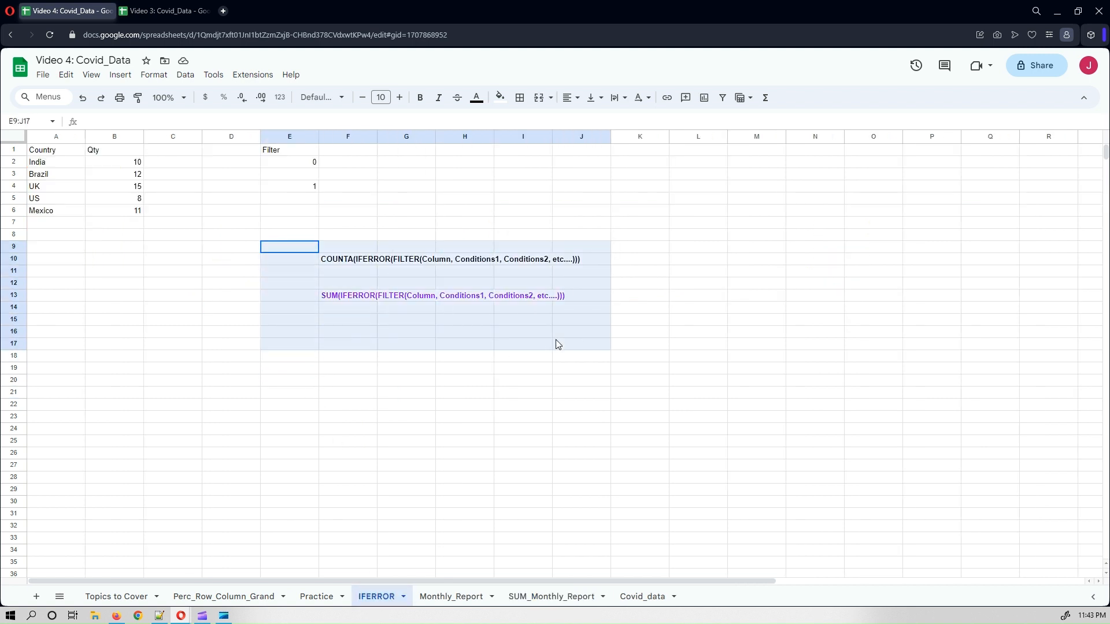